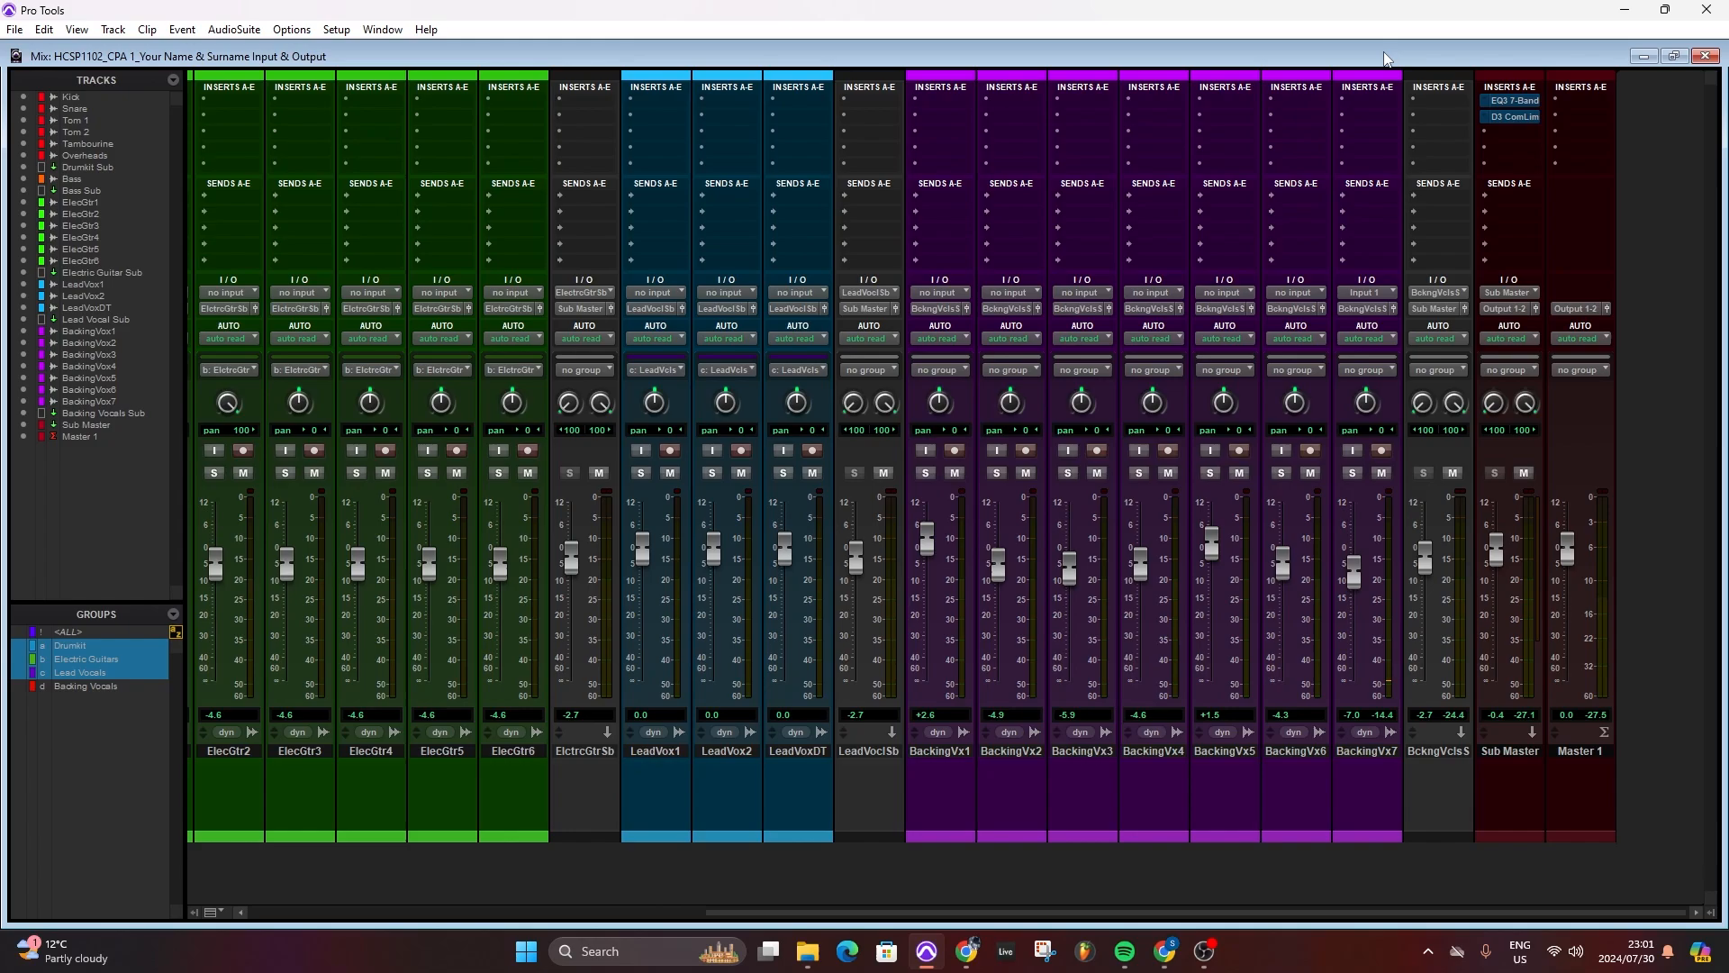
# - Select interface Input 1 as the BackingVx7 track's input and switch its input monitoring on and off to check the signal
pyautogui.click(1378, 290)
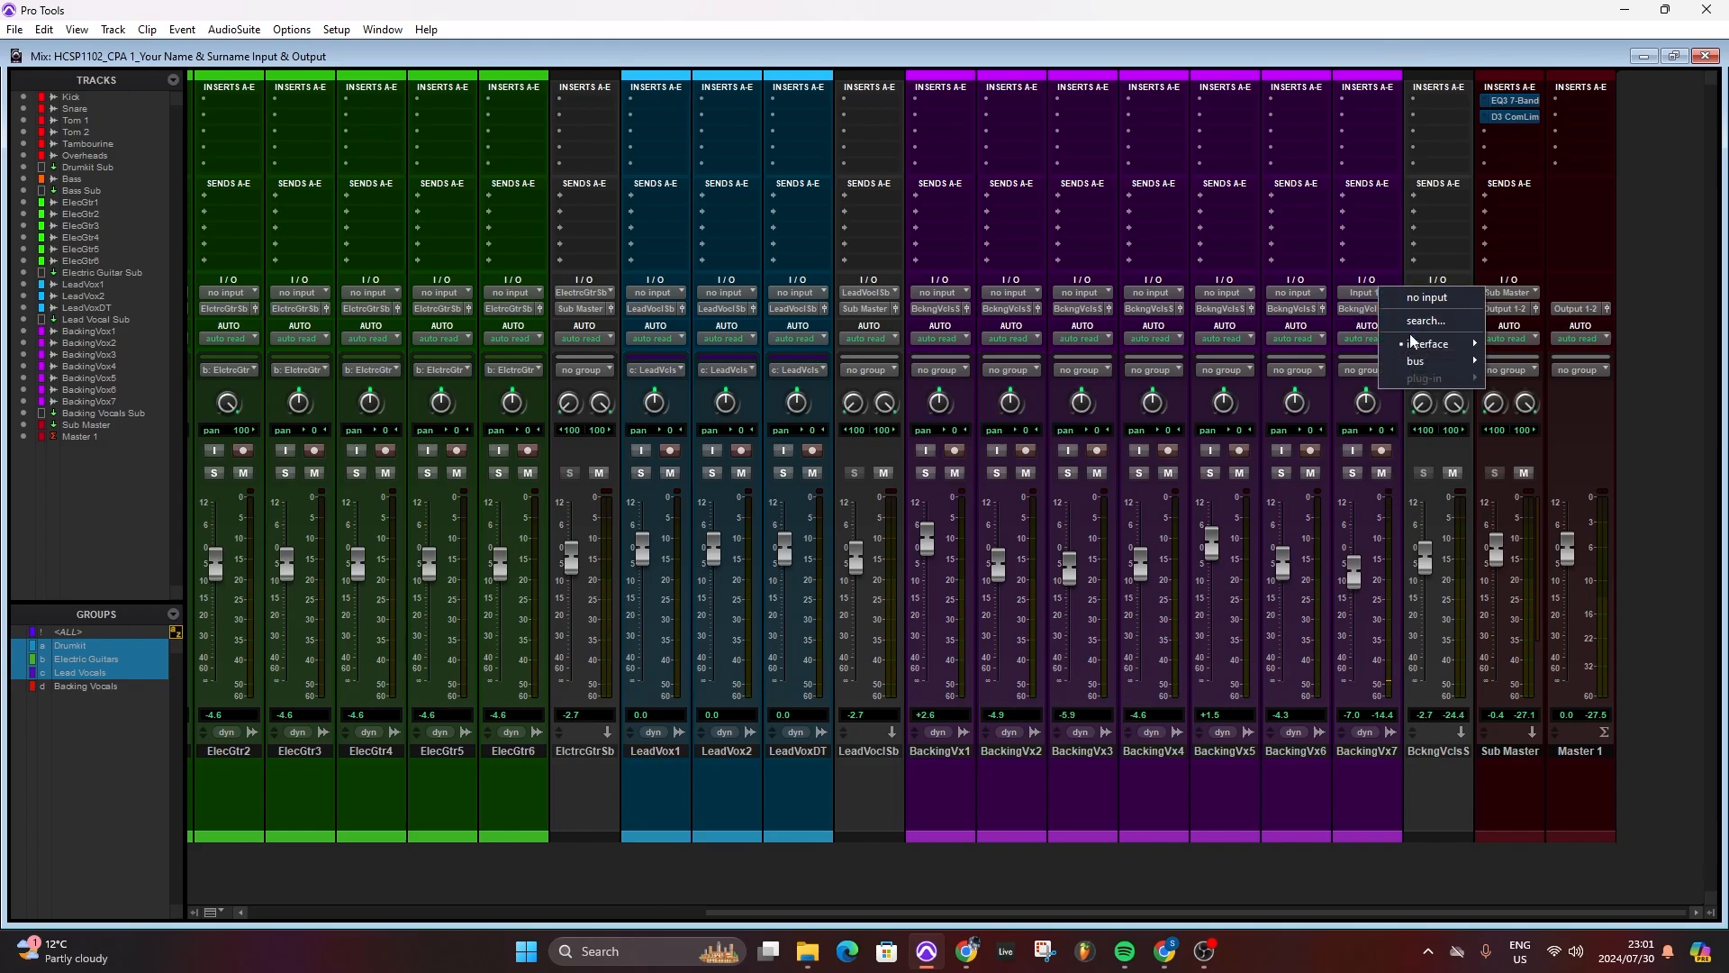
pyautogui.moveTo(1414, 351)
pyautogui.click(1542, 344)
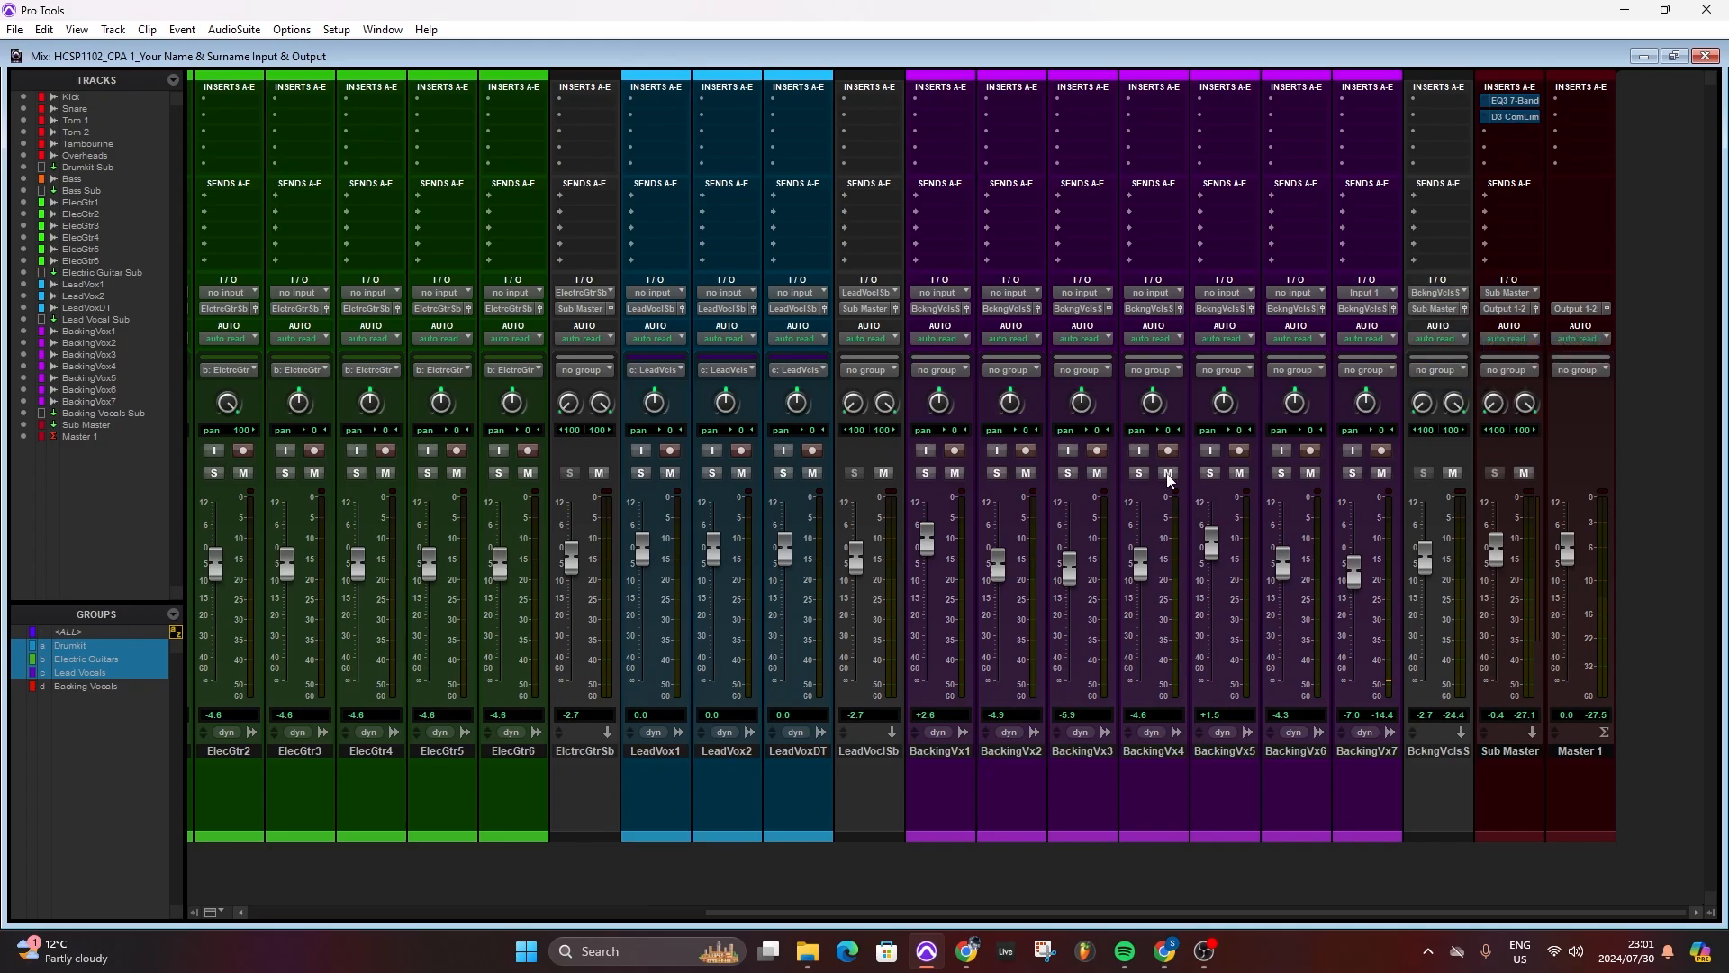
pyautogui.click(1352, 451)
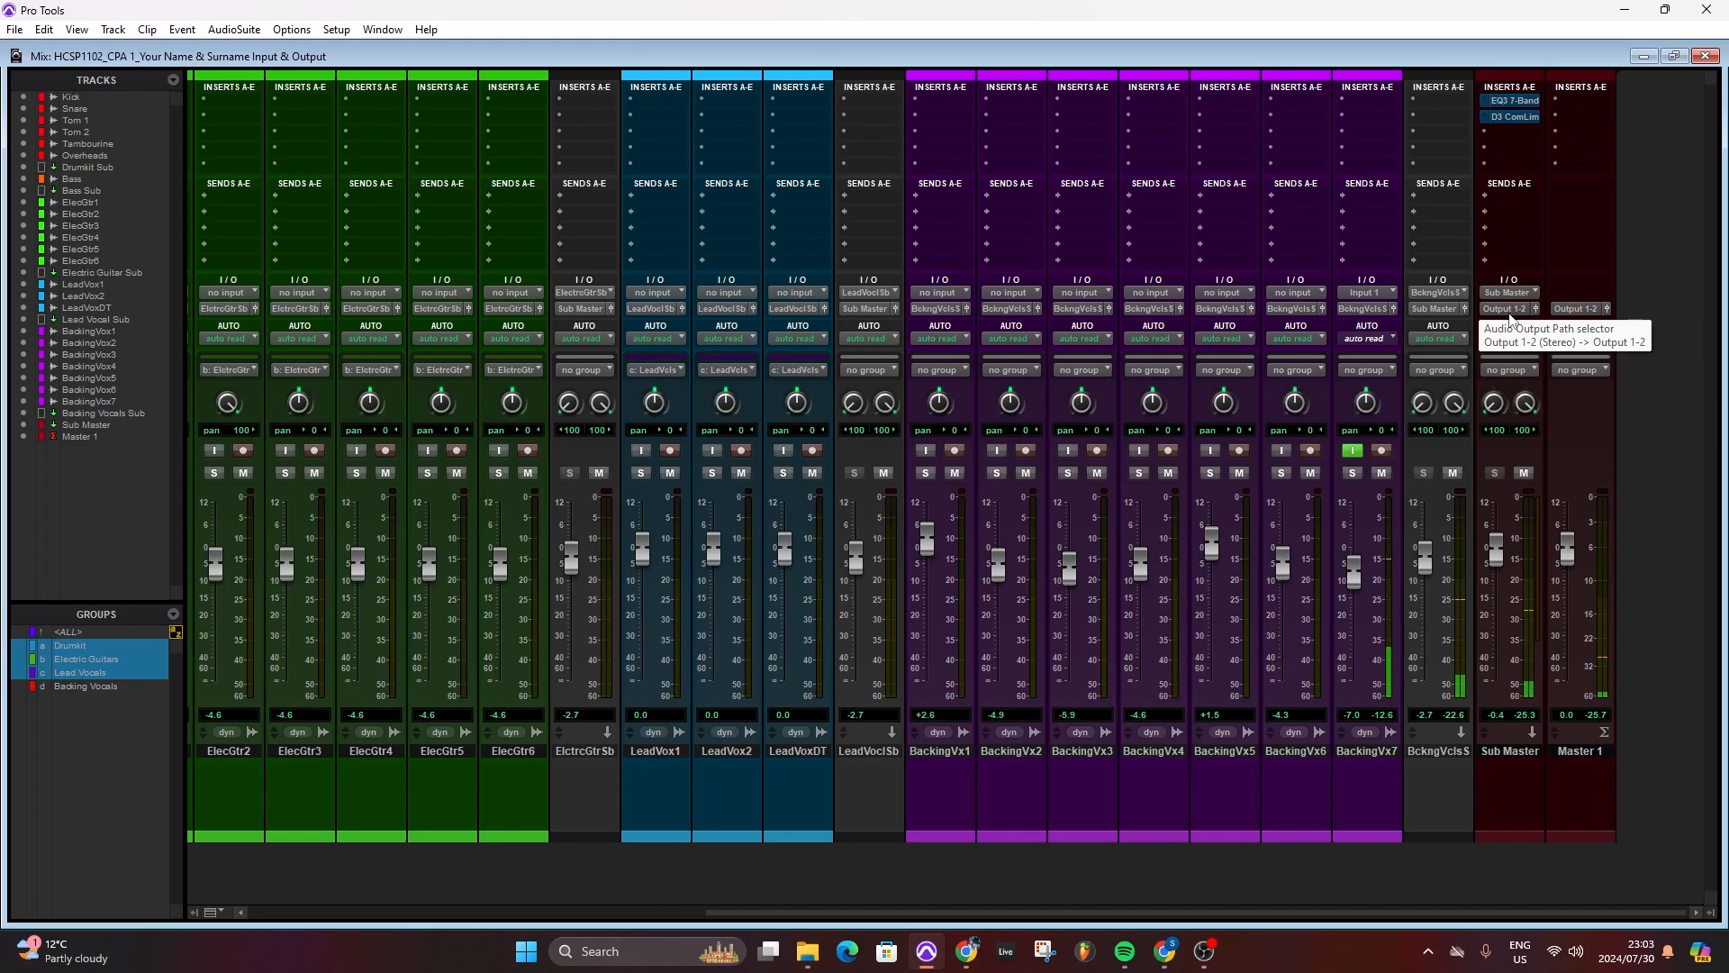
pyautogui.click(1353, 451)
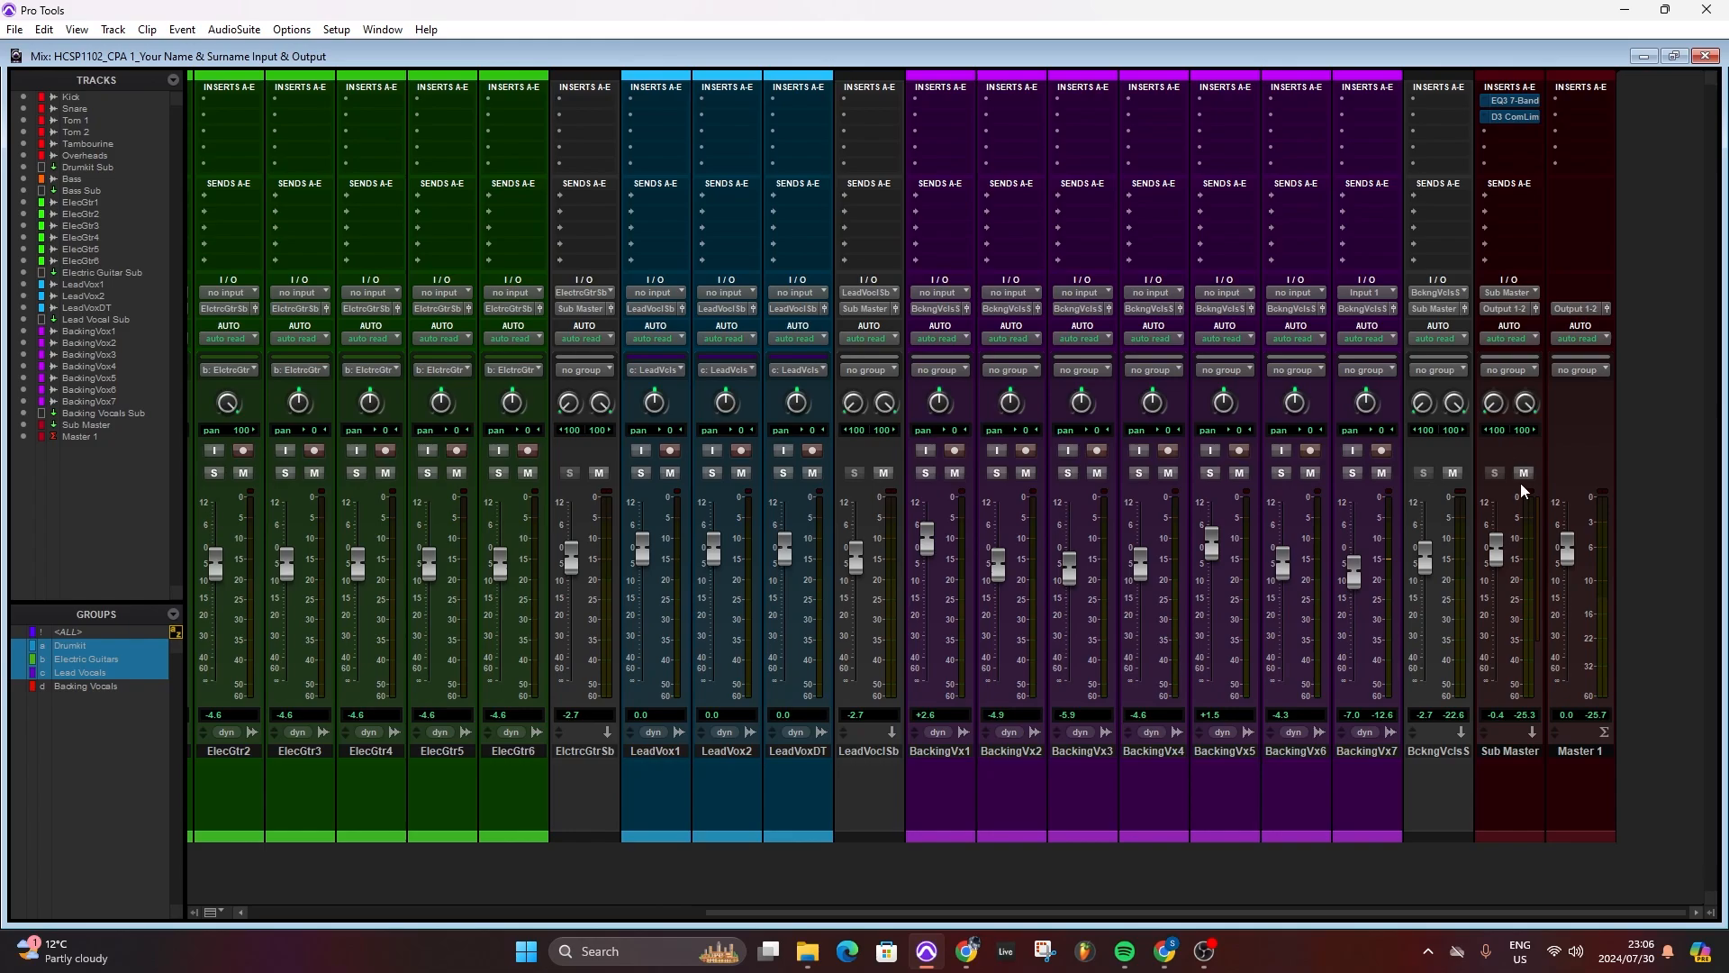
# - Review the output and input paths in I/O Setup, expand Input 1-2, and close the setup
pyautogui.click(335, 31)
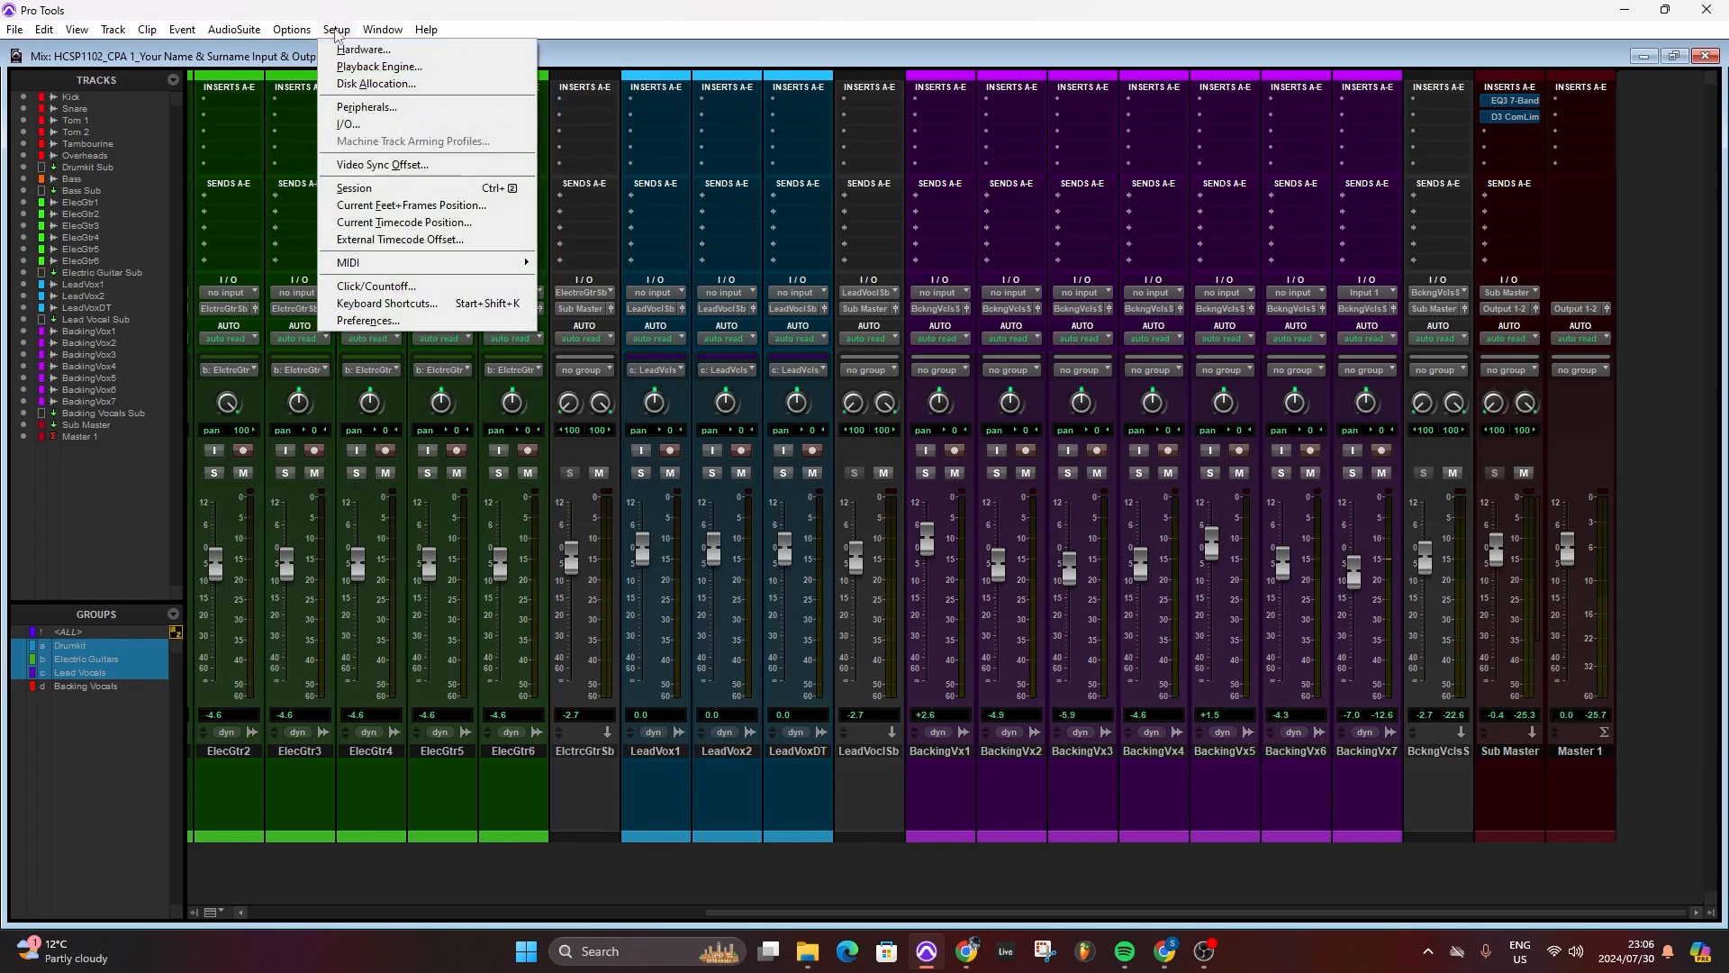
pyautogui.click(345, 125)
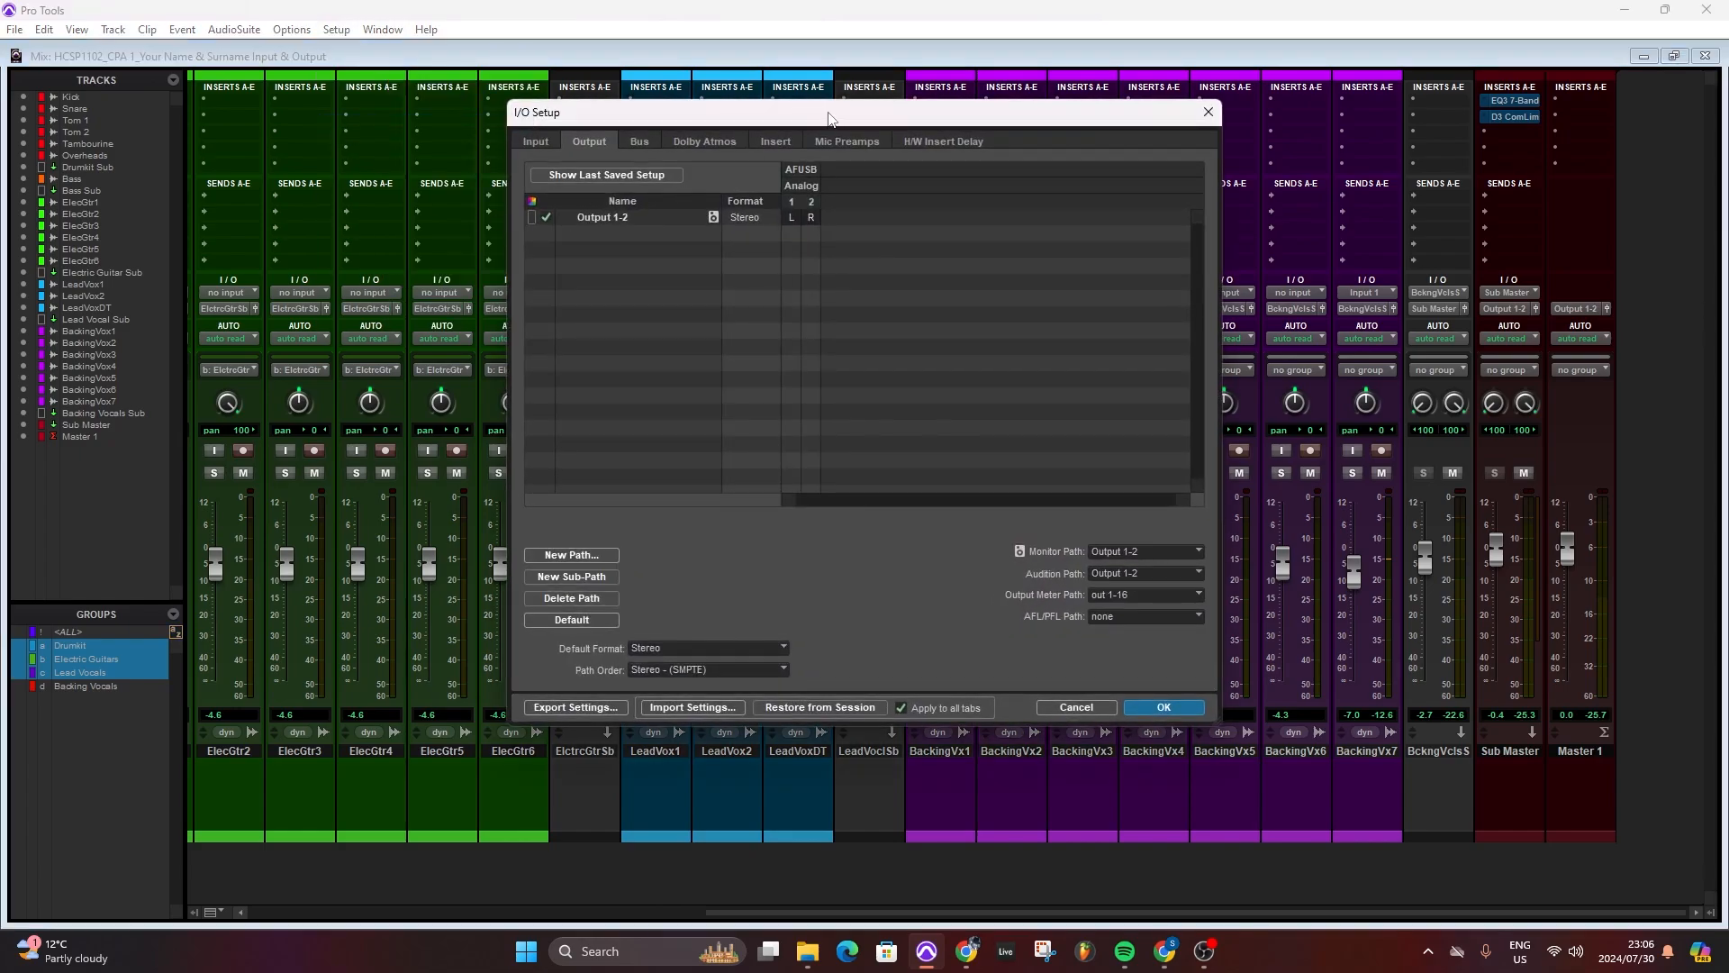
pyautogui.moveTo(837, 116); pyautogui.dragTo(810, 93)
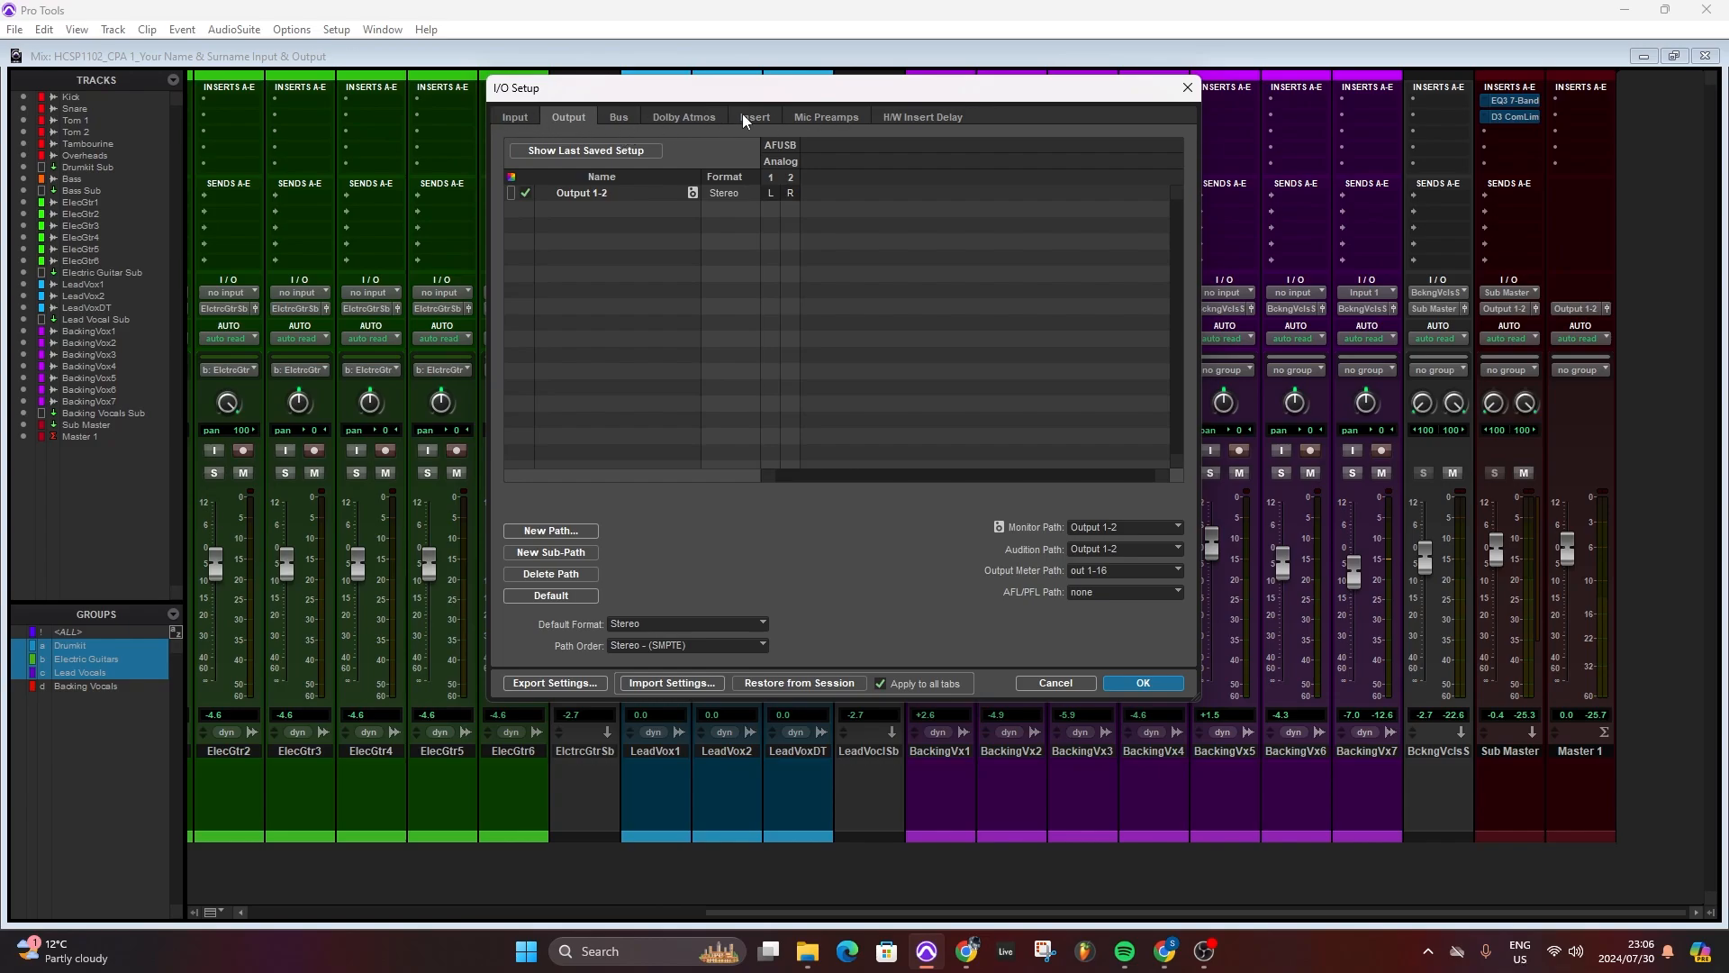
pyautogui.click(509, 120)
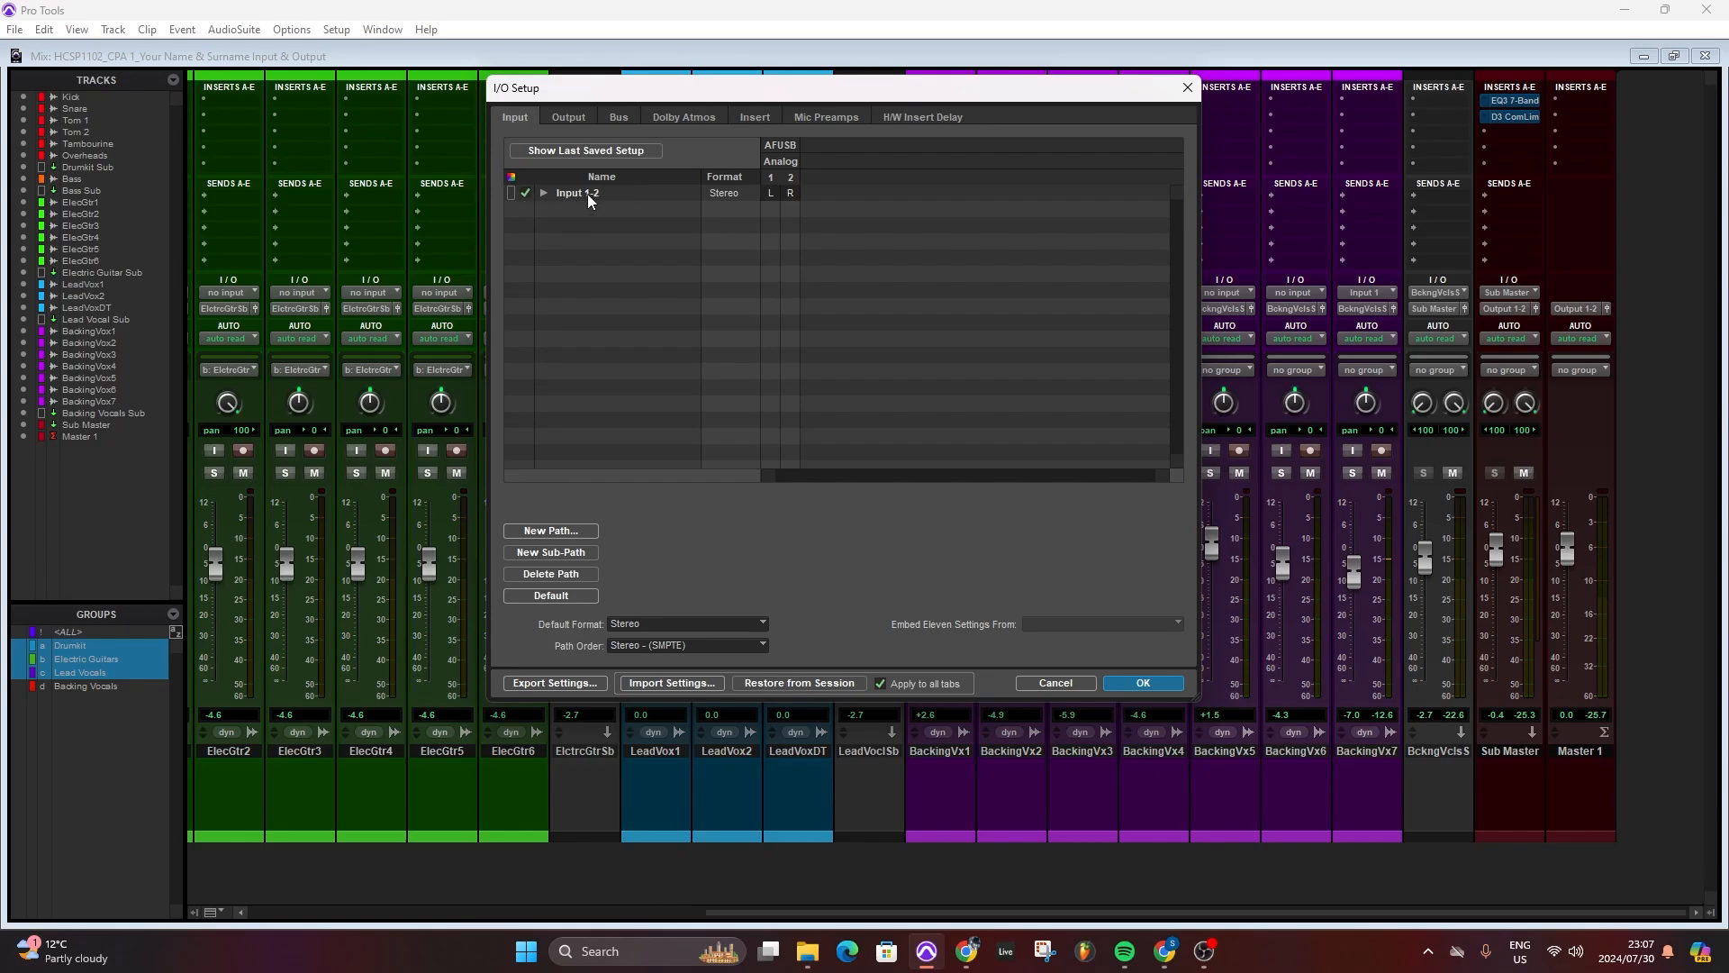
pyautogui.click(543, 194)
pyautogui.click(1145, 681)
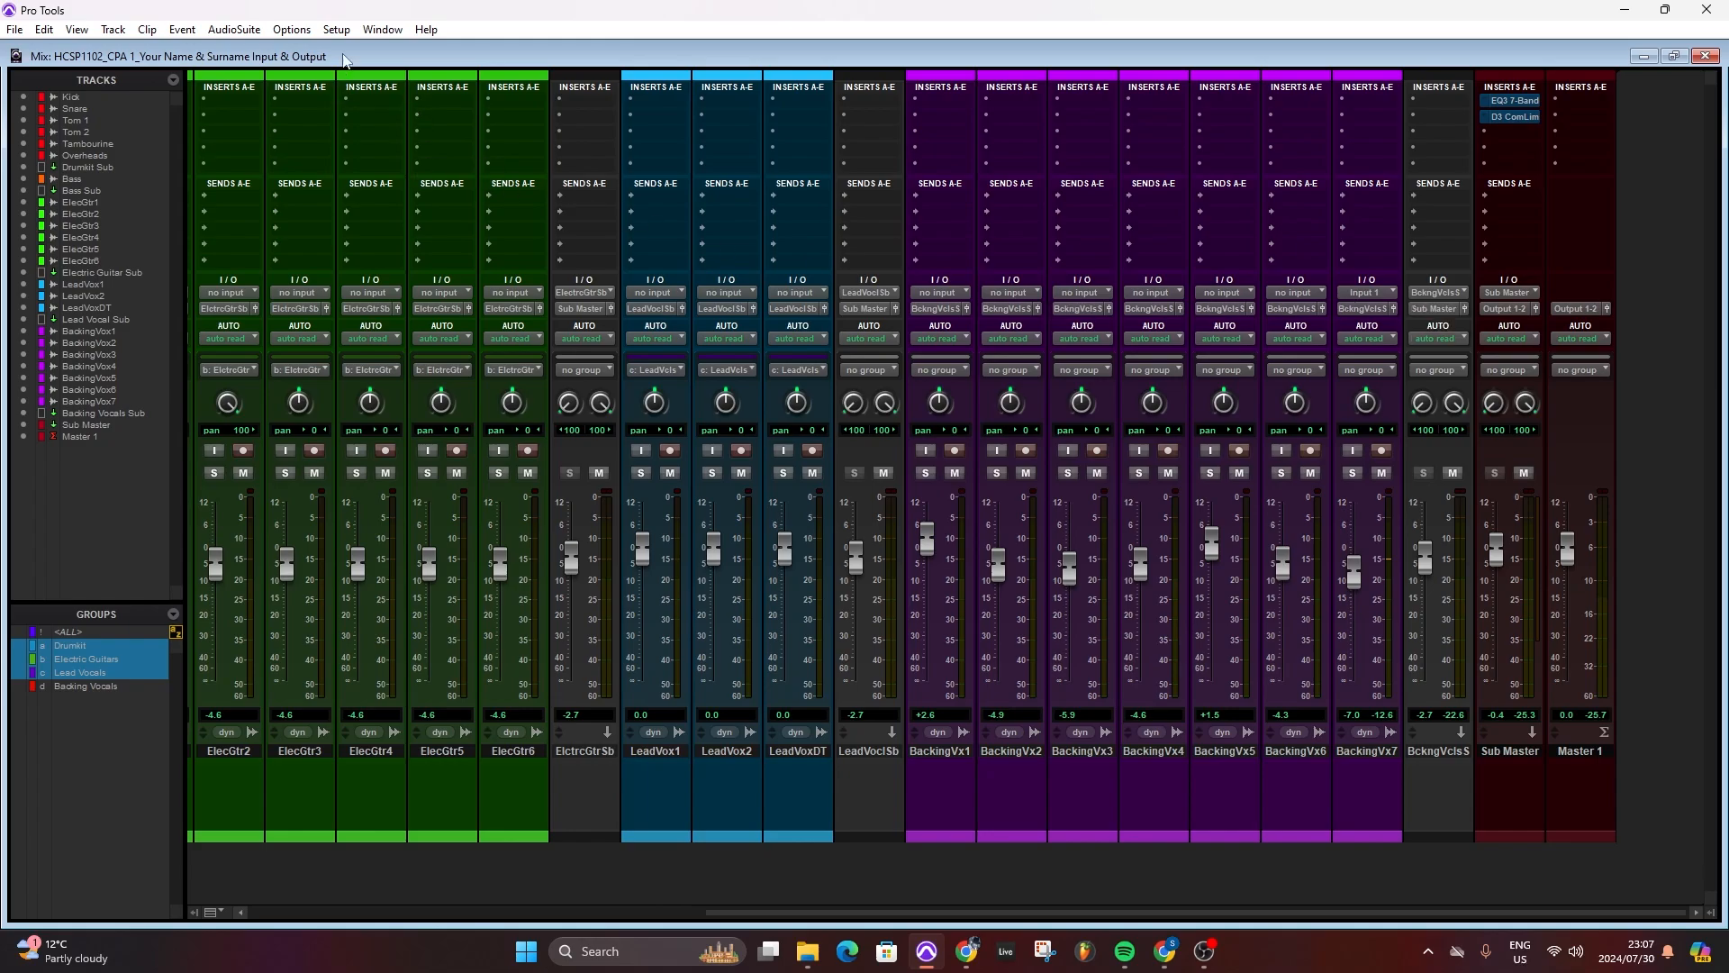
# - Reopen I/O Setup and define a new stereo input path named Shure SM 57
pyautogui.click(349, 30)
pyautogui.click(360, 114)
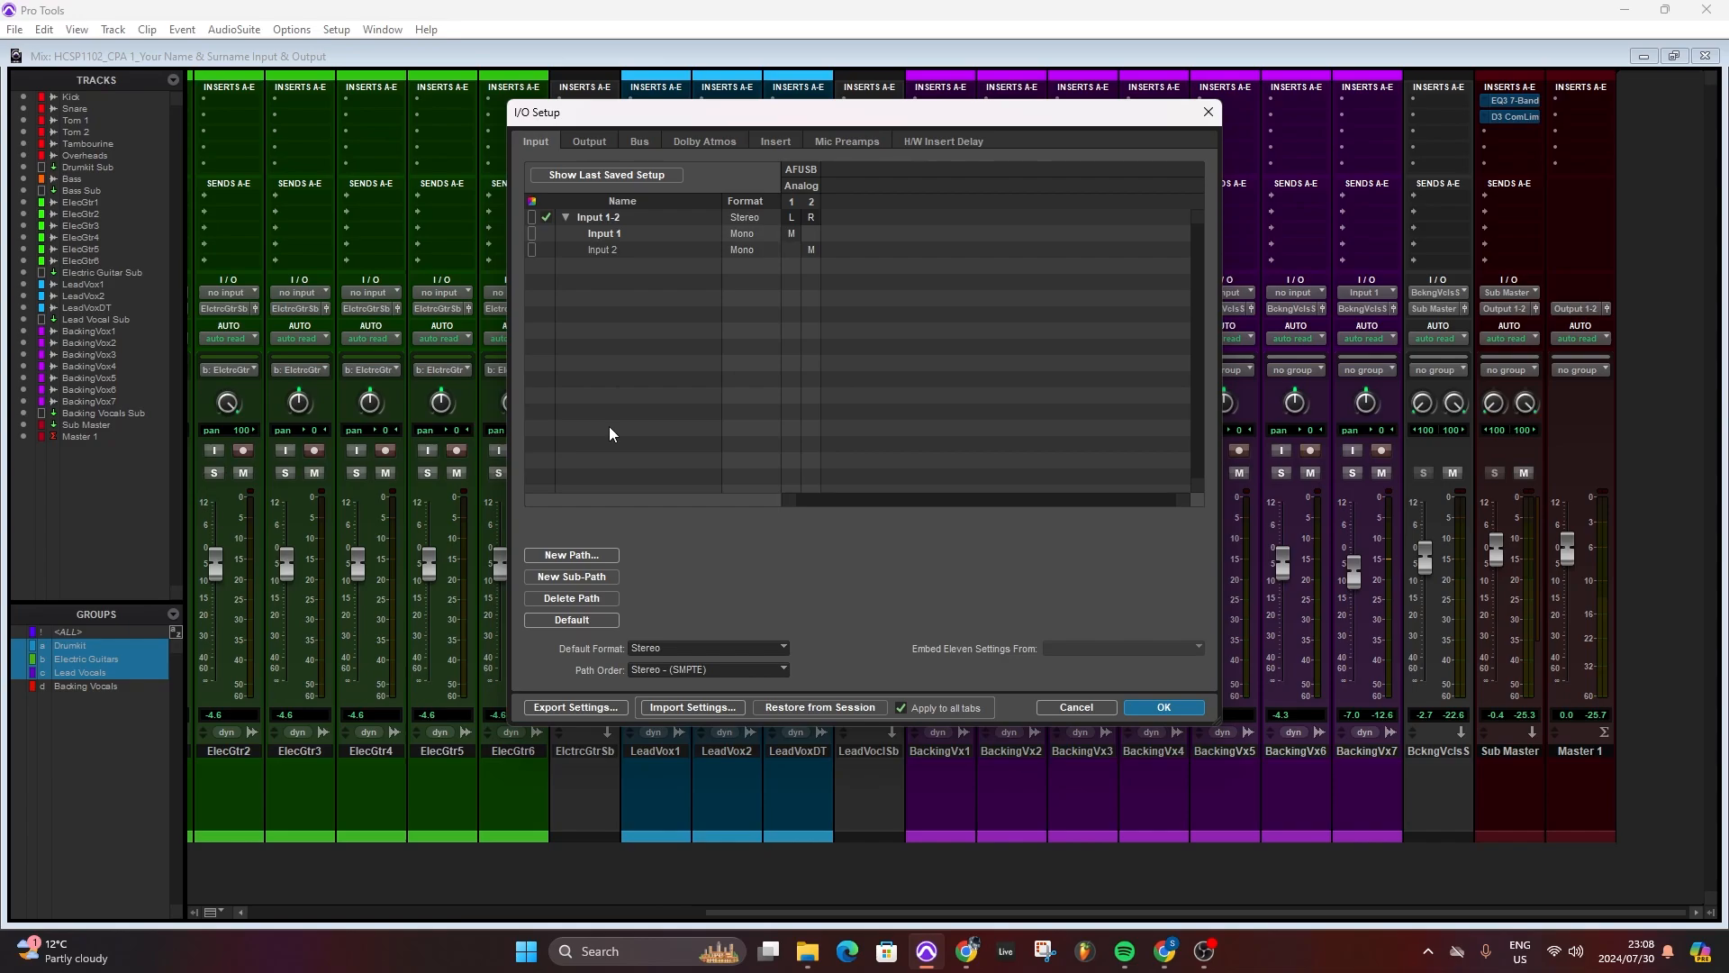
pyautogui.click(566, 216)
pyautogui.click(582, 554)
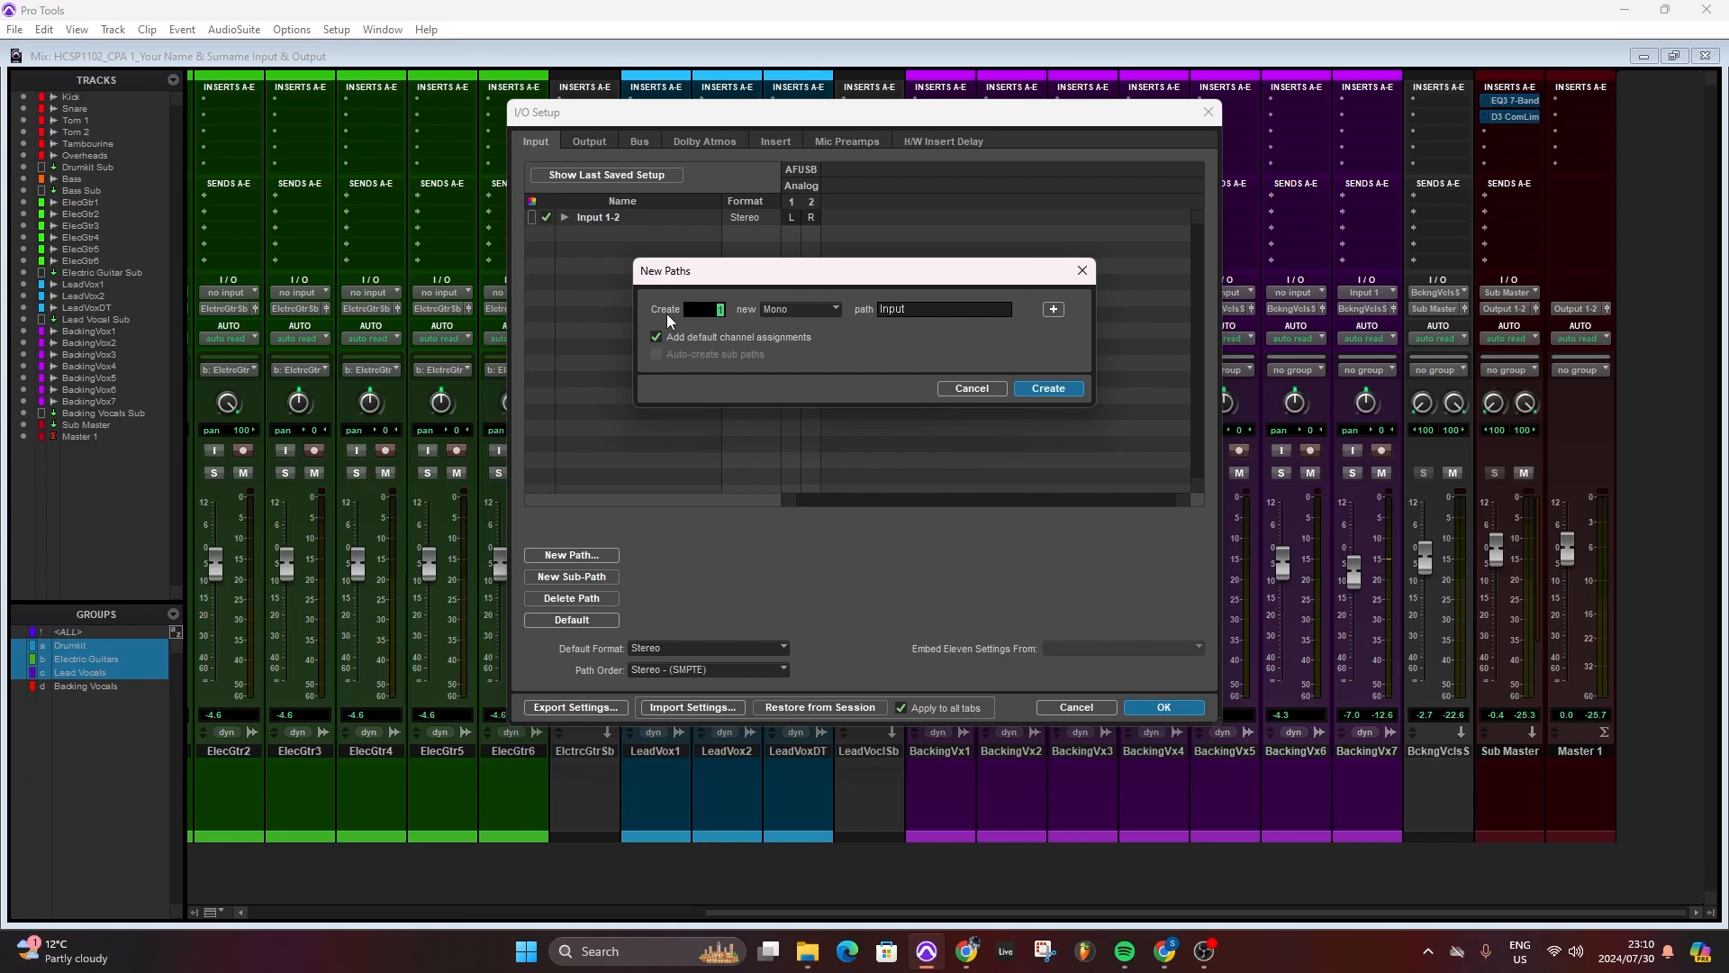
pyautogui.click(820, 310)
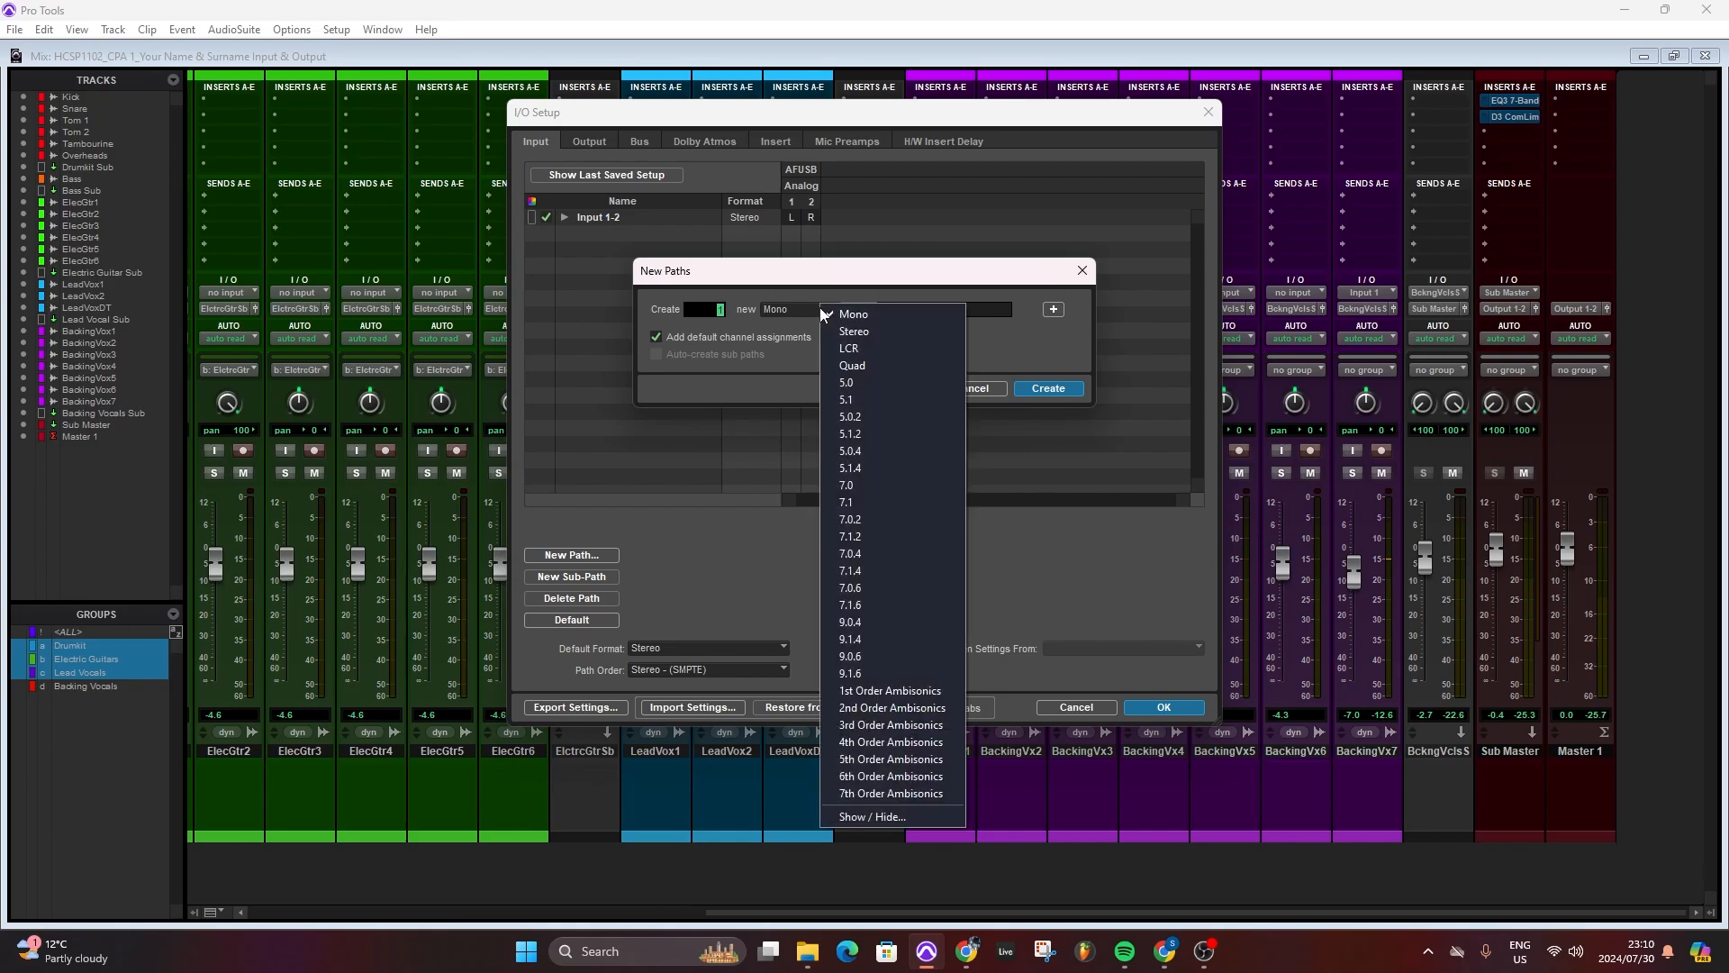
pyautogui.click(843, 331)
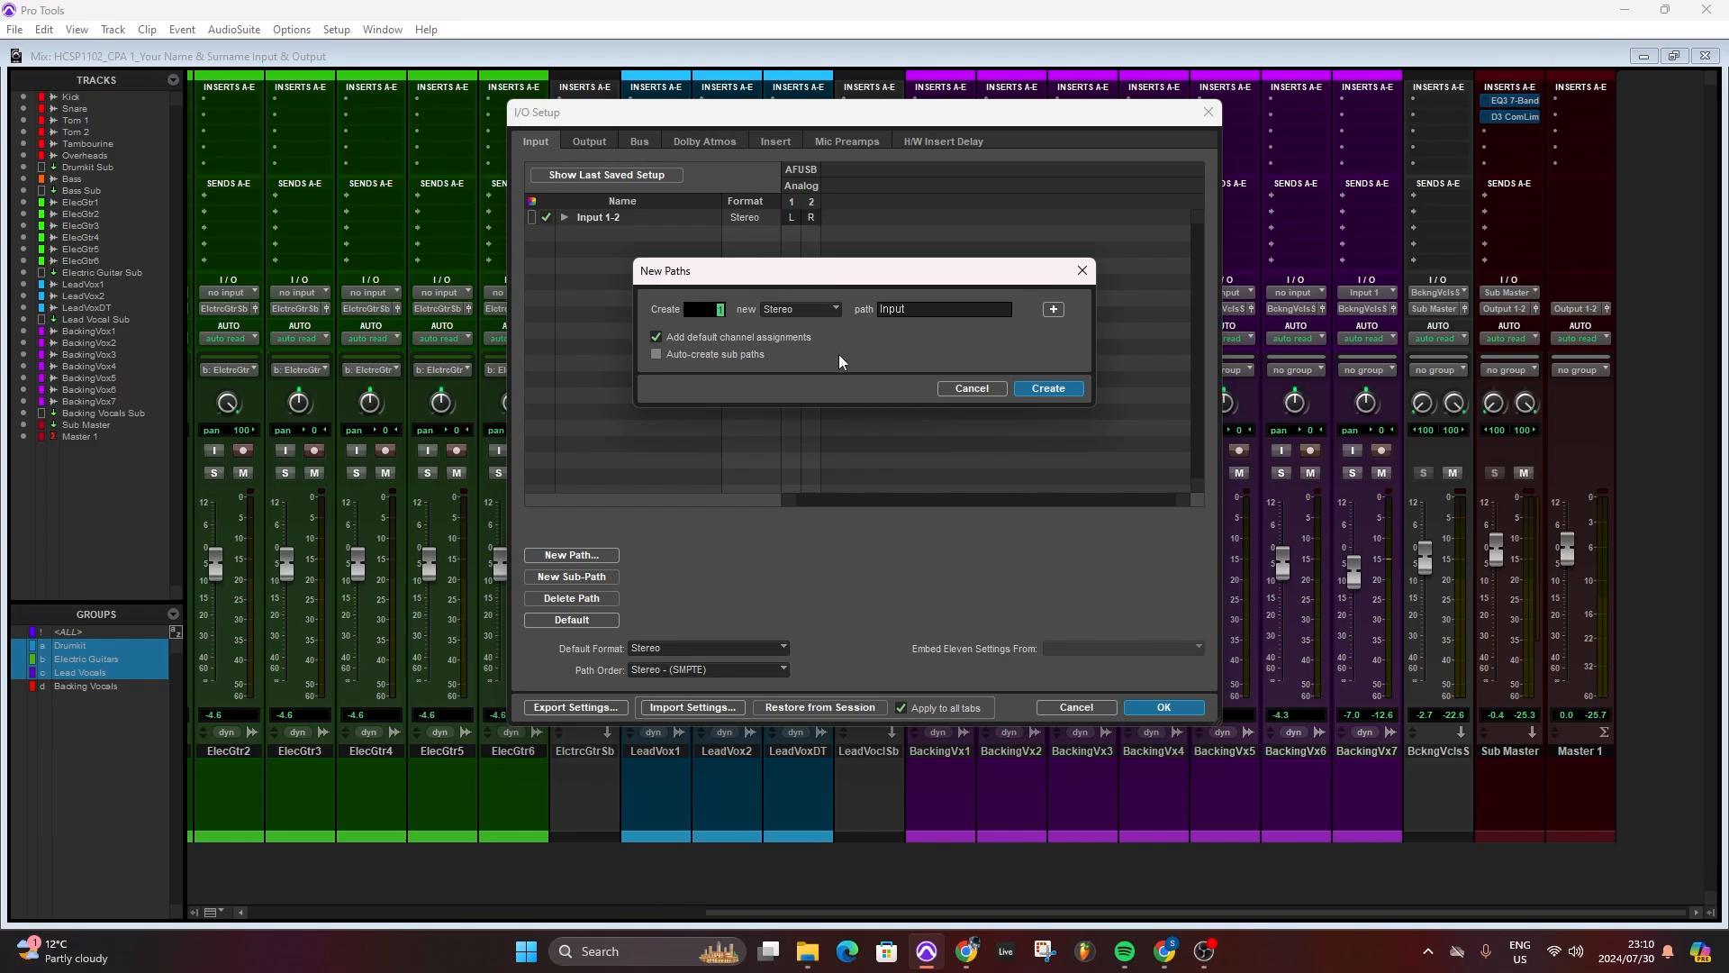
pyautogui.click(920, 309)
pyautogui.press('BackSpace')
pyautogui.write('Shure SM 57')
# - Add a second stereo path named Warm Audio 14, with auto-created sub paths and no default channel assignments
pyautogui.click(1053, 309)
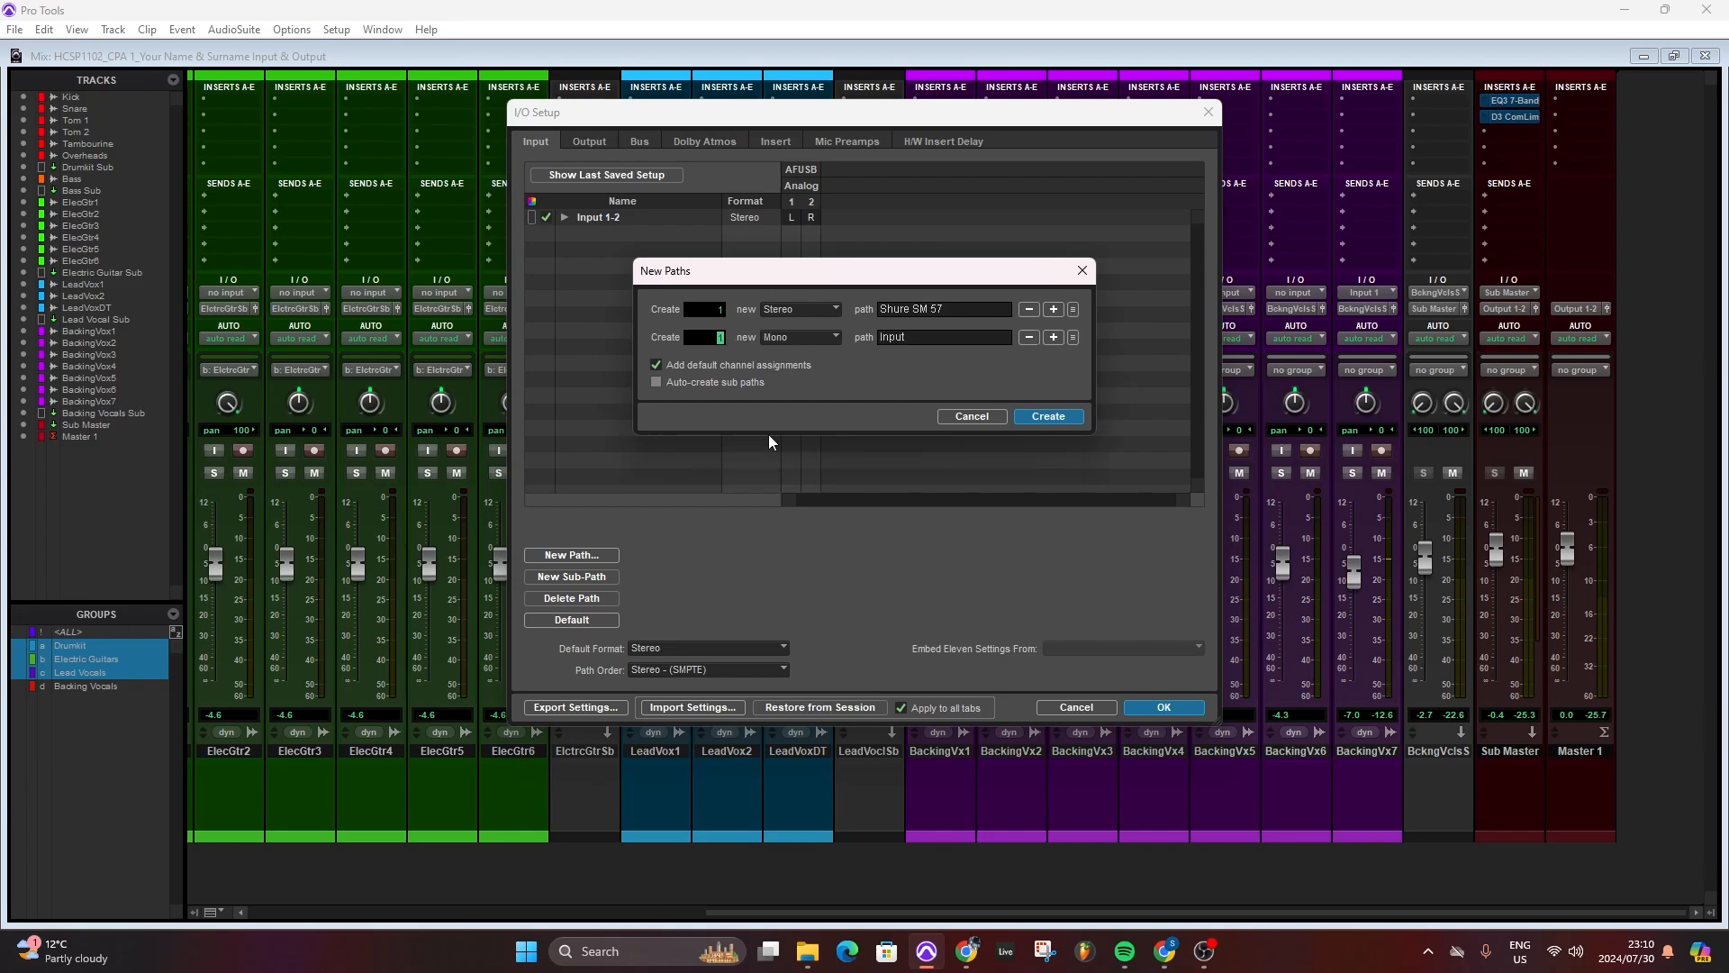
pyautogui.click(802, 337)
pyautogui.click(850, 360)
pyautogui.moveTo(918, 336); pyautogui.dragTo(859, 336)
pyautogui.write('m Audio 14')
pyautogui.moveTo(881, 273); pyautogui.dragTo(900, 375)
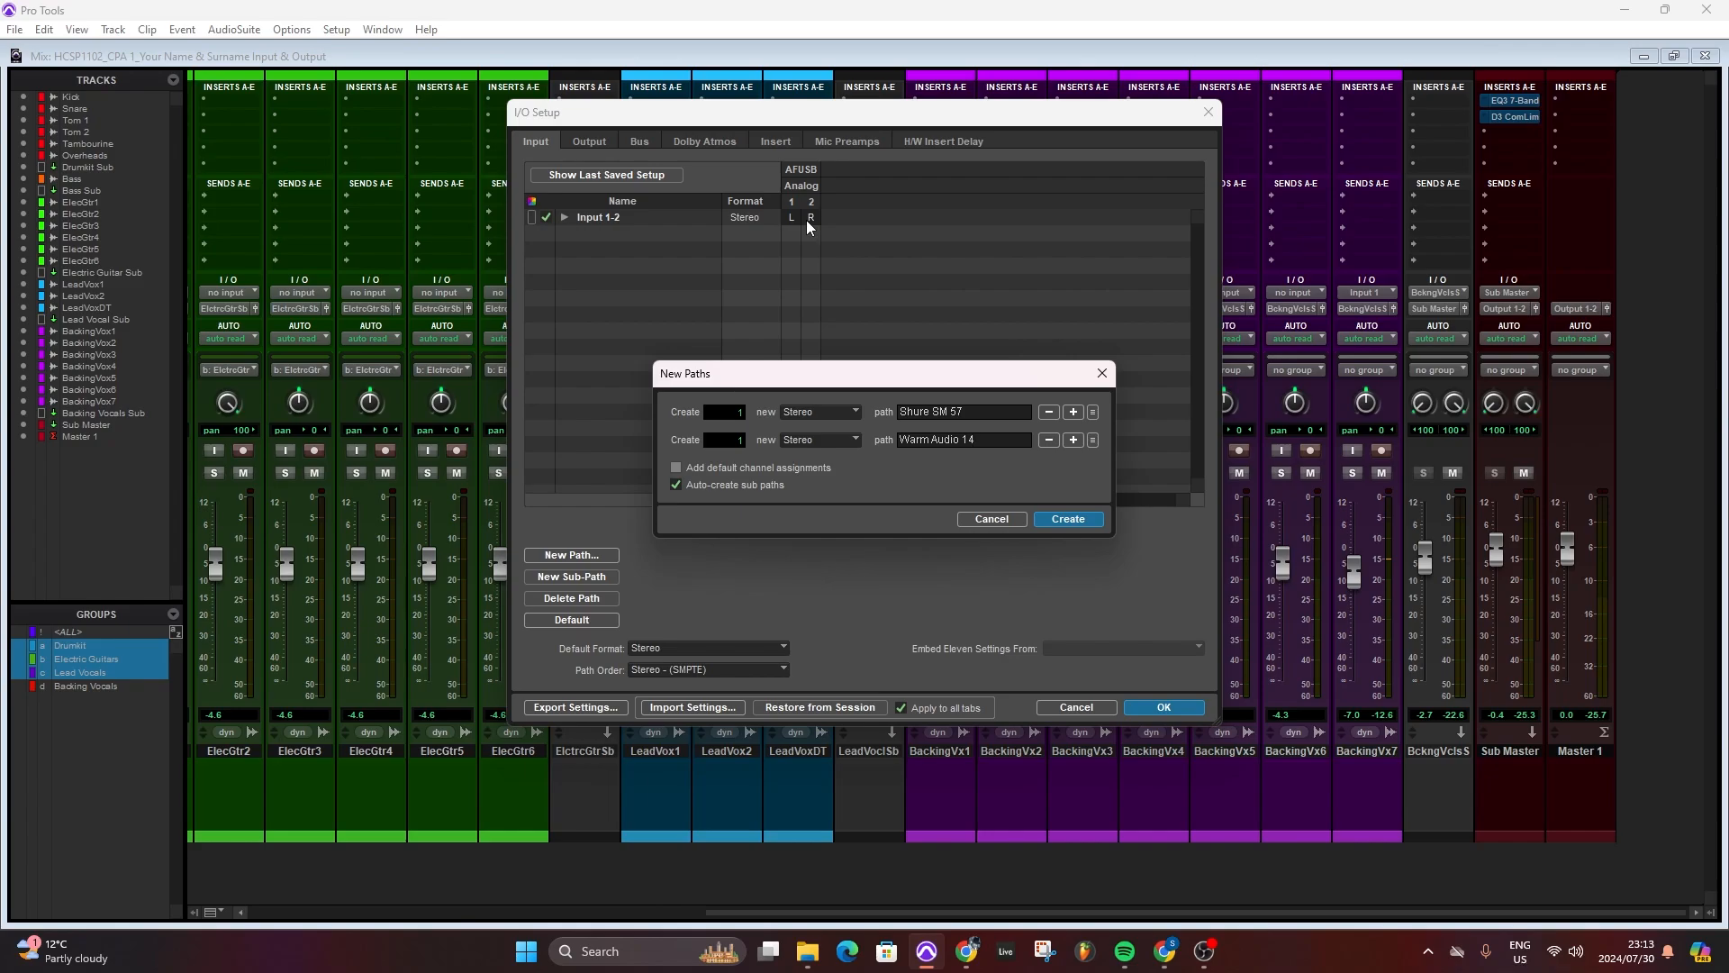
# - Switch the new paths' formats between Mono and Stereo, ending with Stereo for both
pyautogui.click(853, 438)
pyautogui.click(878, 416)
pyautogui.click(827, 413)
pyautogui.click(865, 414)
pyautogui.click(806, 414)
pyautogui.click(847, 432)
pyautogui.click(819, 438)
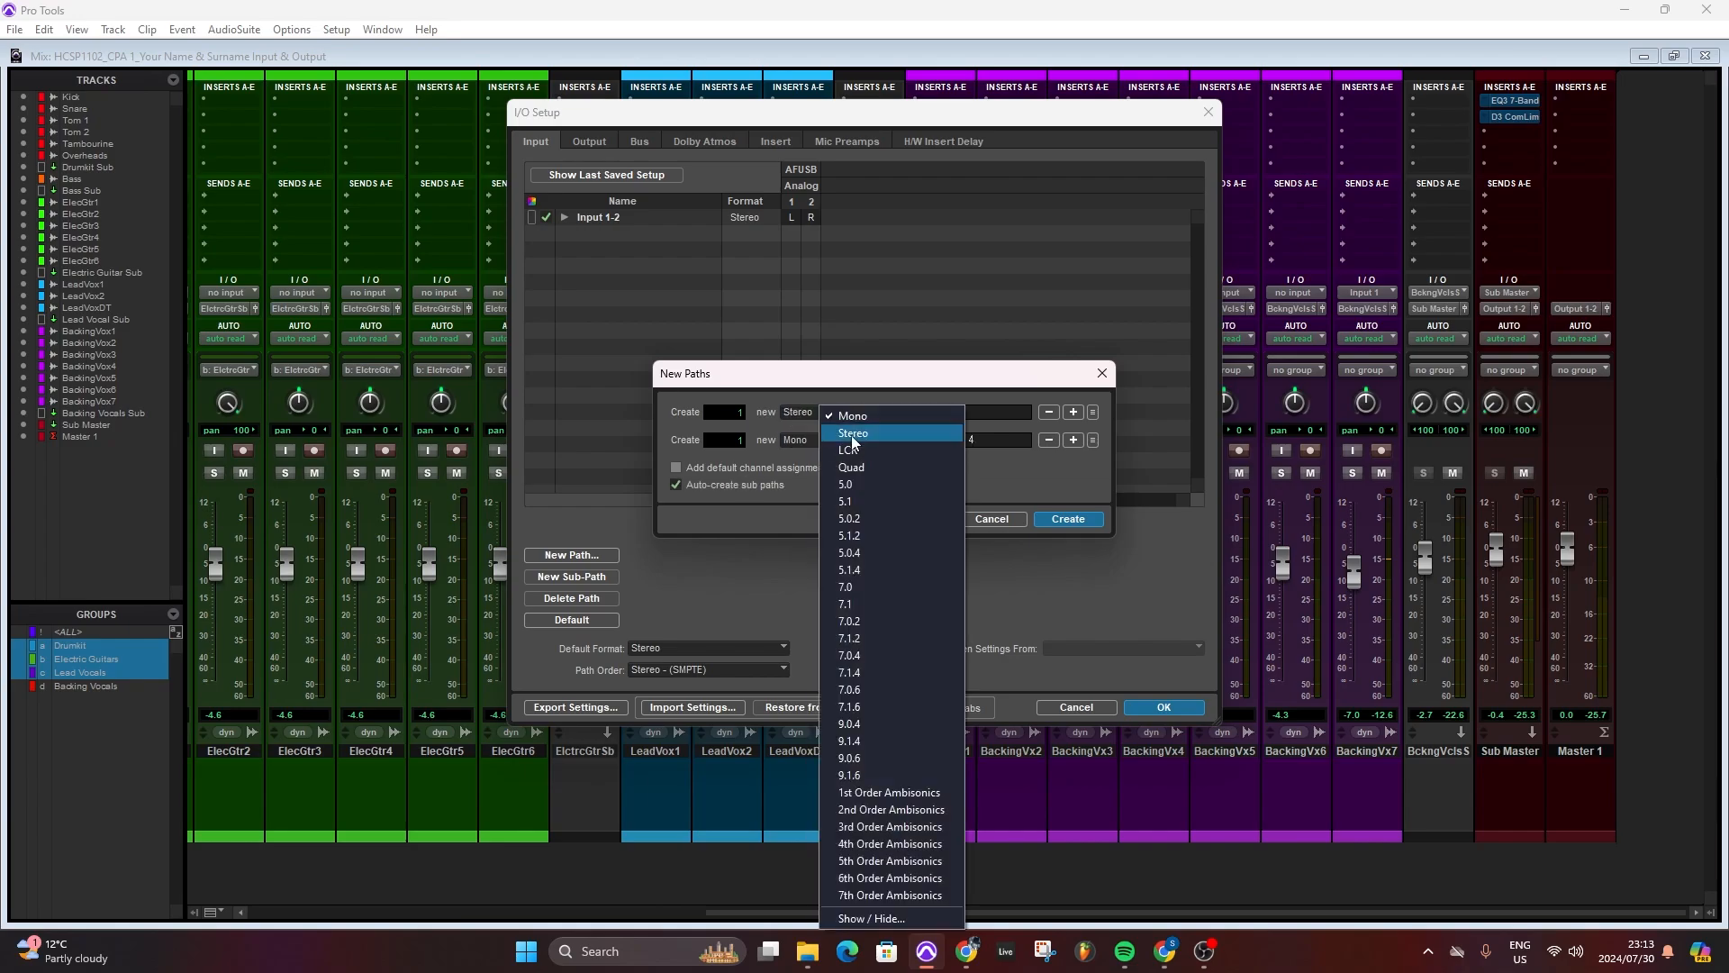
pyautogui.click(853, 434)
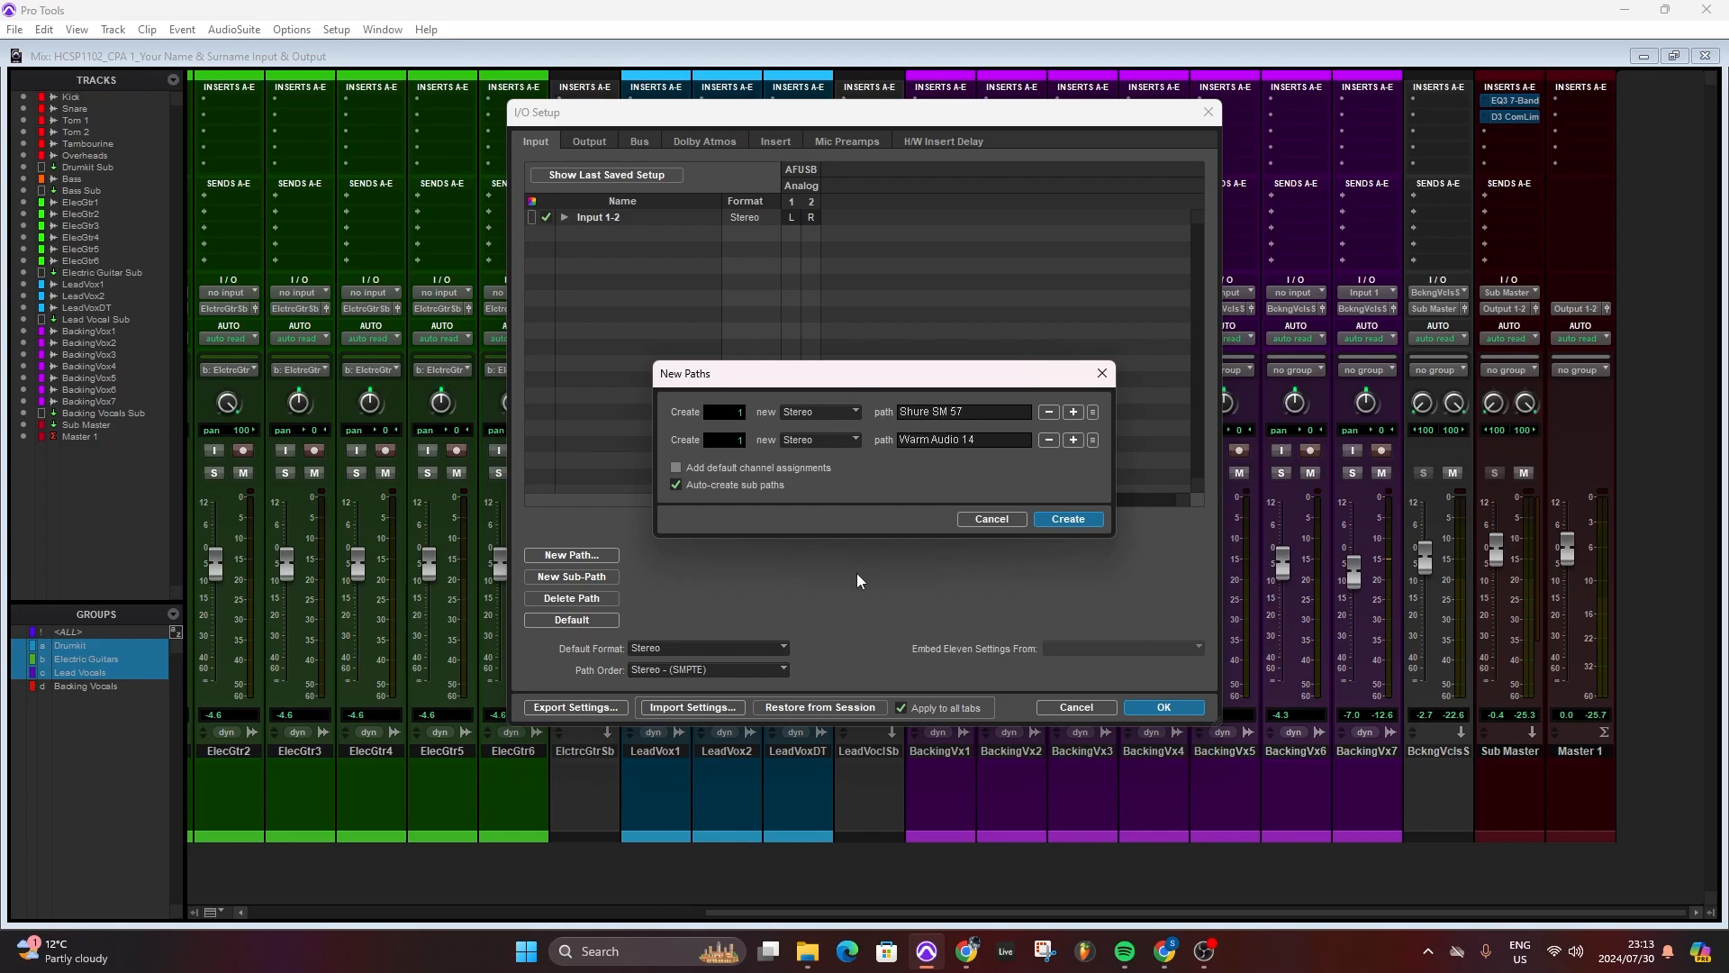
# - Create the Shure SM 57 and Warm Audio 14 input paths
pyautogui.click(1069, 518)
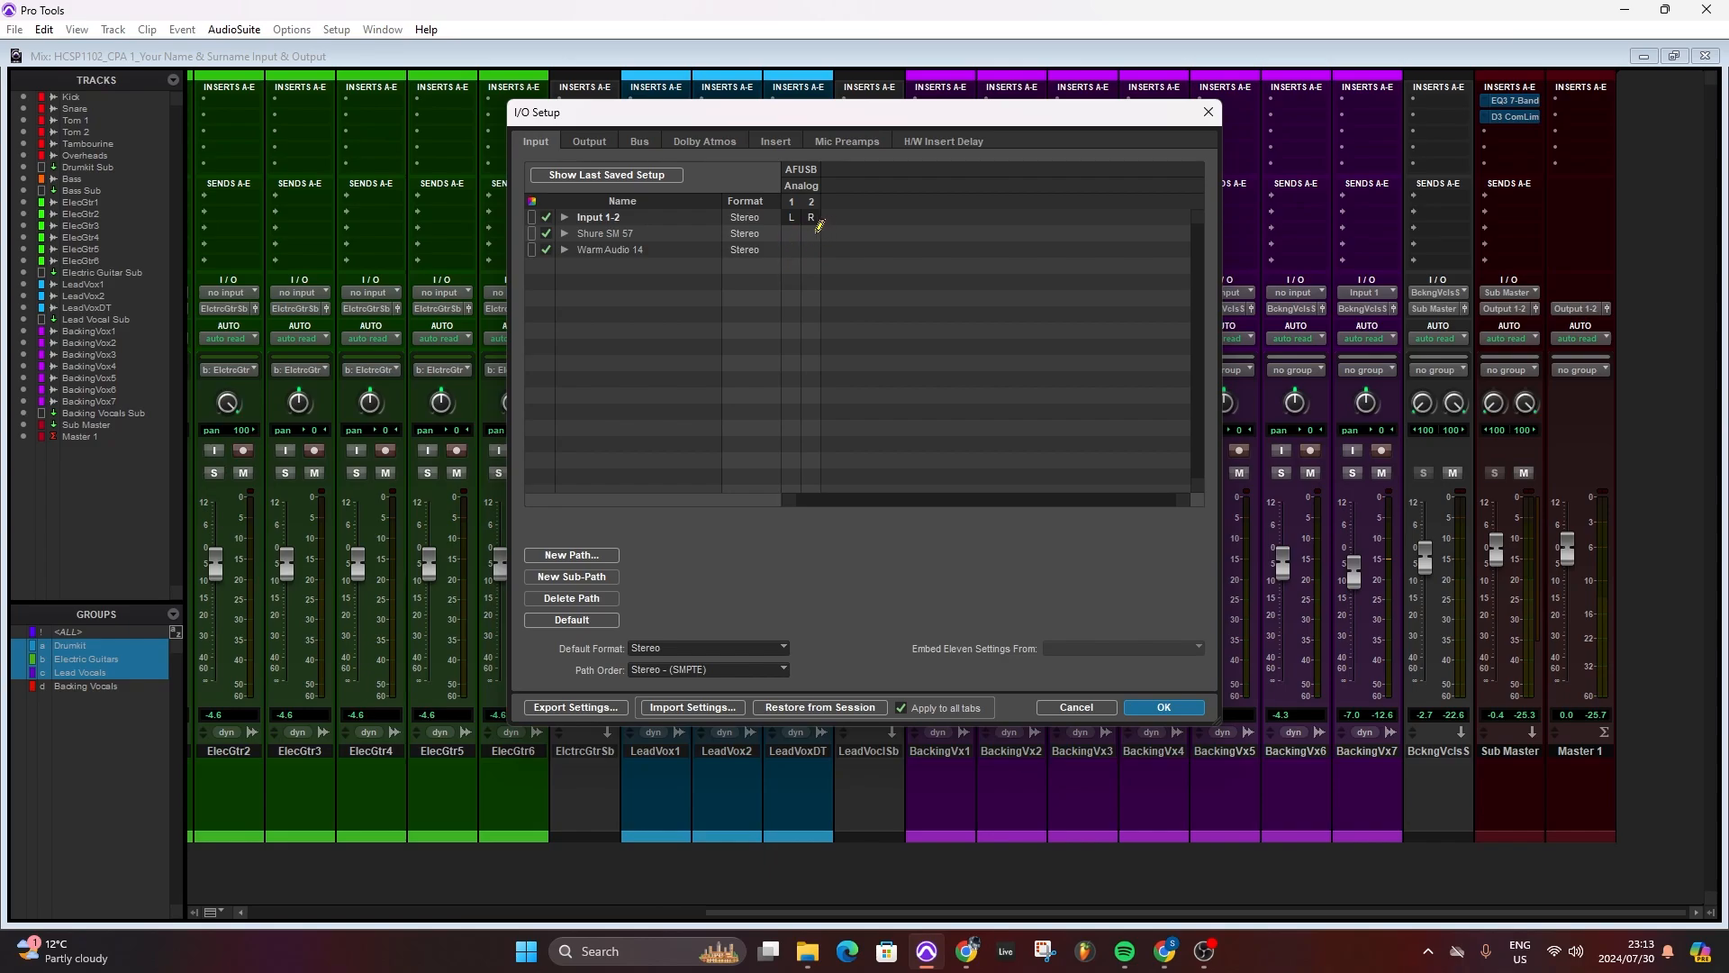
pyautogui.click(584, 555)
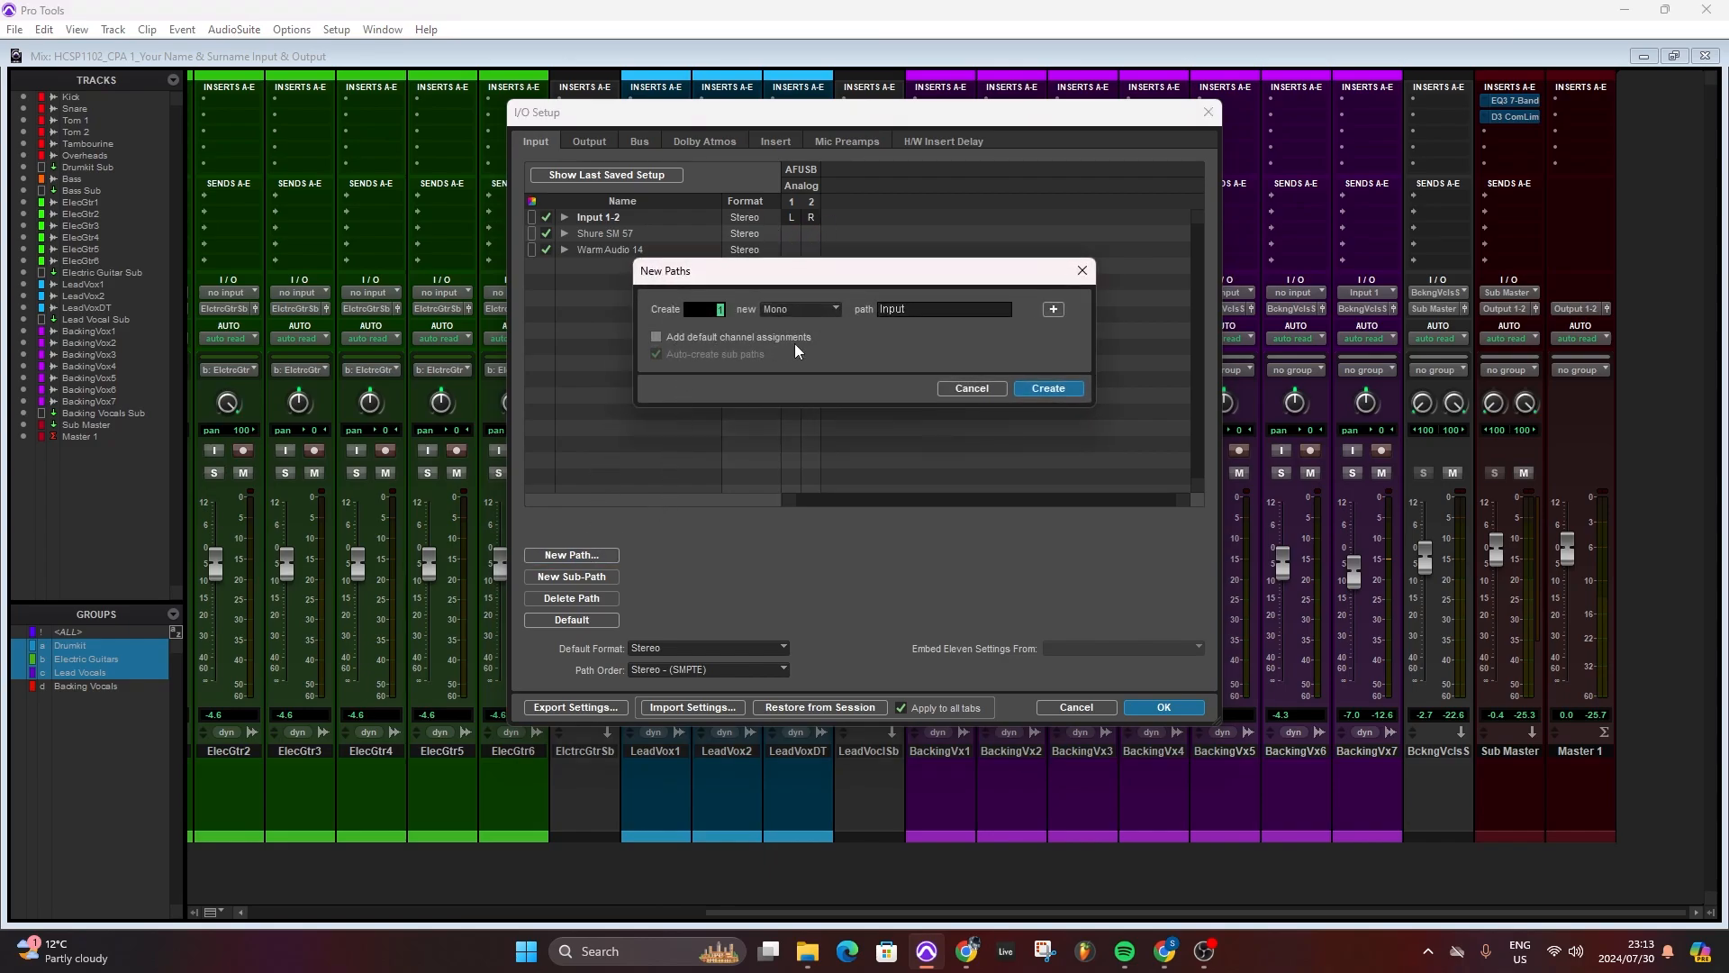
pyautogui.click(972, 388)
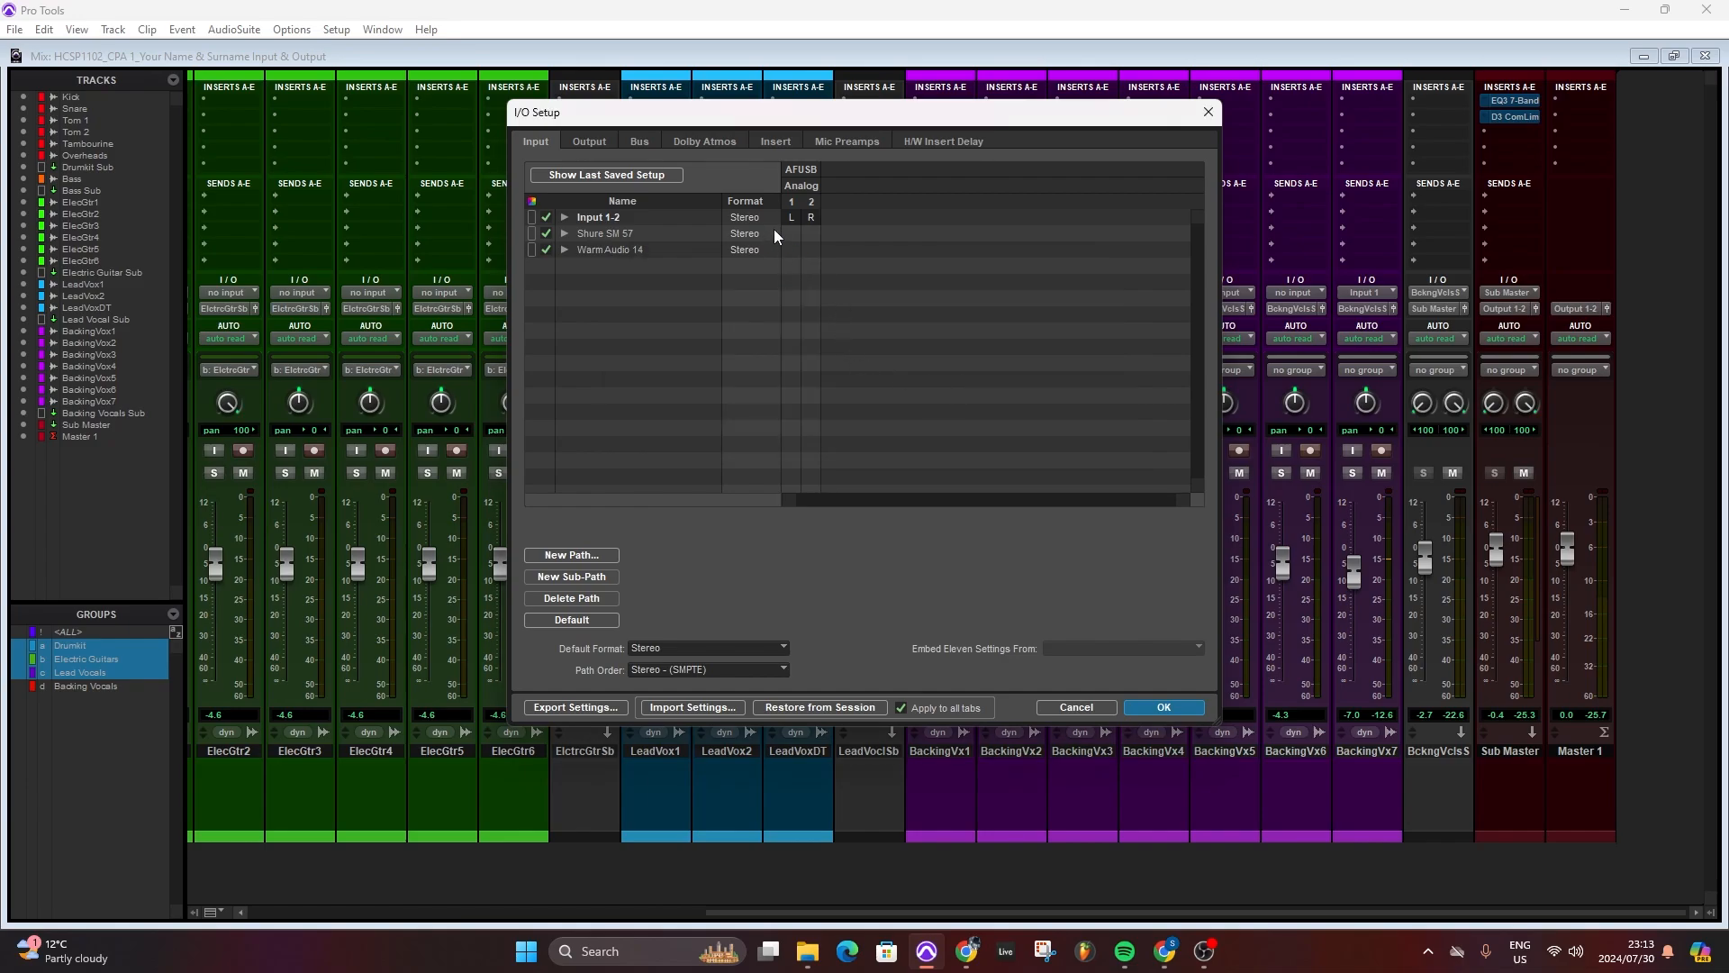
# - Create a stereo input path named SM 7B with default channel assignments and auto-created sub paths
pyautogui.click(583, 555)
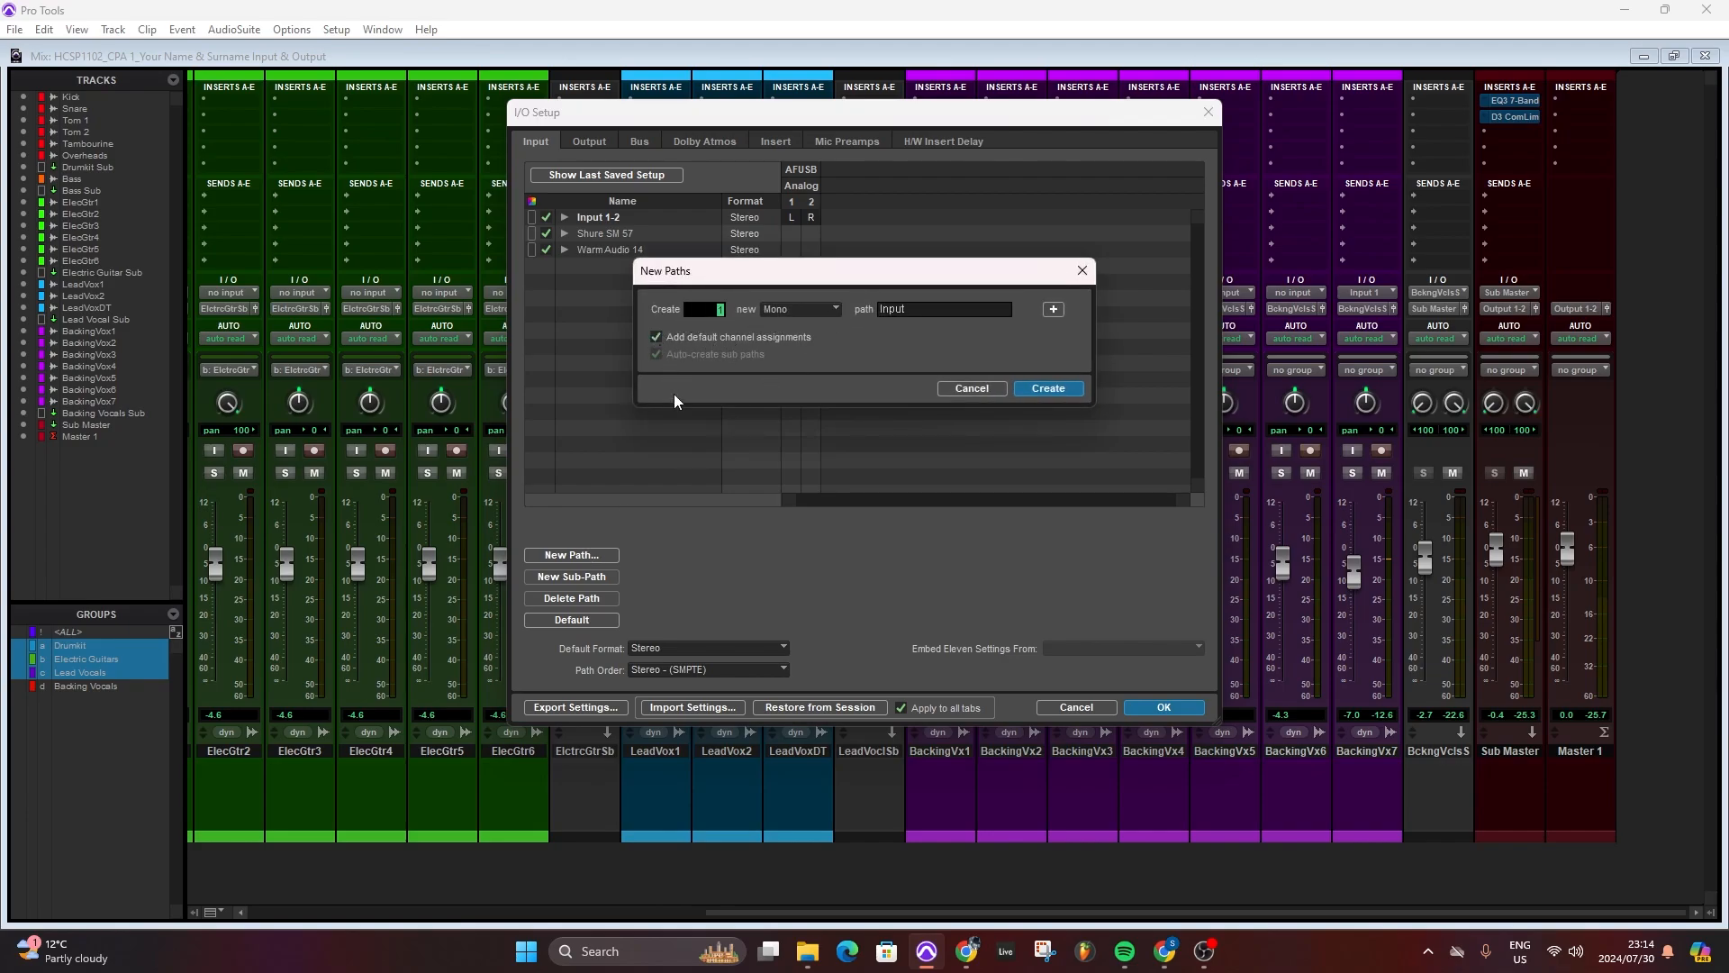
pyautogui.click(801, 309)
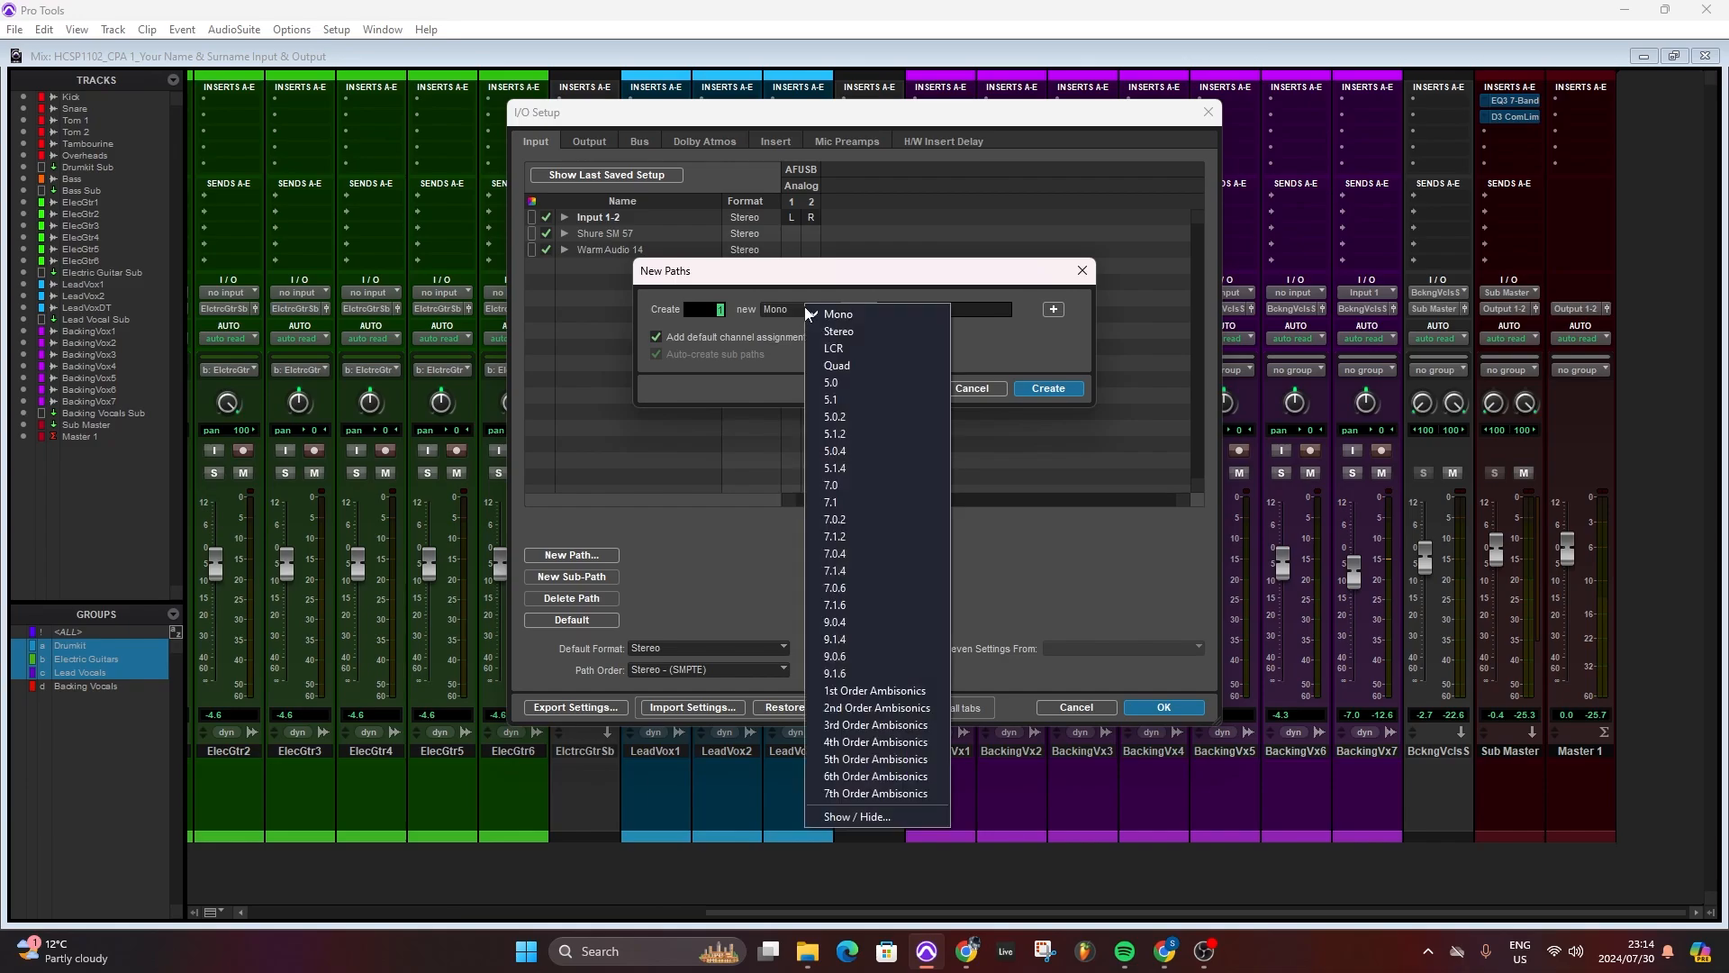
pyautogui.click(878, 331)
pyautogui.press('Tab')
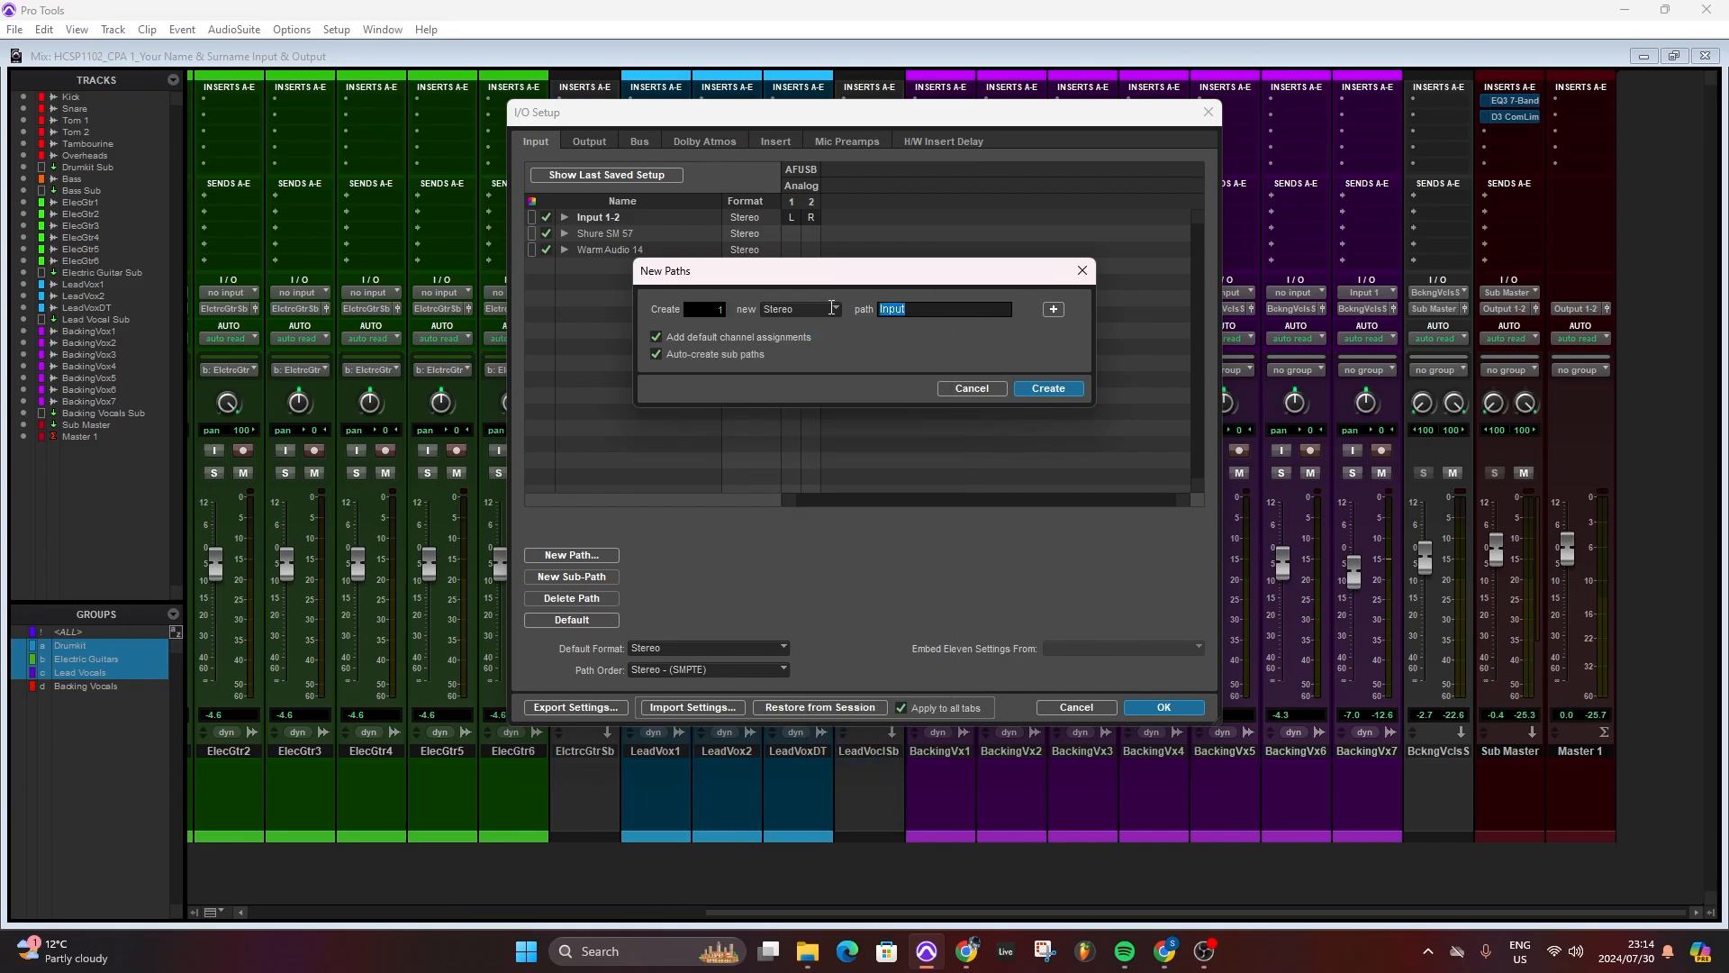
pyautogui.press('BackSpace')
pyautogui.write('B')
pyautogui.click(1039, 390)
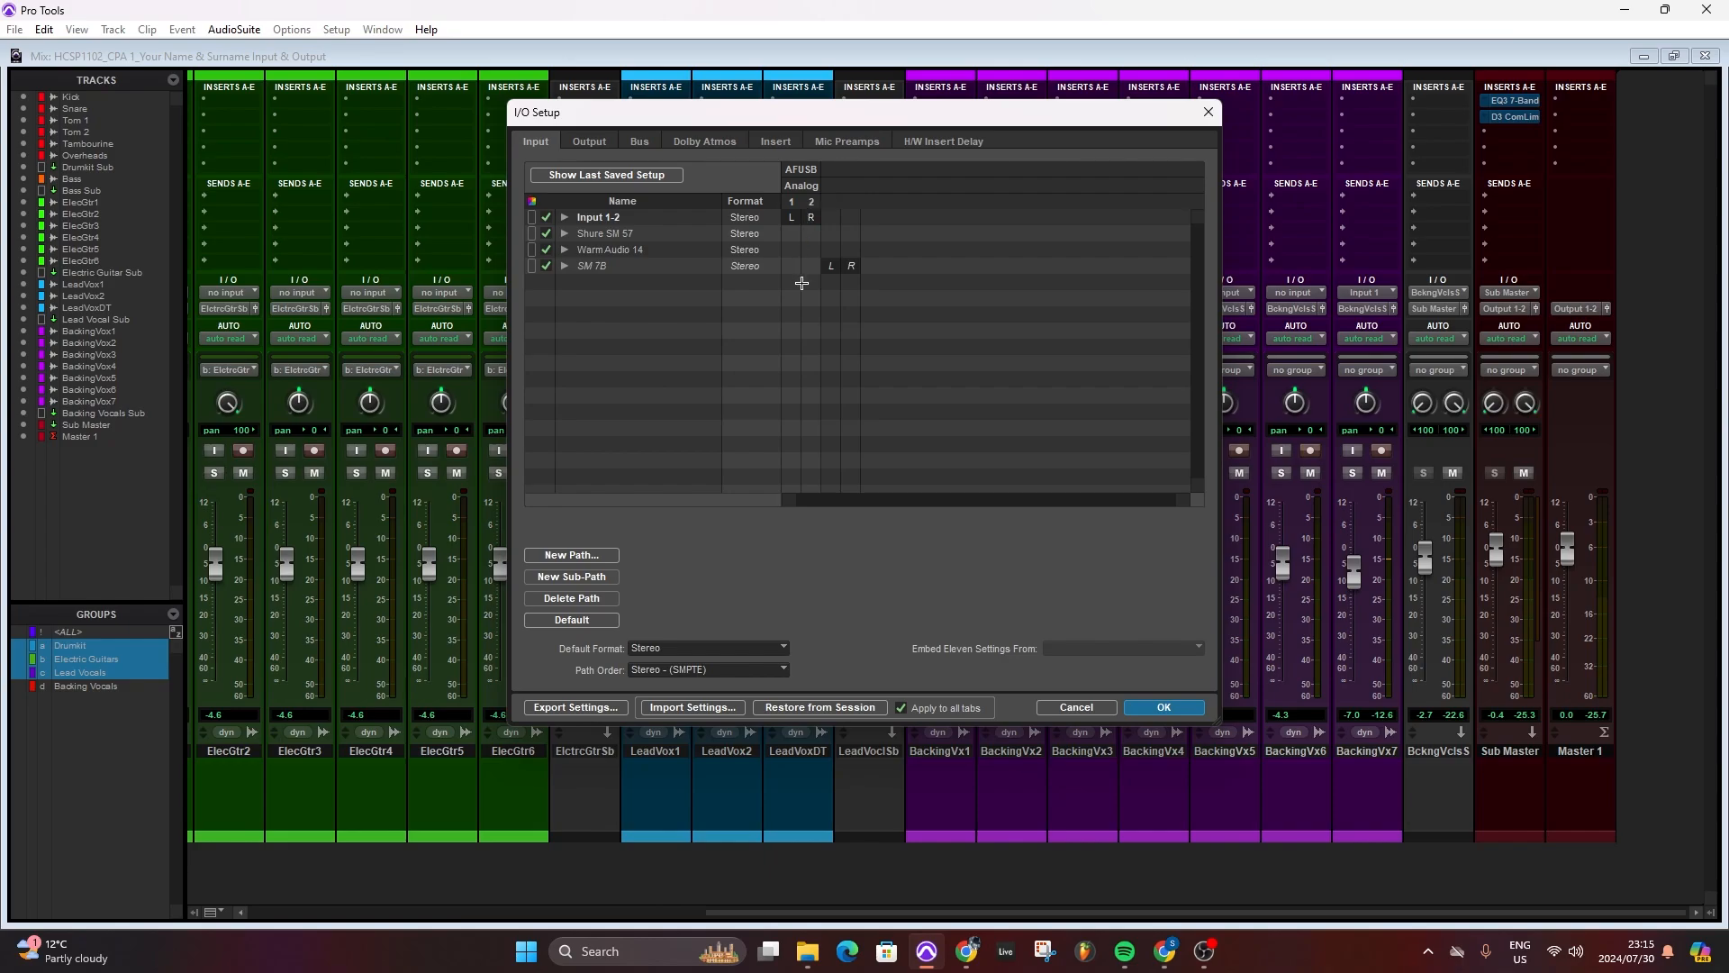
# - Expand Input 1-2, Shure SM 57 and SM 7B to examine the channel assignments of their mono sub-paths
pyautogui.click(811, 217)
pyautogui.click(565, 234)
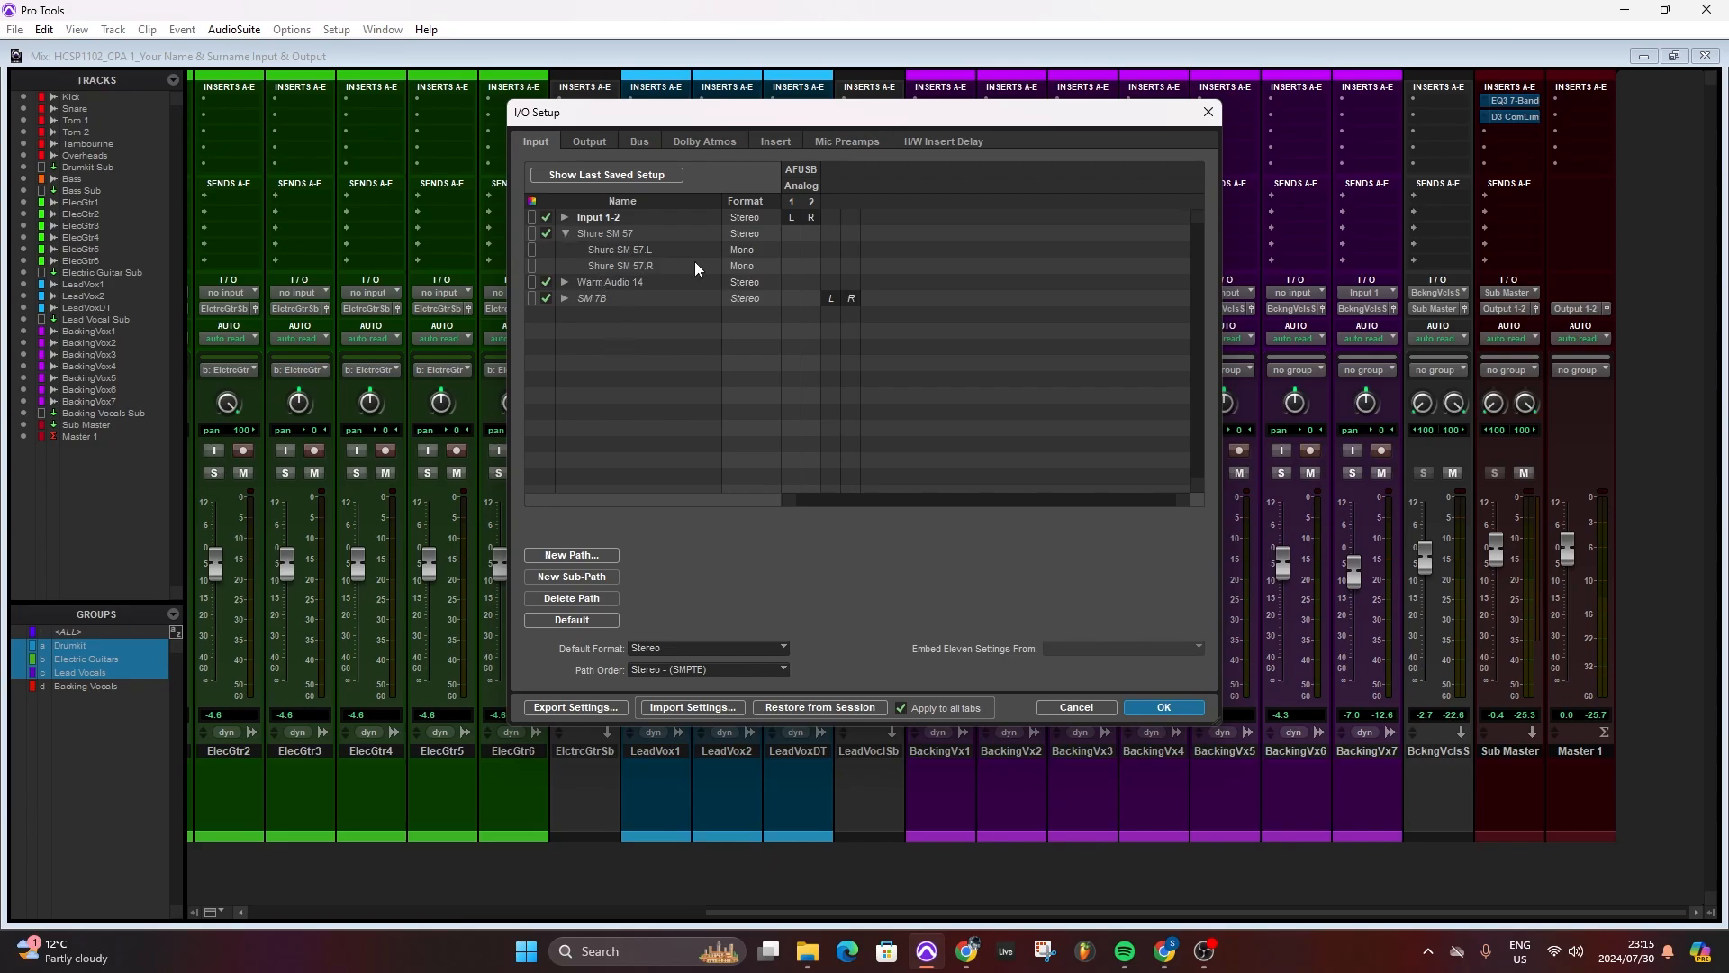
pyautogui.click(564, 218)
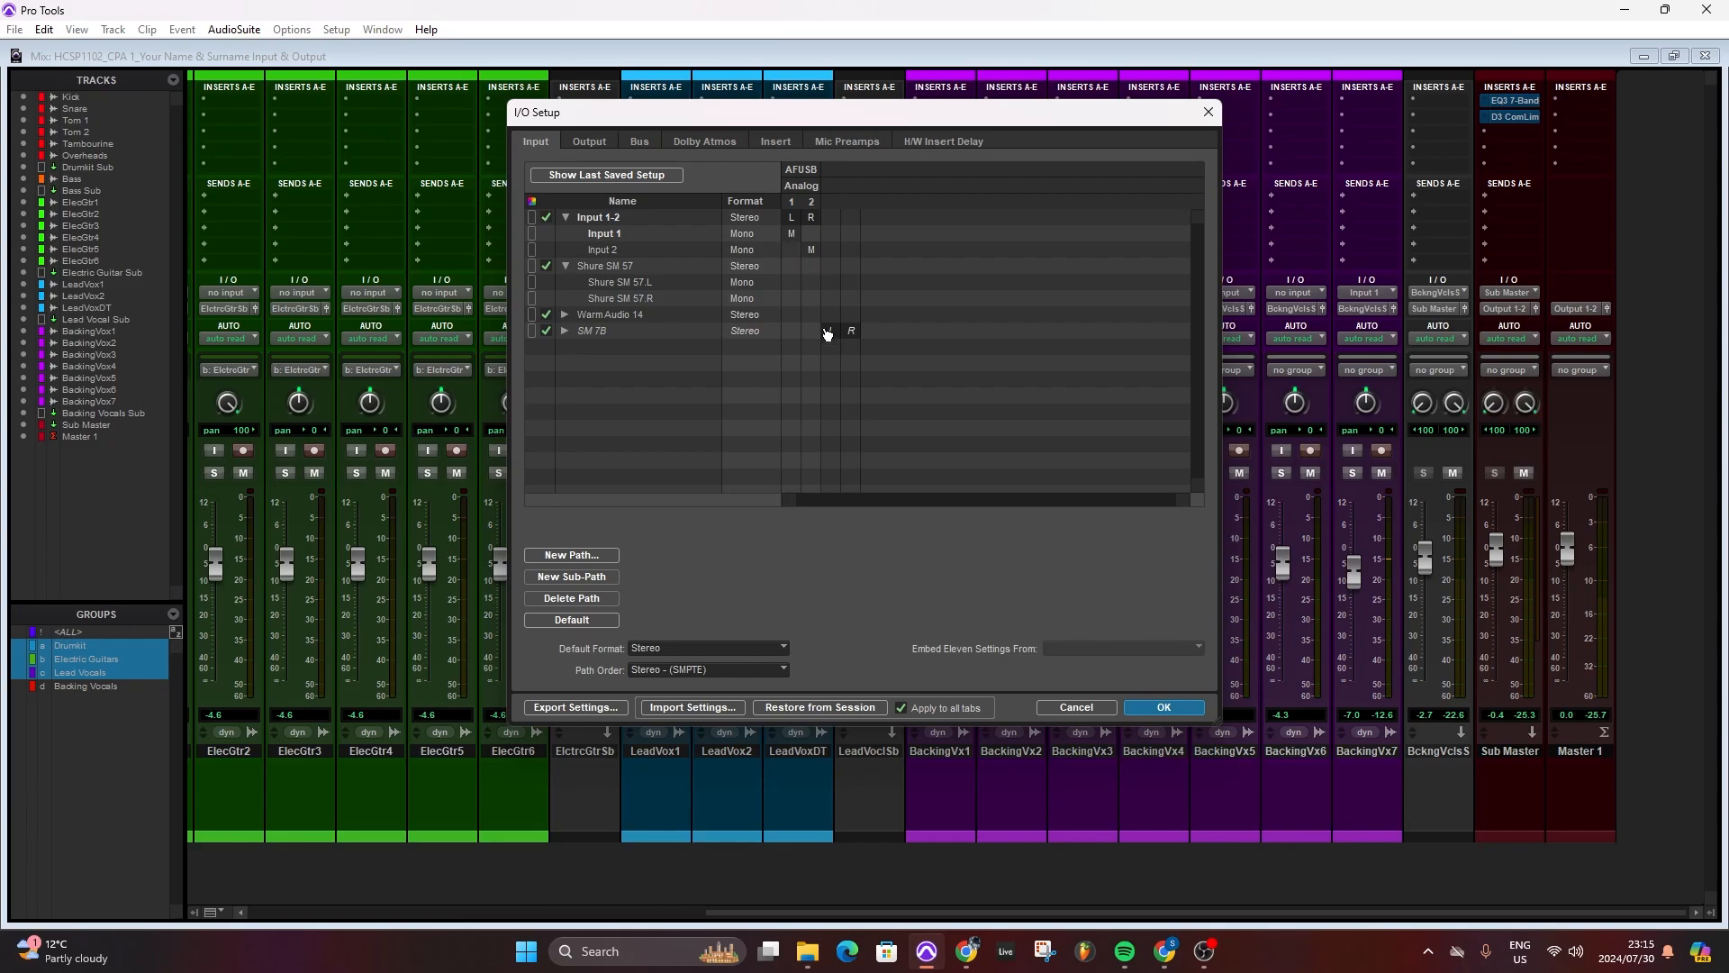
pyautogui.click(565, 329)
pyautogui.click(851, 364)
# - Assign Warm Audio 14's left and right channels to the same two channel columns as SM 7B
pyautogui.click(812, 314)
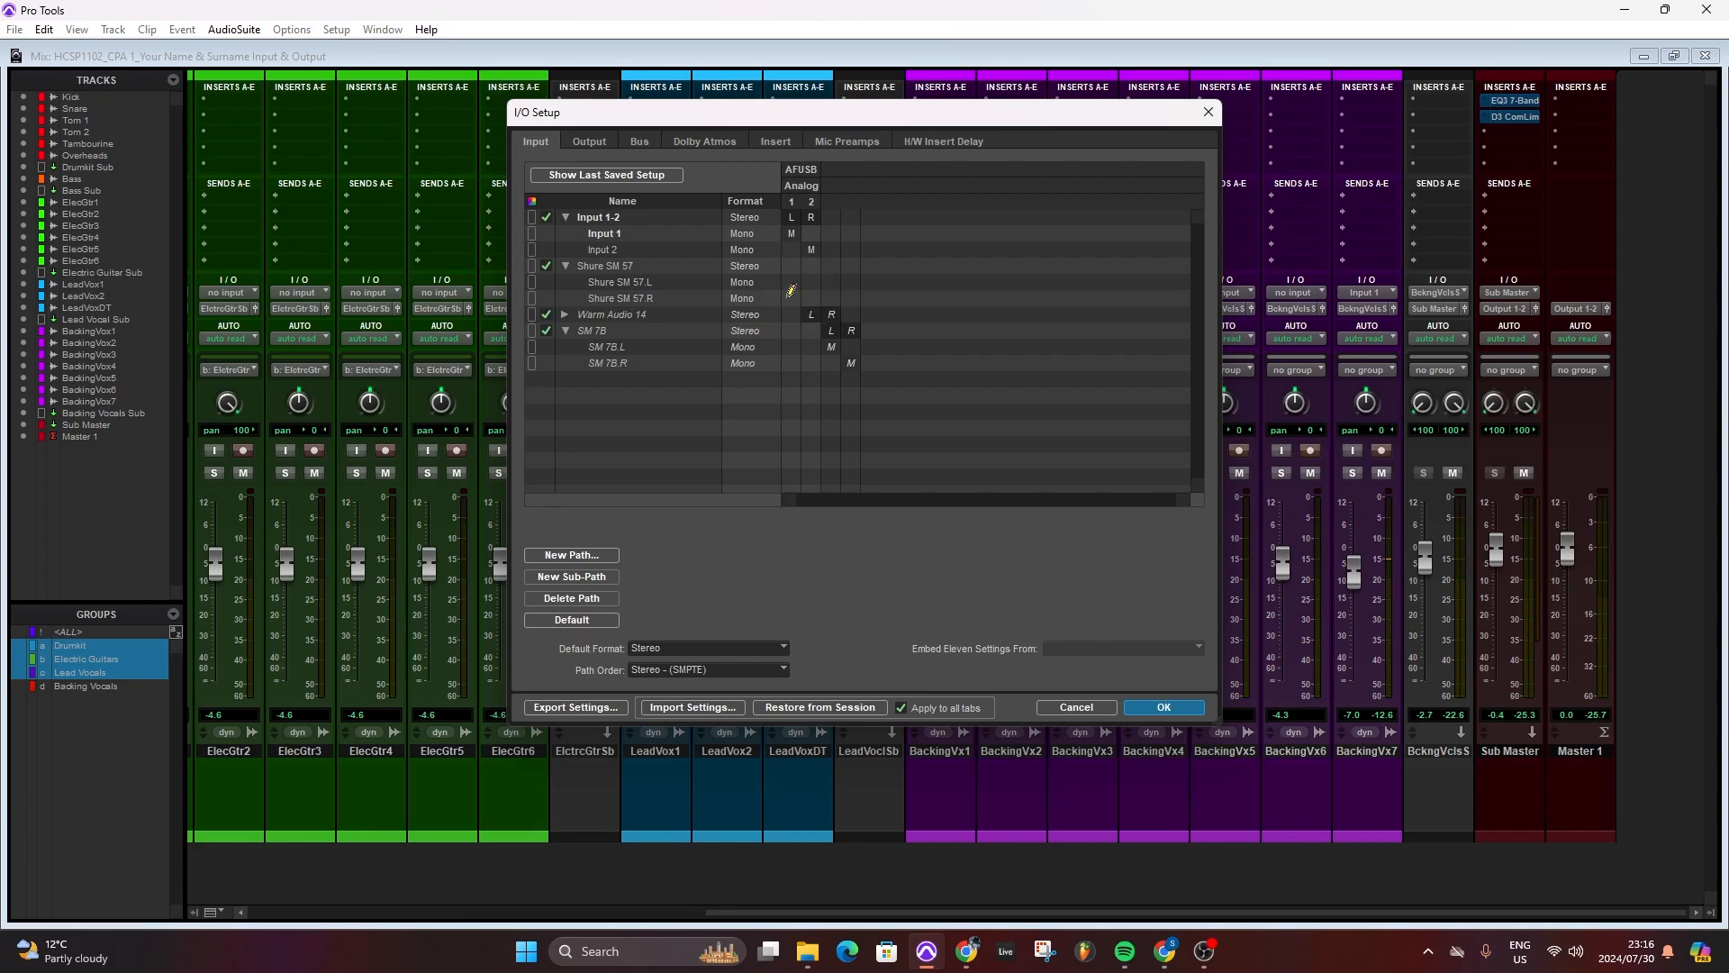
pyautogui.click(830, 315)
pyautogui.moveTo(814, 318)
pyautogui.mouseDown()
pyautogui.moveTo(793, 318)
pyautogui.moveTo(825, 320)
pyautogui.moveTo(810, 320)
pyautogui.mouseUp()
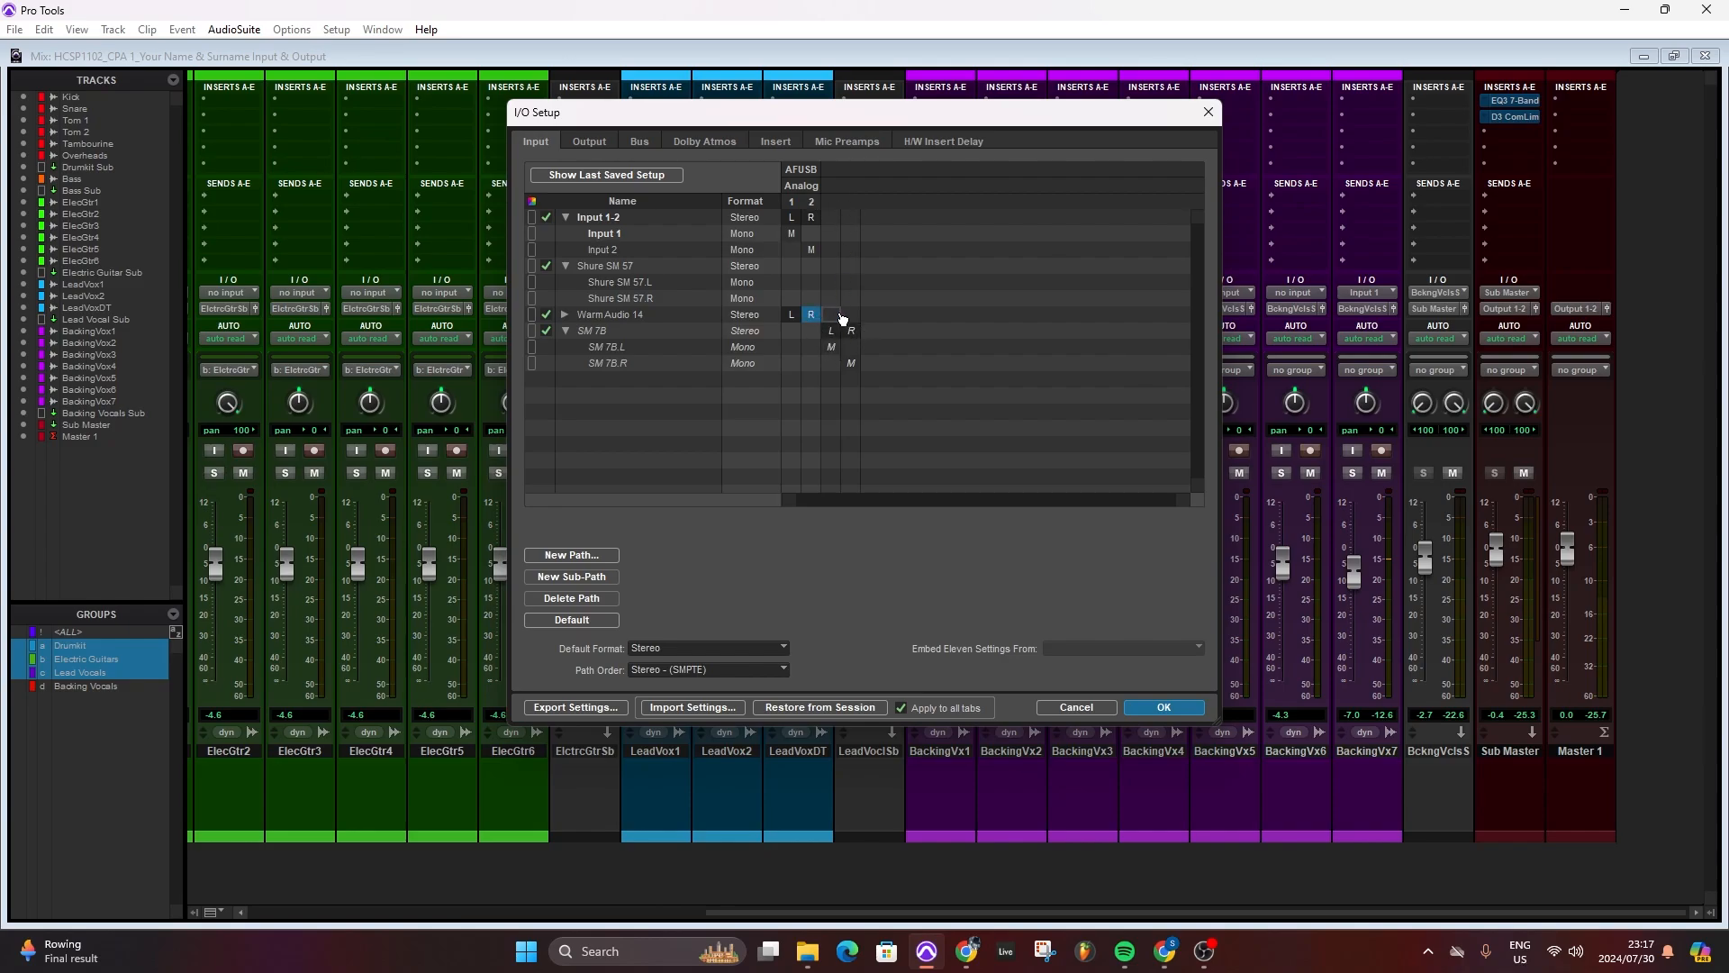
pyautogui.moveTo(812, 314)
pyautogui.mouseDown()
pyautogui.moveTo(852, 317)
pyautogui.moveTo(830, 317)
pyautogui.mouseUp()
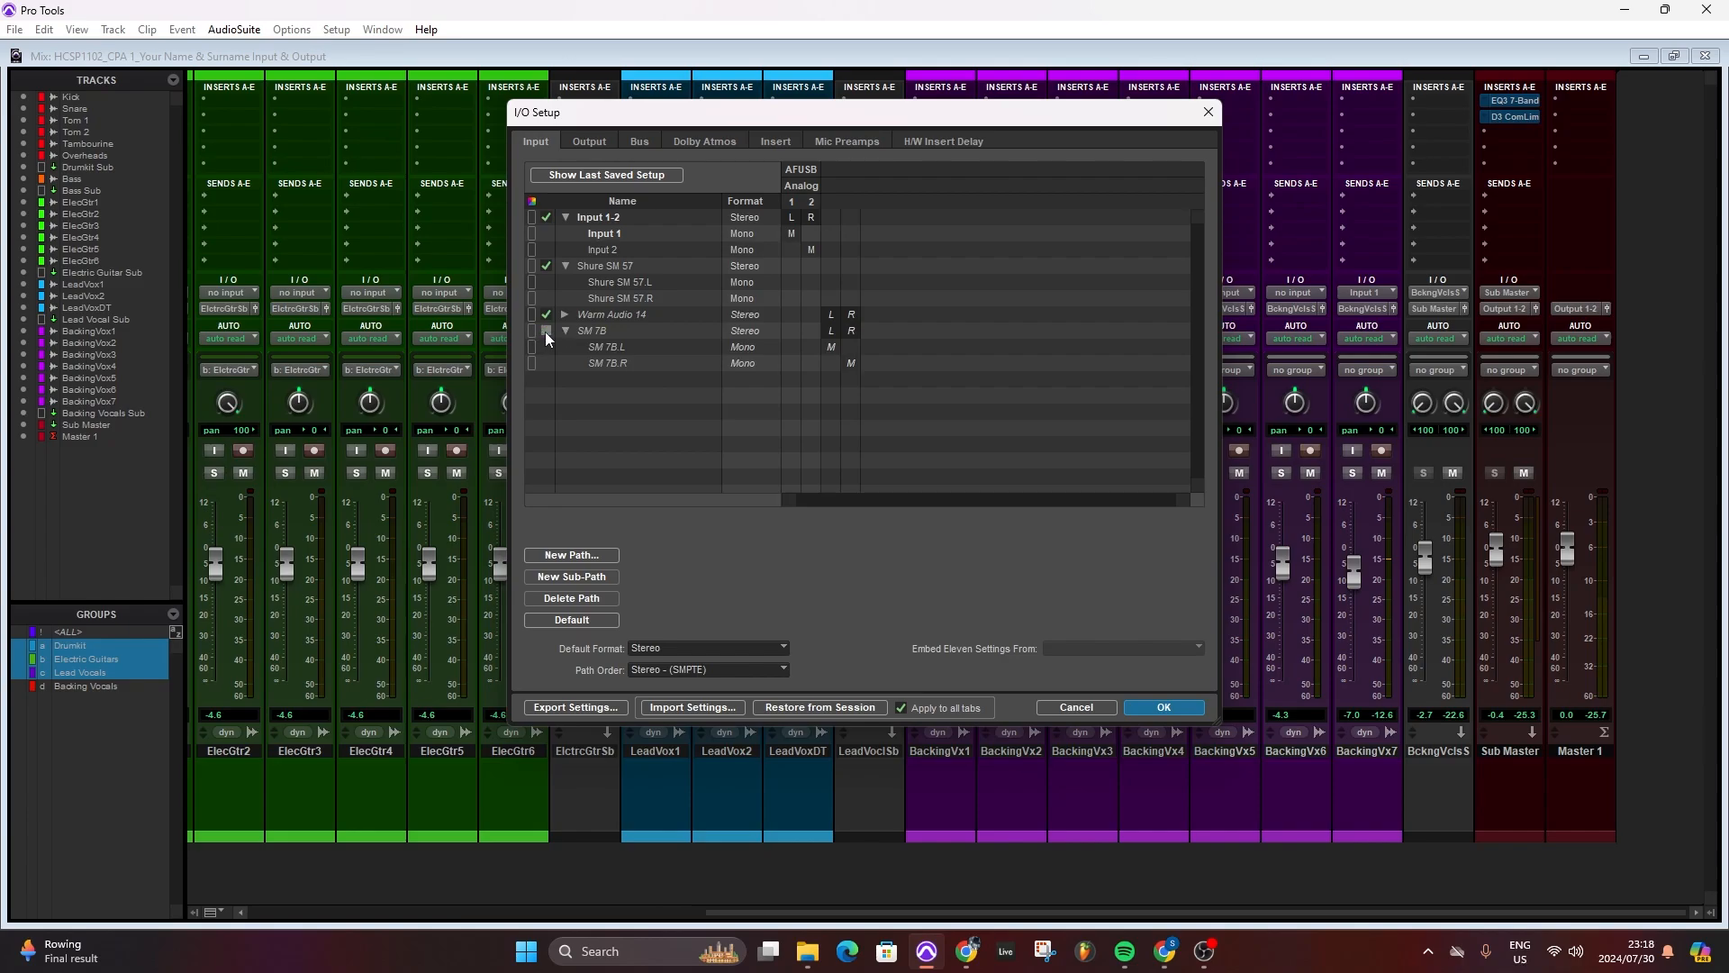
# - Deactivate and reactivate the Shure SM 57 and Input 1-2 paths
pyautogui.click(545, 265)
pyautogui.click(546, 217)
pyautogui.click(545, 217)
pyautogui.click(546, 265)
# - Map Shure SM 57 to the same channel columns as SM 7B, with its R sub-path on the right channel
pyautogui.click(829, 266)
pyautogui.moveTo(835, 302)
pyautogui.mouseDown()
pyautogui.moveTo(854, 303)
pyautogui.moveTo(831, 298)
pyautogui.moveTo(853, 287)
pyautogui.moveTo(834, 301)
pyautogui.moveTo(858, 303)
pyautogui.mouseUp()
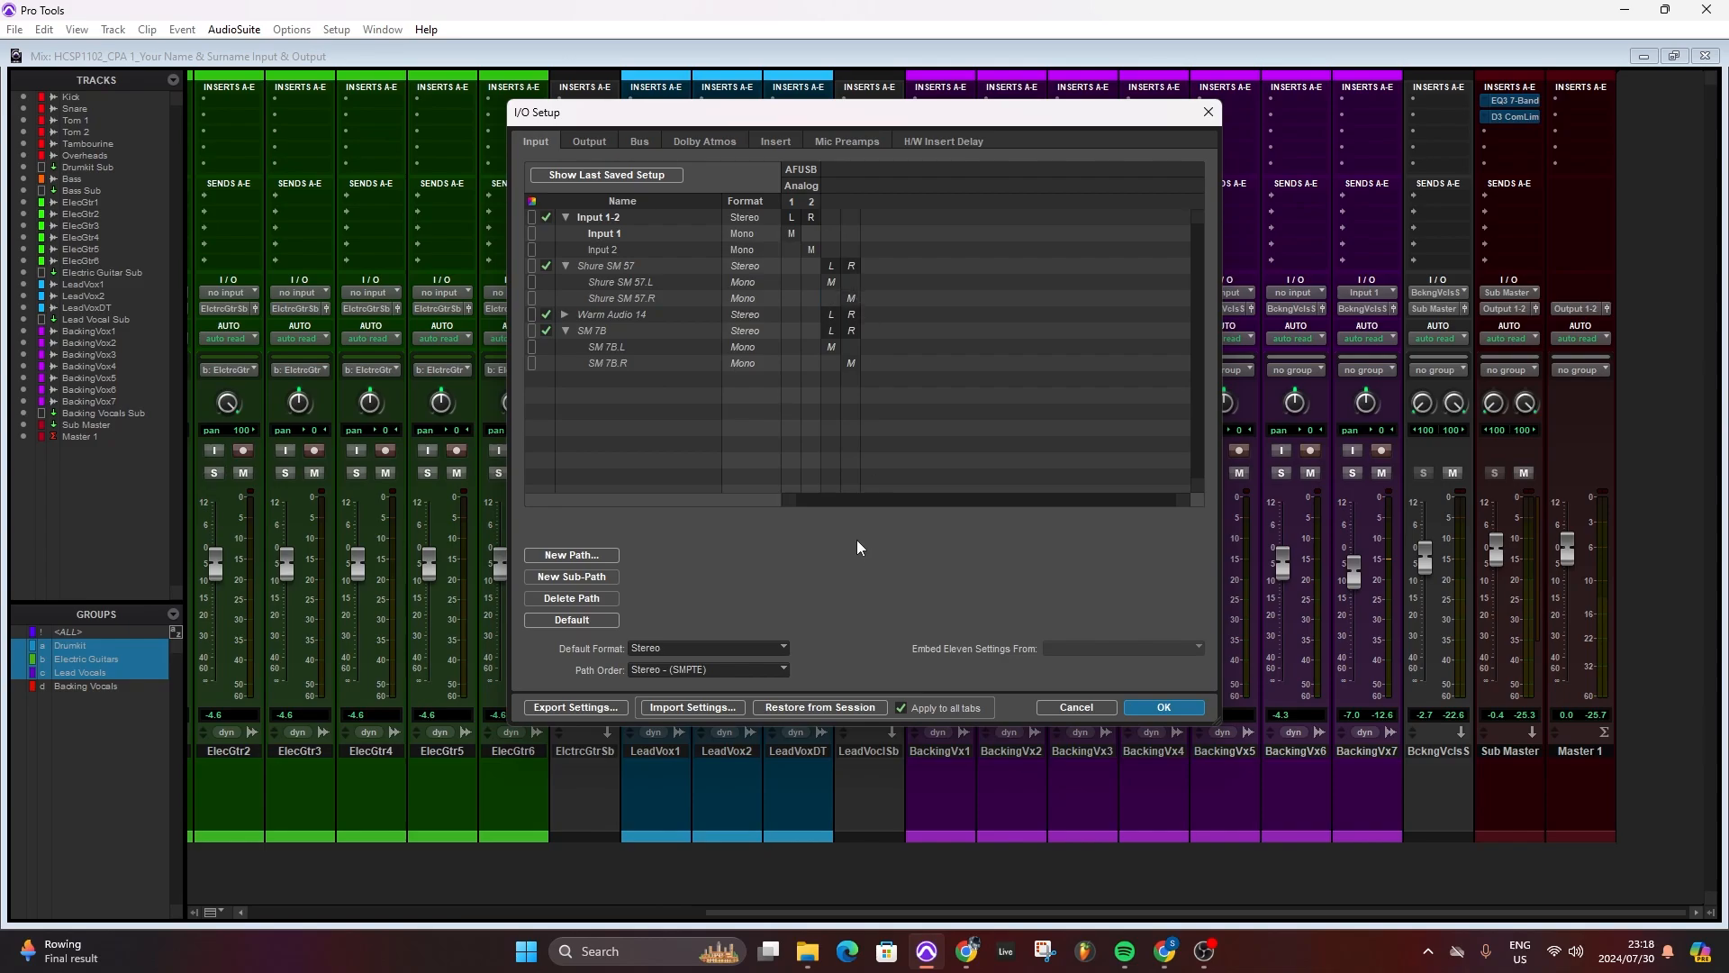
pyautogui.click(565, 266)
# - Move the Warm Audio 14.R sub-path to the right channel of its parent path
pyautogui.click(565, 281)
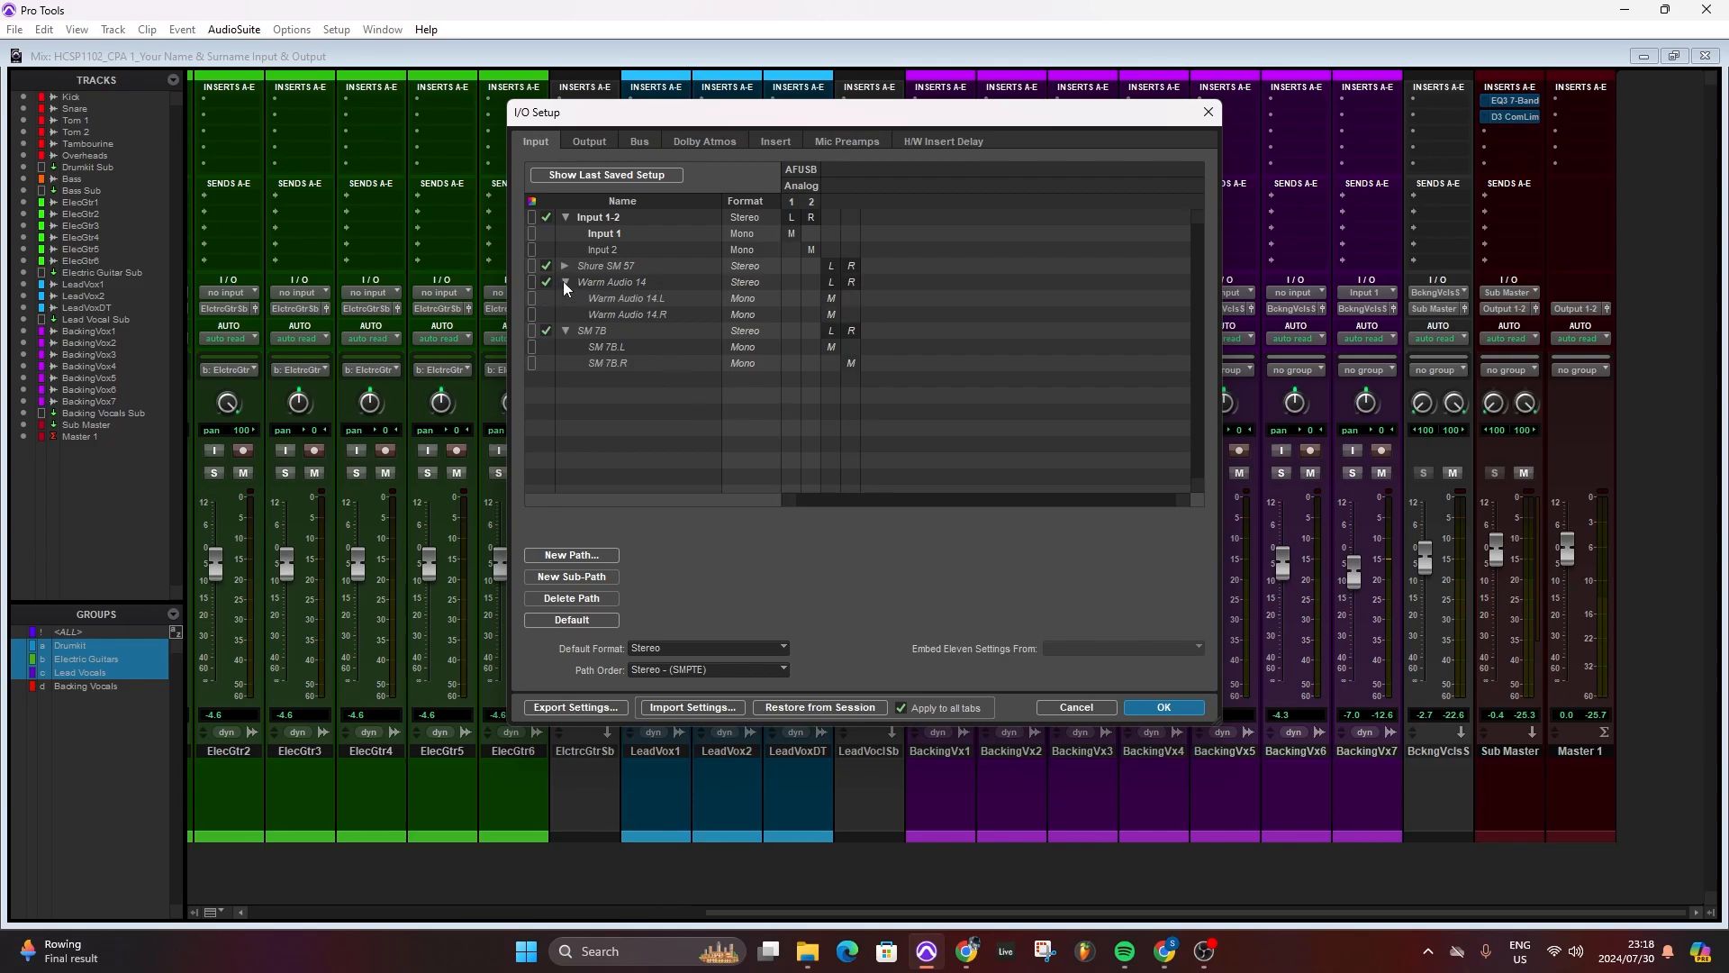
pyautogui.click(834, 315)
pyautogui.moveTo(836, 317); pyautogui.dragTo(852, 318)
pyautogui.click(566, 283)
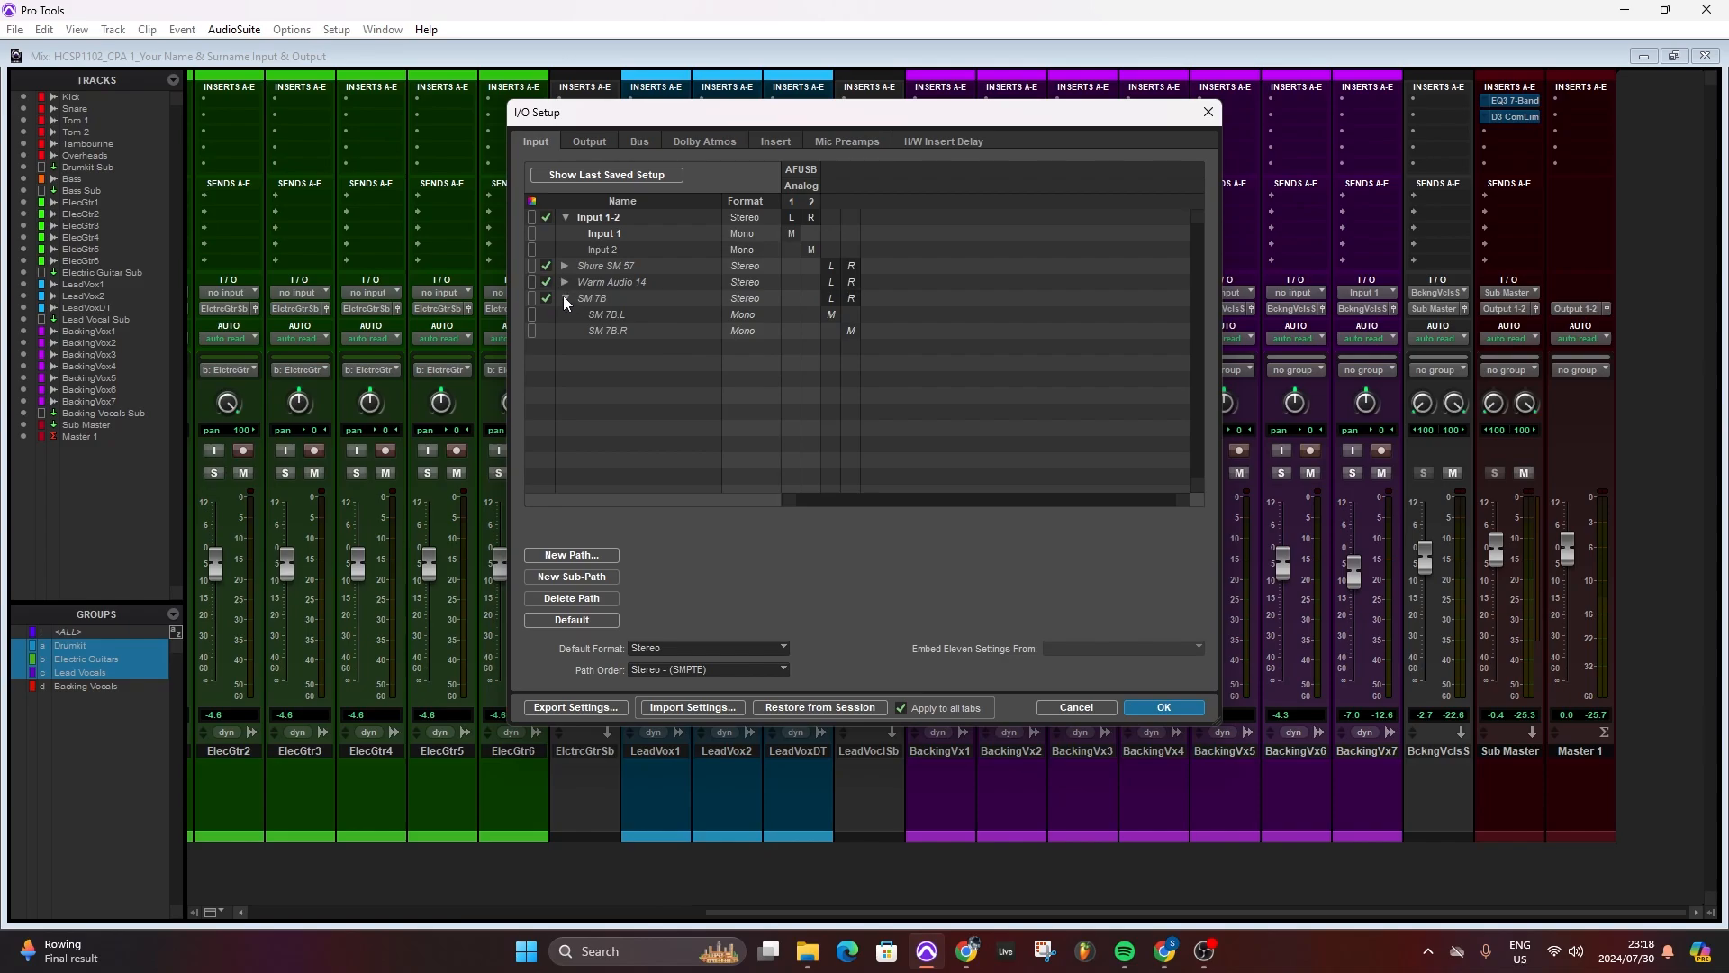
# - Collapse the SM 7B and Input 1-2 paths and apply the I/O setup
pyautogui.click(564, 296)
pyautogui.click(545, 214)
pyautogui.click(567, 217)
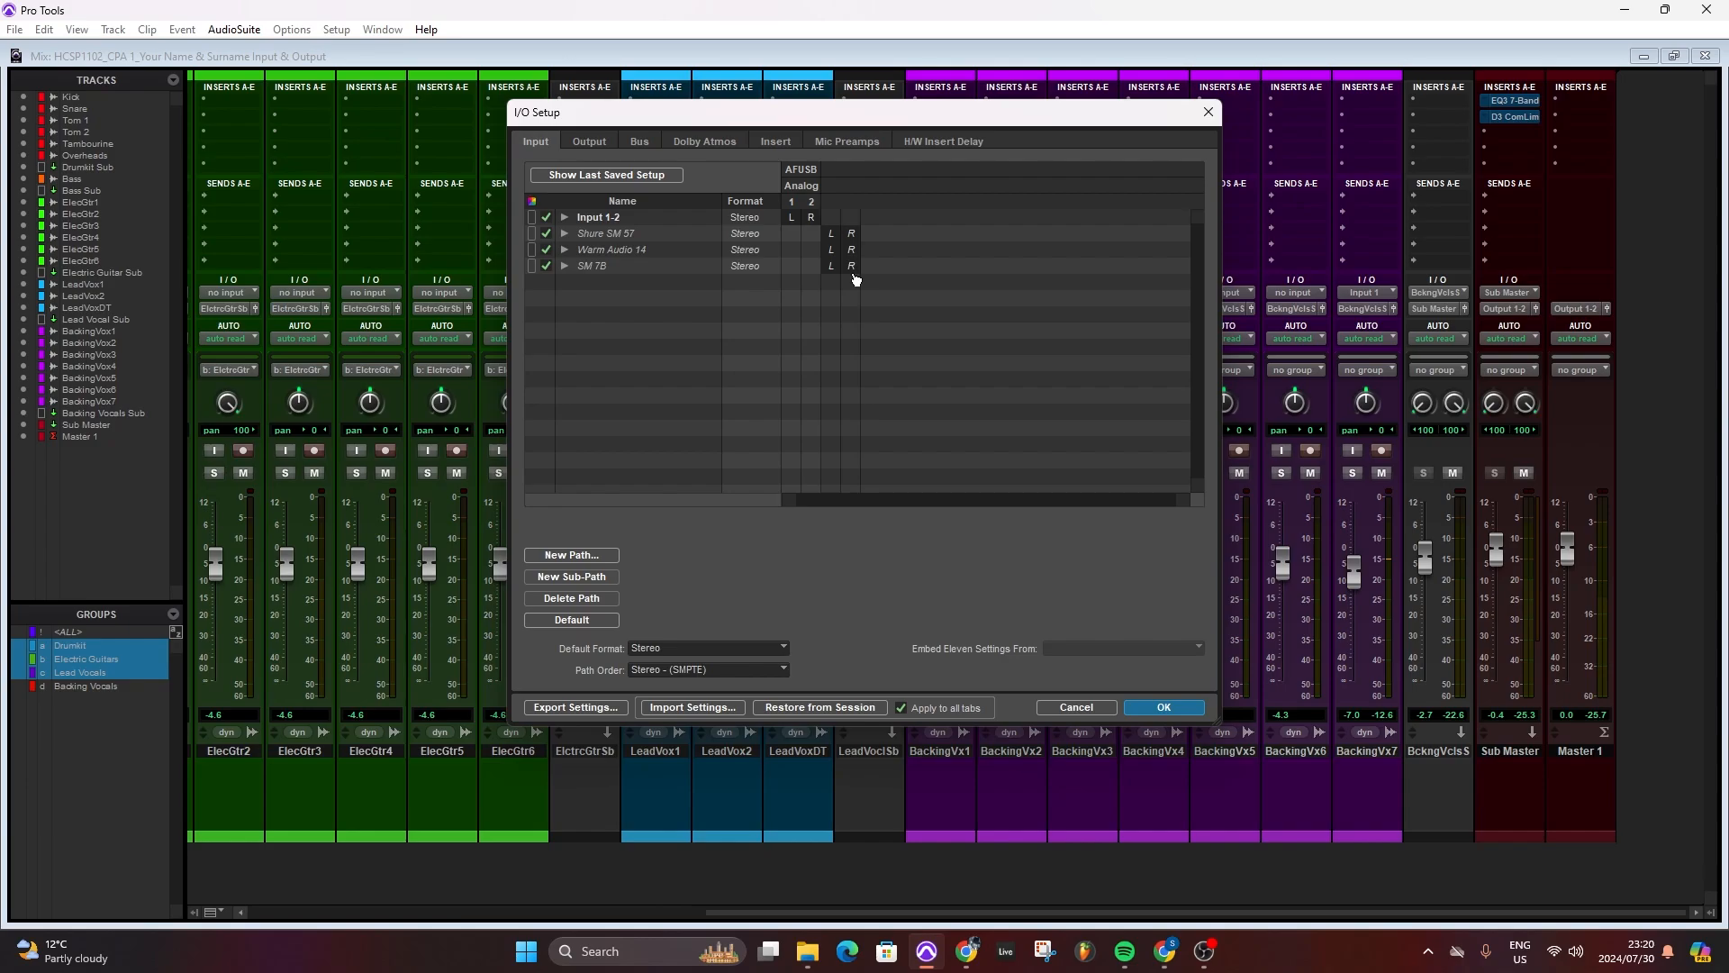
pyautogui.click(1165, 707)
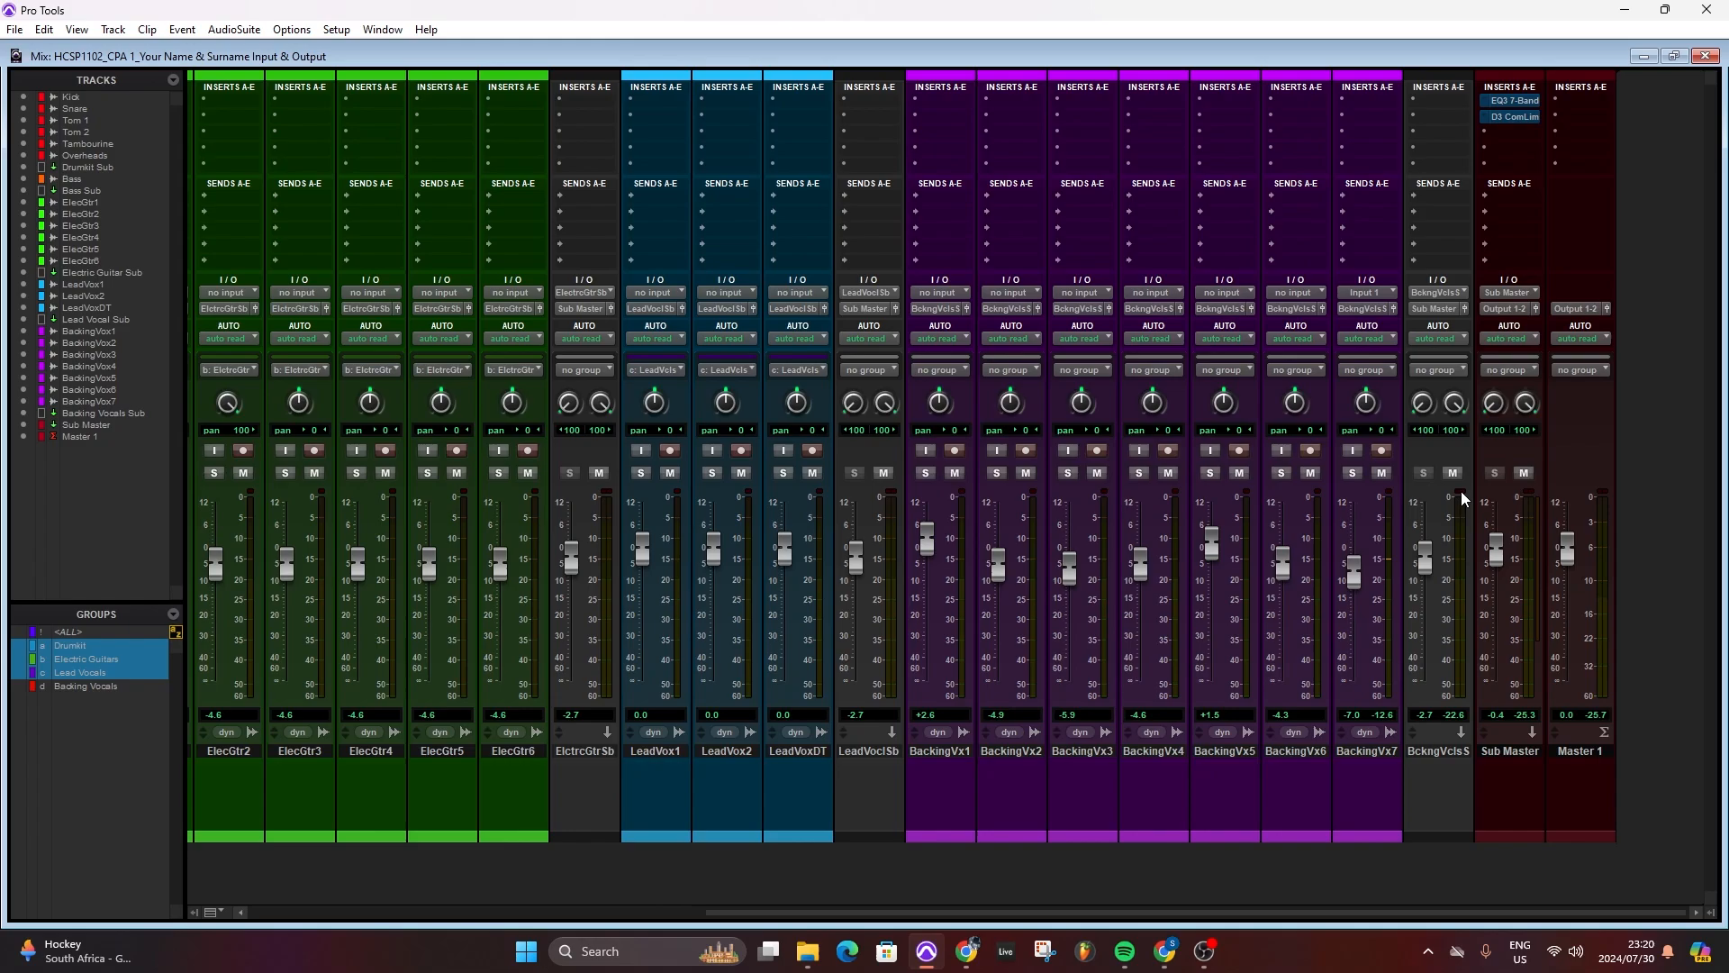
# - Check the interface inputs available to the BackingVx7 track without changing its input
pyautogui.click(1382, 295)
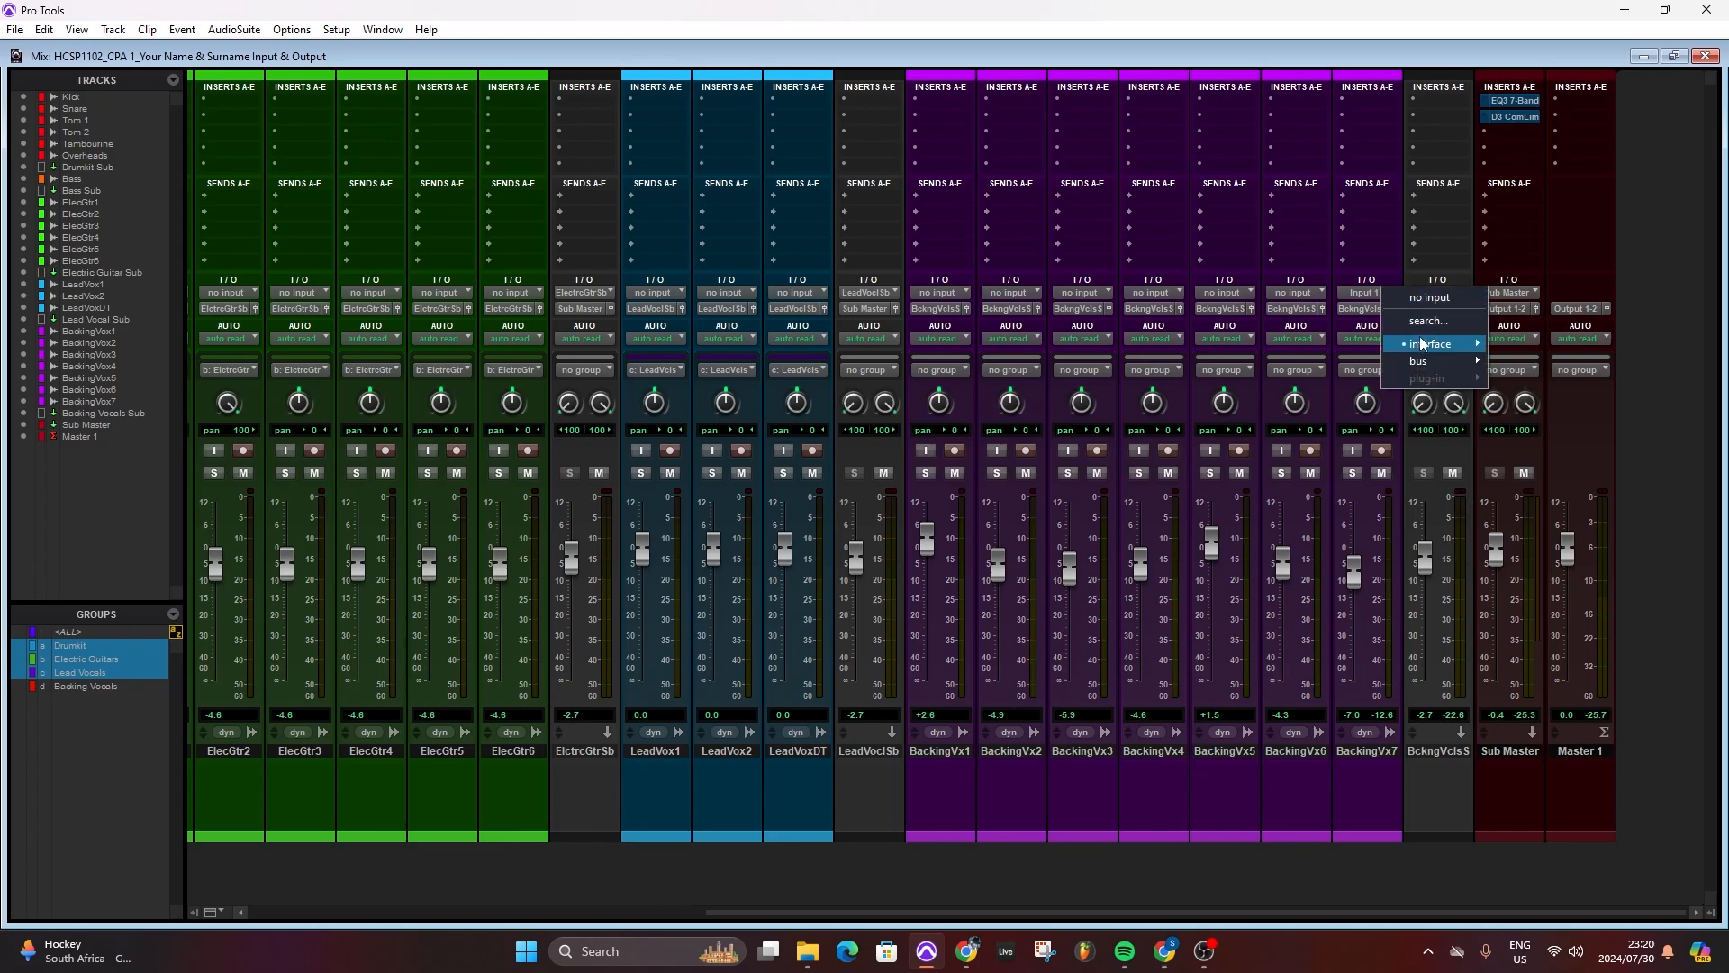
pyautogui.moveTo(1423, 344)
pyautogui.click(1380, 53)
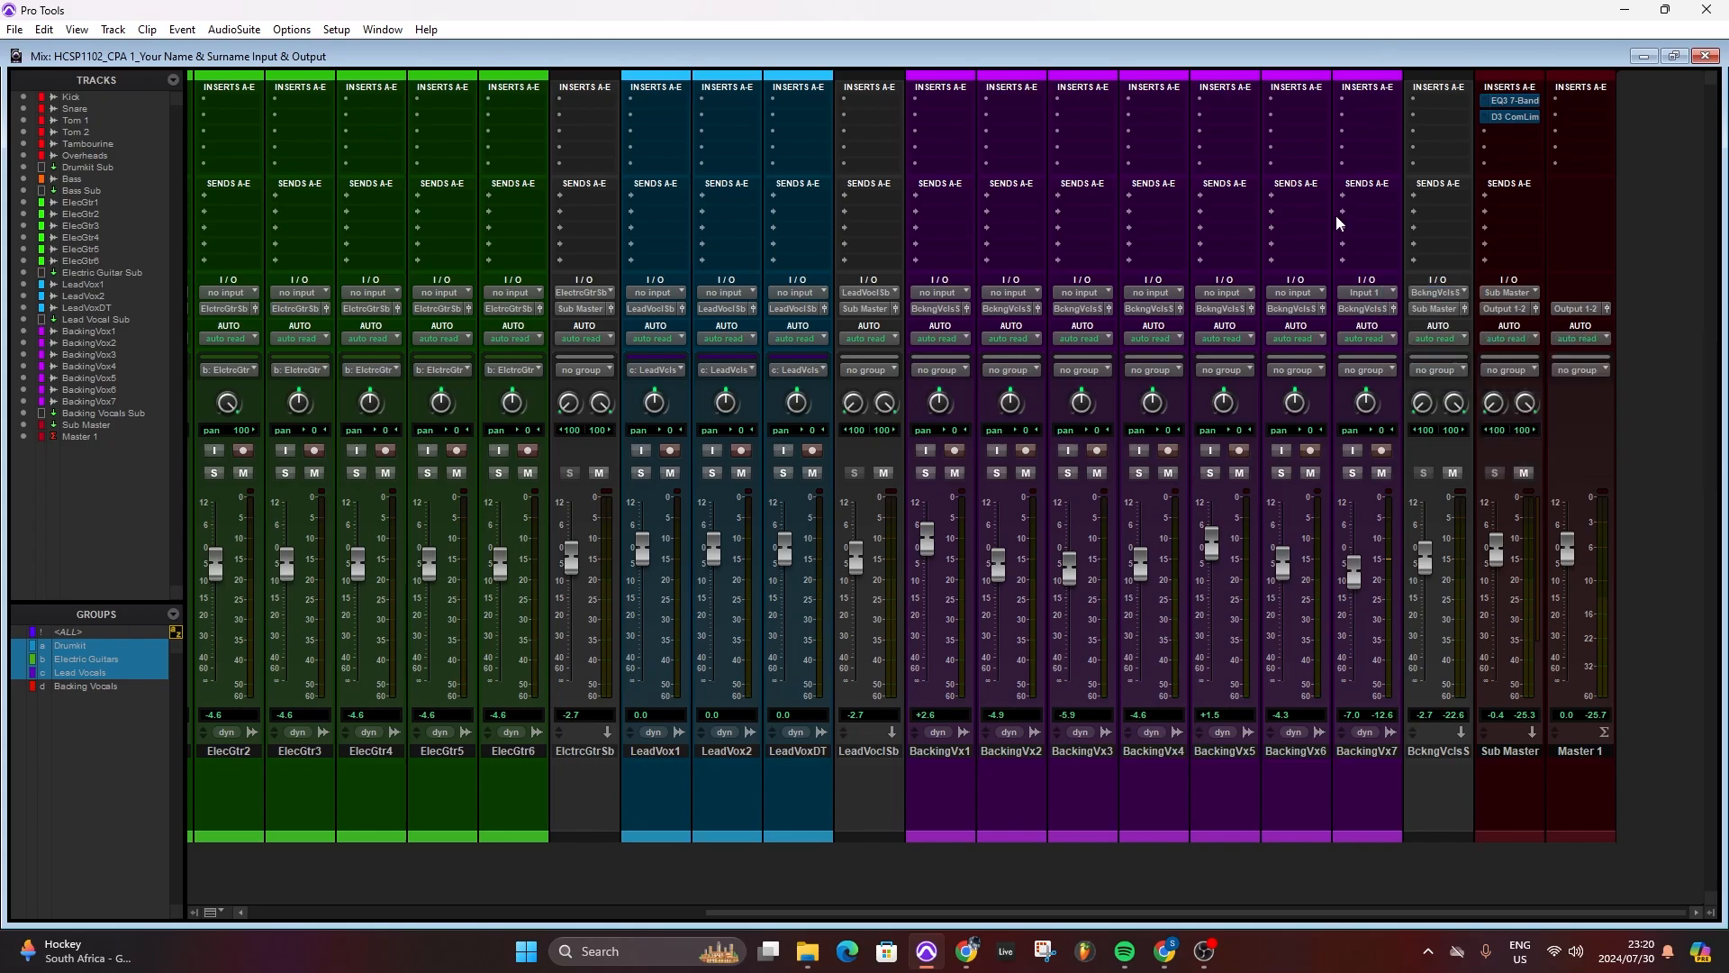
# - Review the interface input paths offered for the BackingVx7 track, leaving its input unchanged
pyautogui.click(1365, 293)
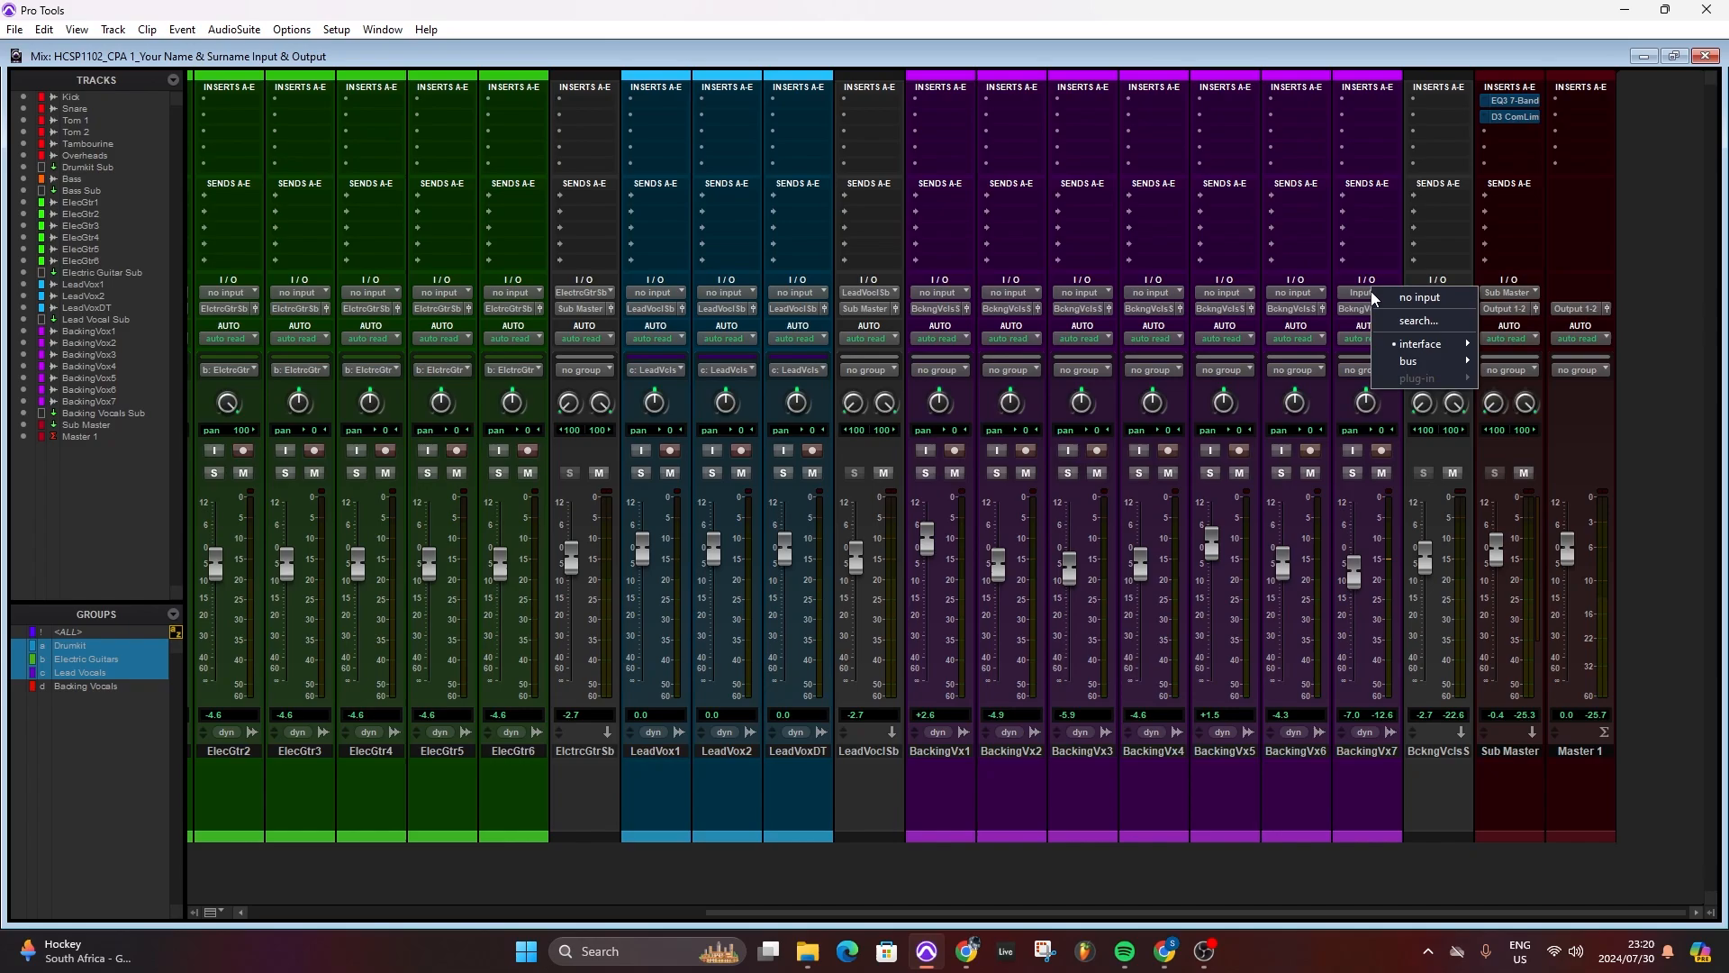
pyautogui.moveTo(1416, 347)
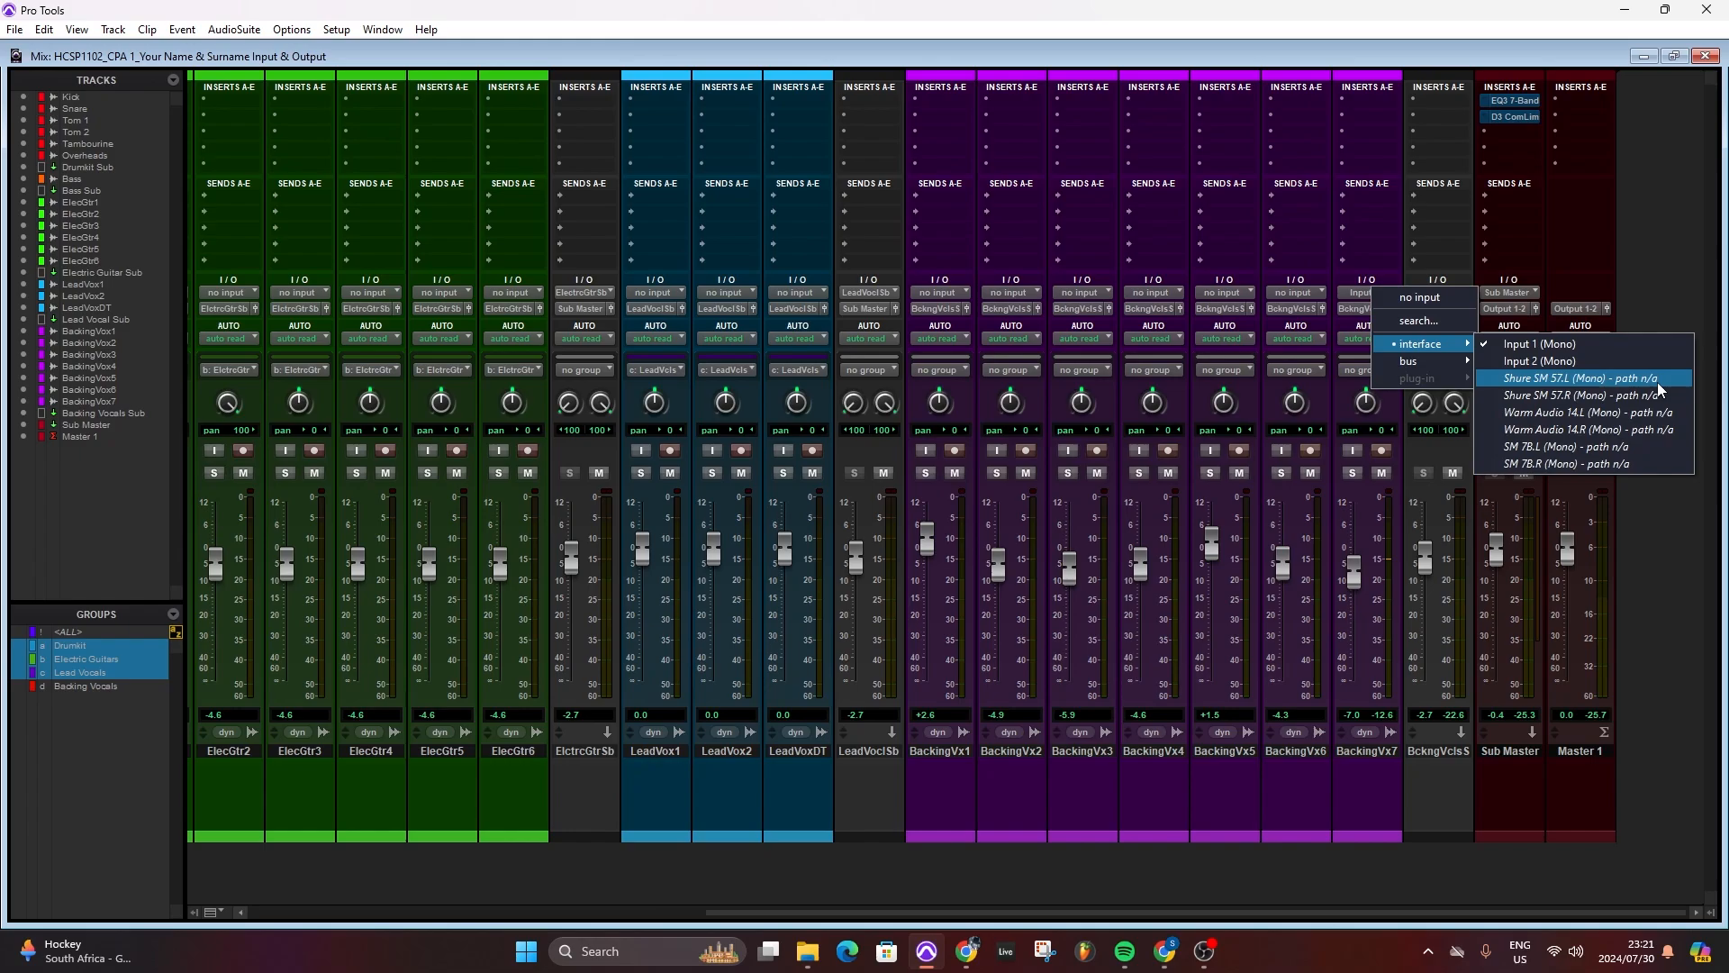
pyautogui.click(1688, 788)
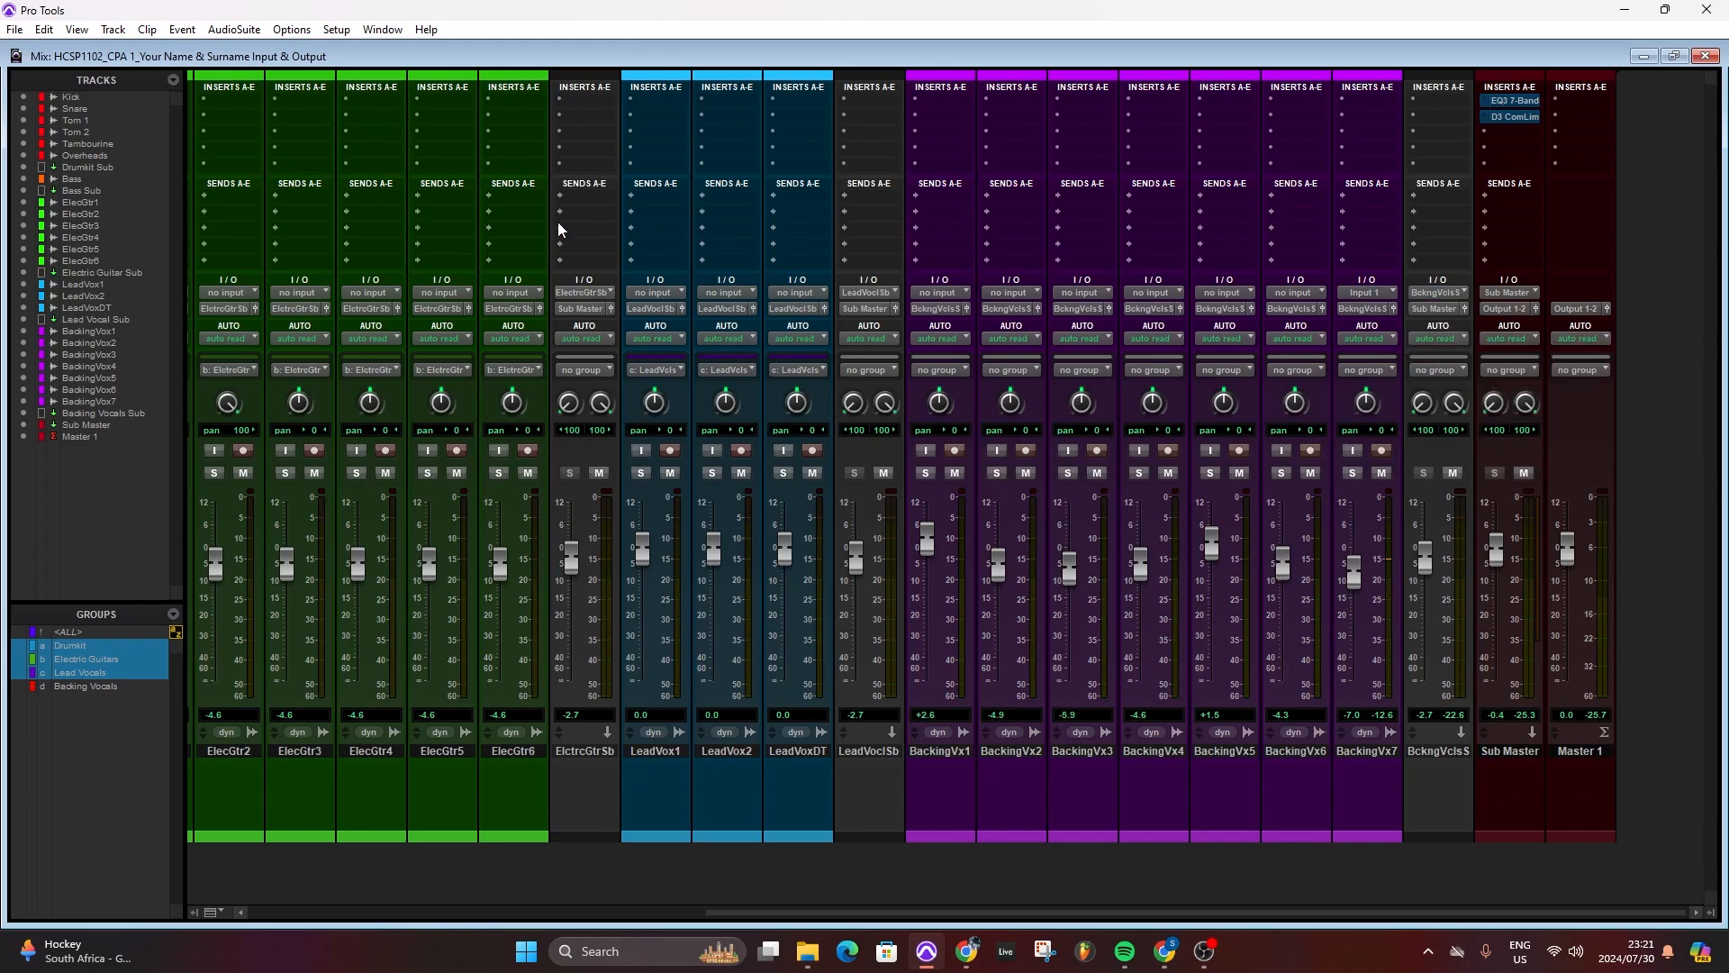
# - Remap the Shure SM 57 input path to analog channels 1 and 2 in I/O Setup and apply the setup
pyautogui.click(336, 29)
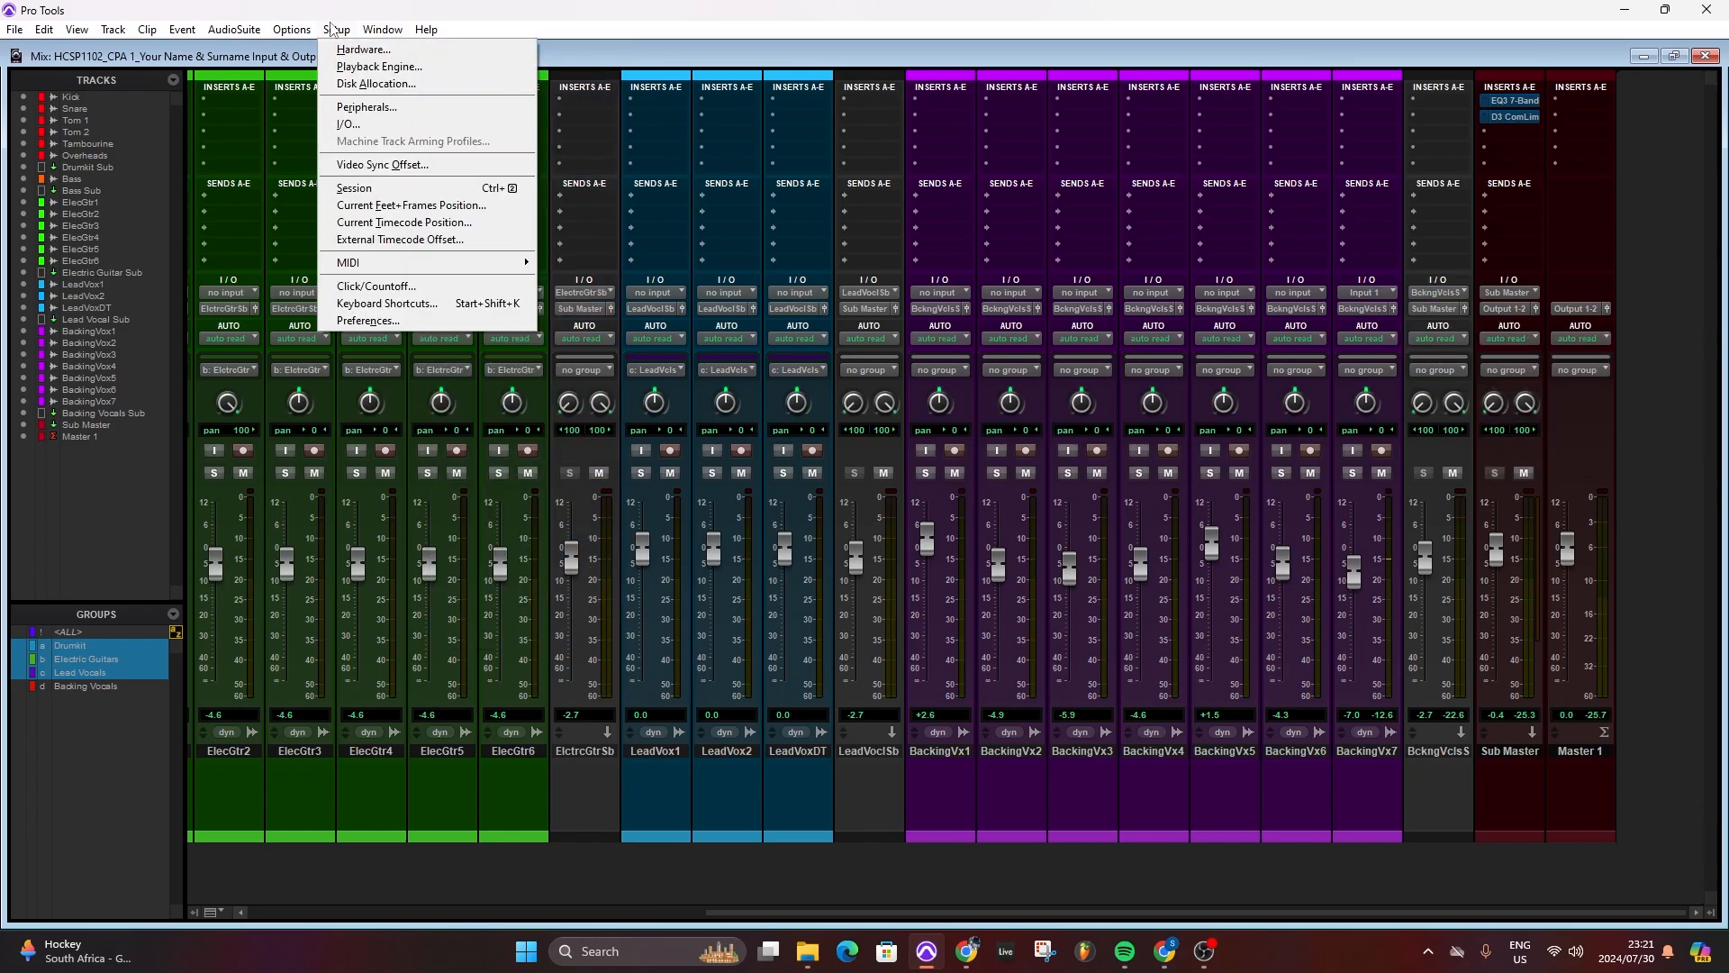
pyautogui.click(348, 124)
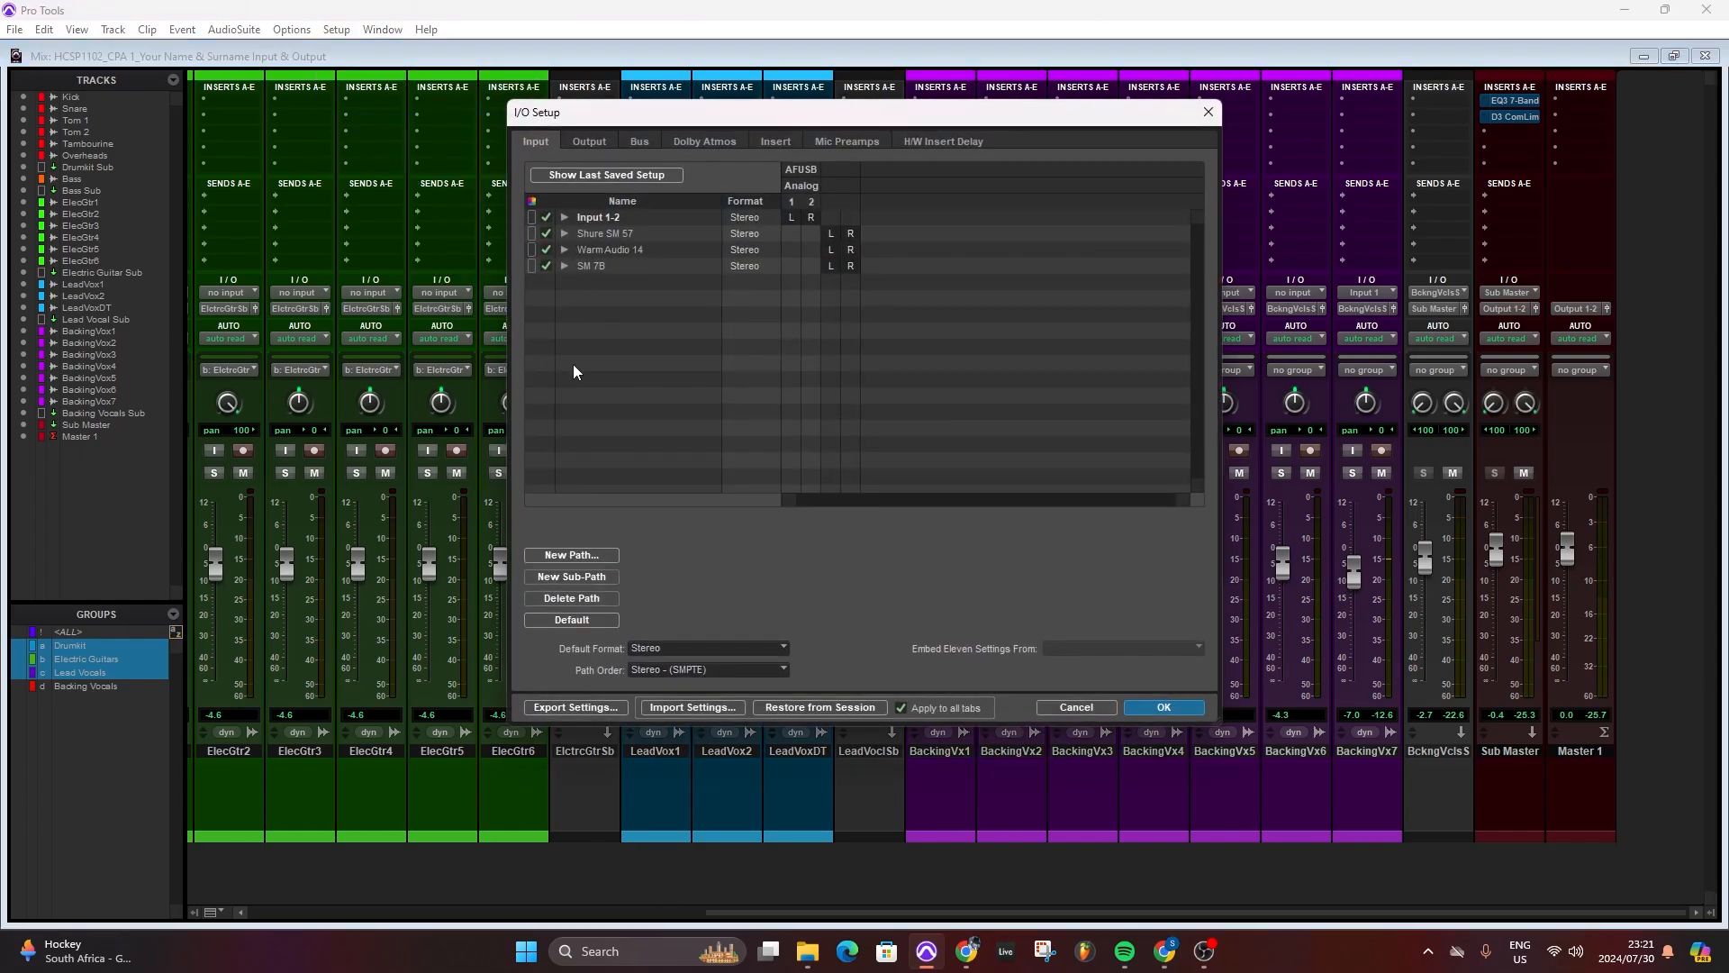
pyautogui.click(563, 232)
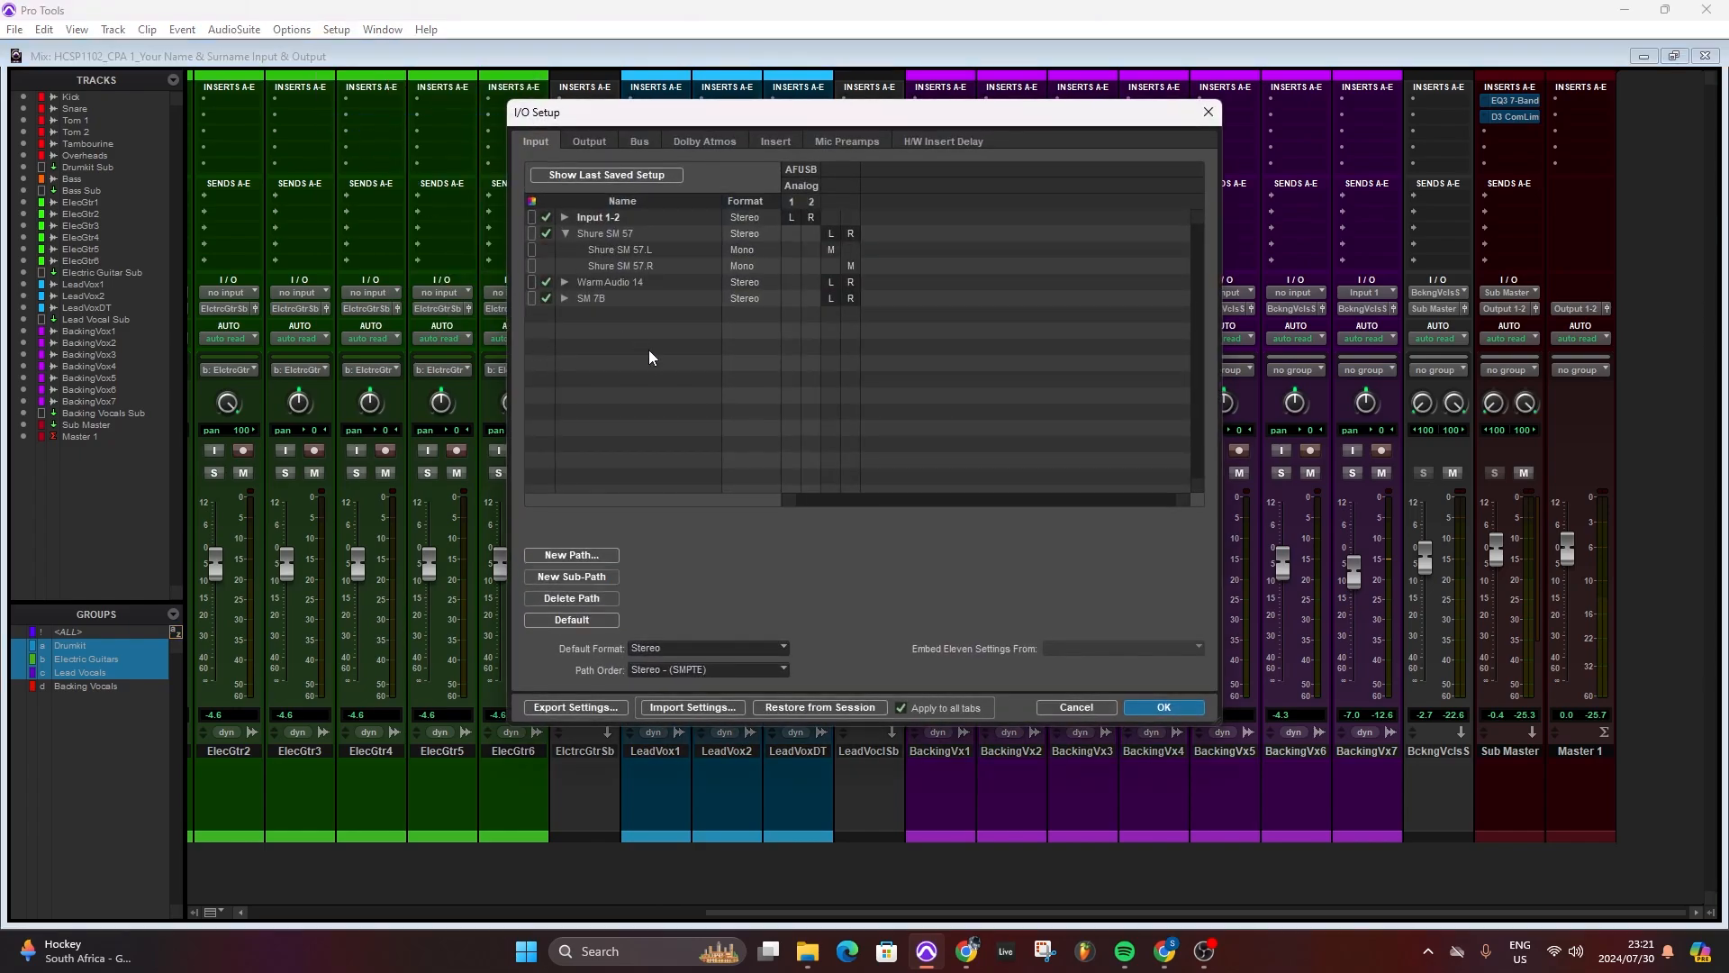
pyautogui.click(831, 236)
pyautogui.moveTo(861, 237); pyautogui.dragTo(813, 241)
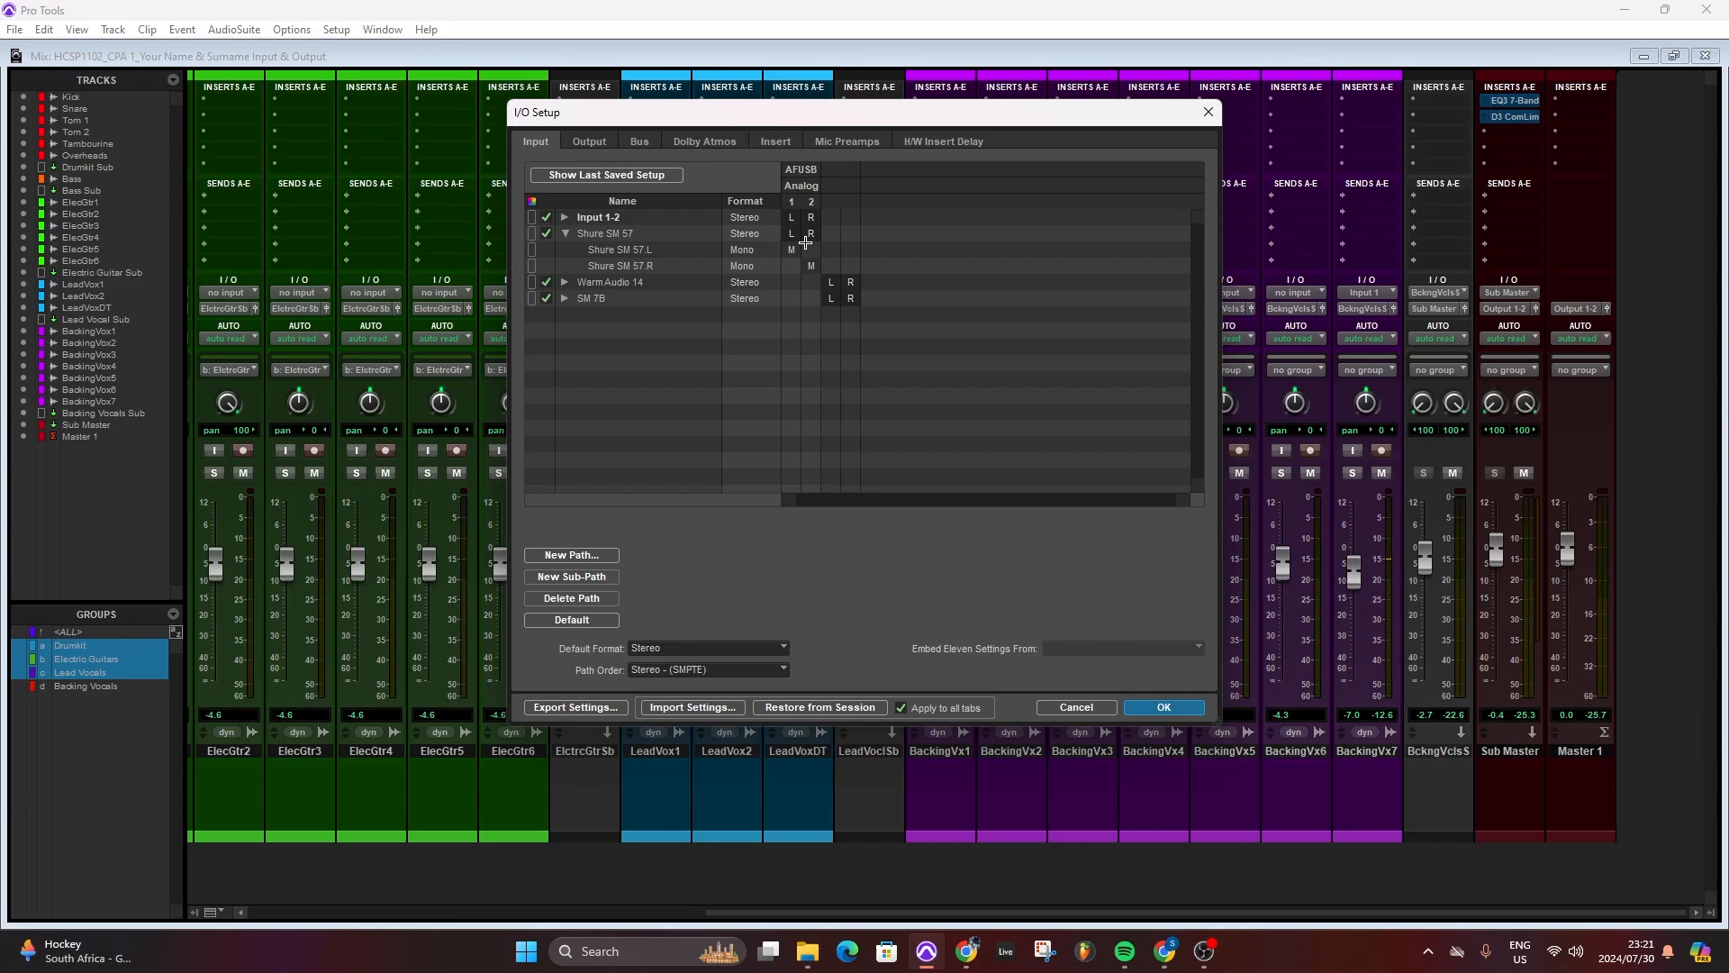
pyautogui.click(1180, 712)
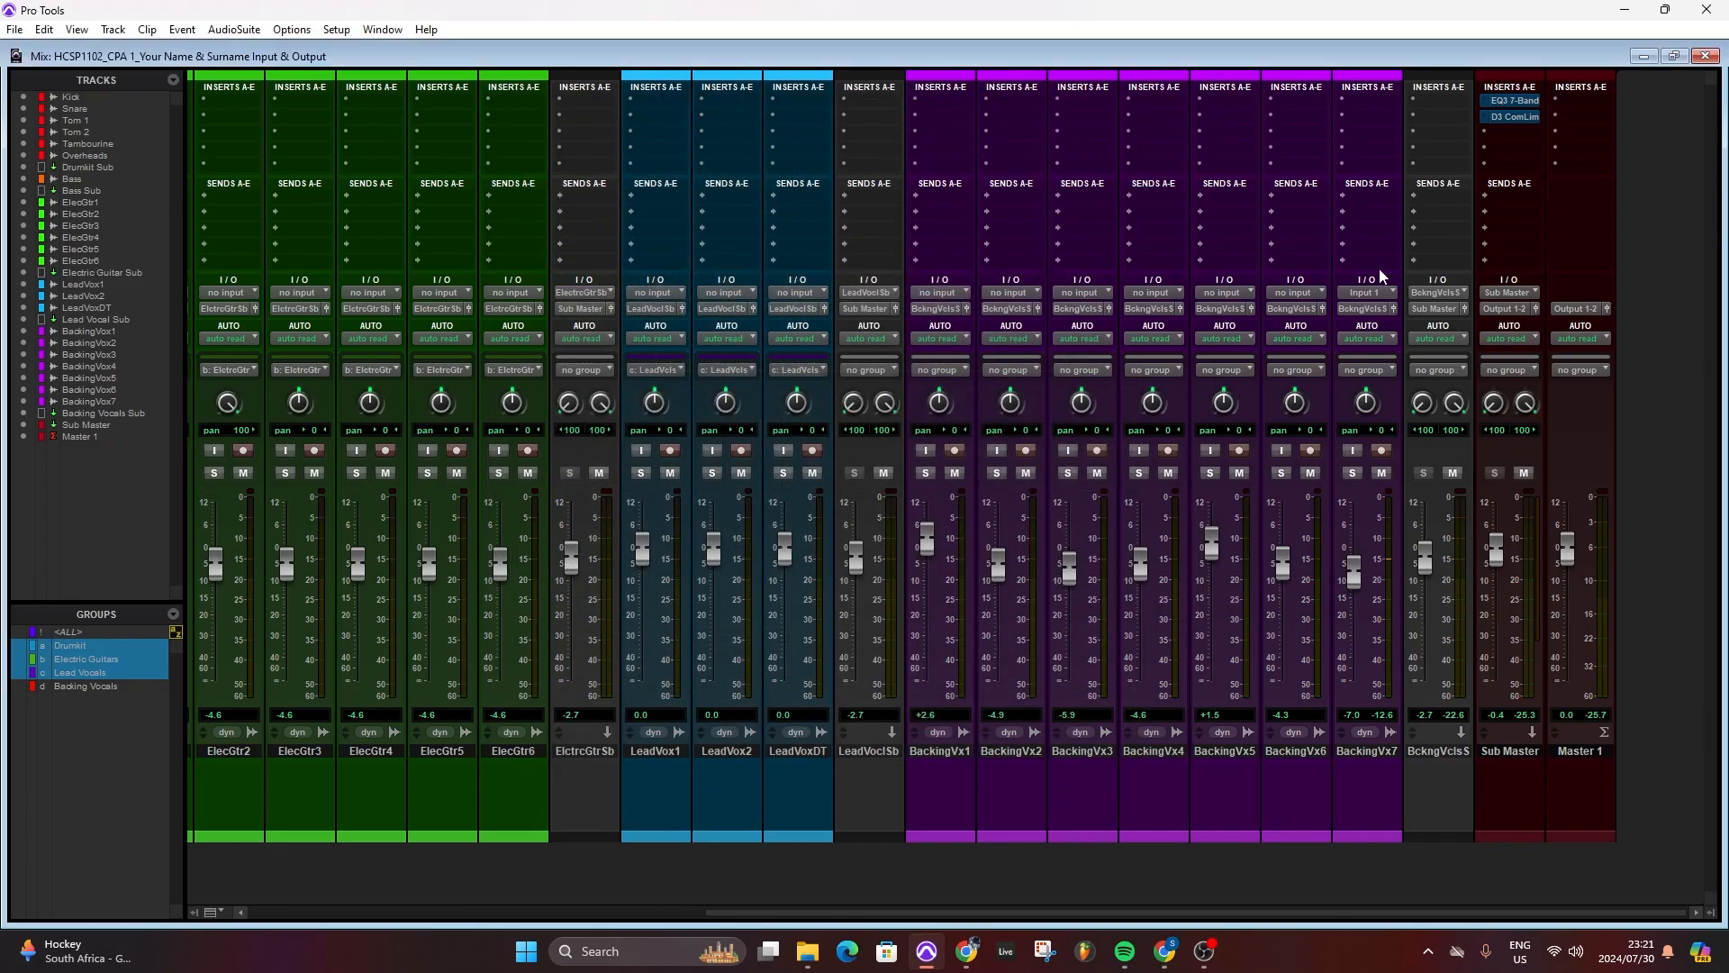
# - Check the availability of the Shure SM 57 sub-paths among BackingVx7's interface inputs
pyautogui.click(1364, 291)
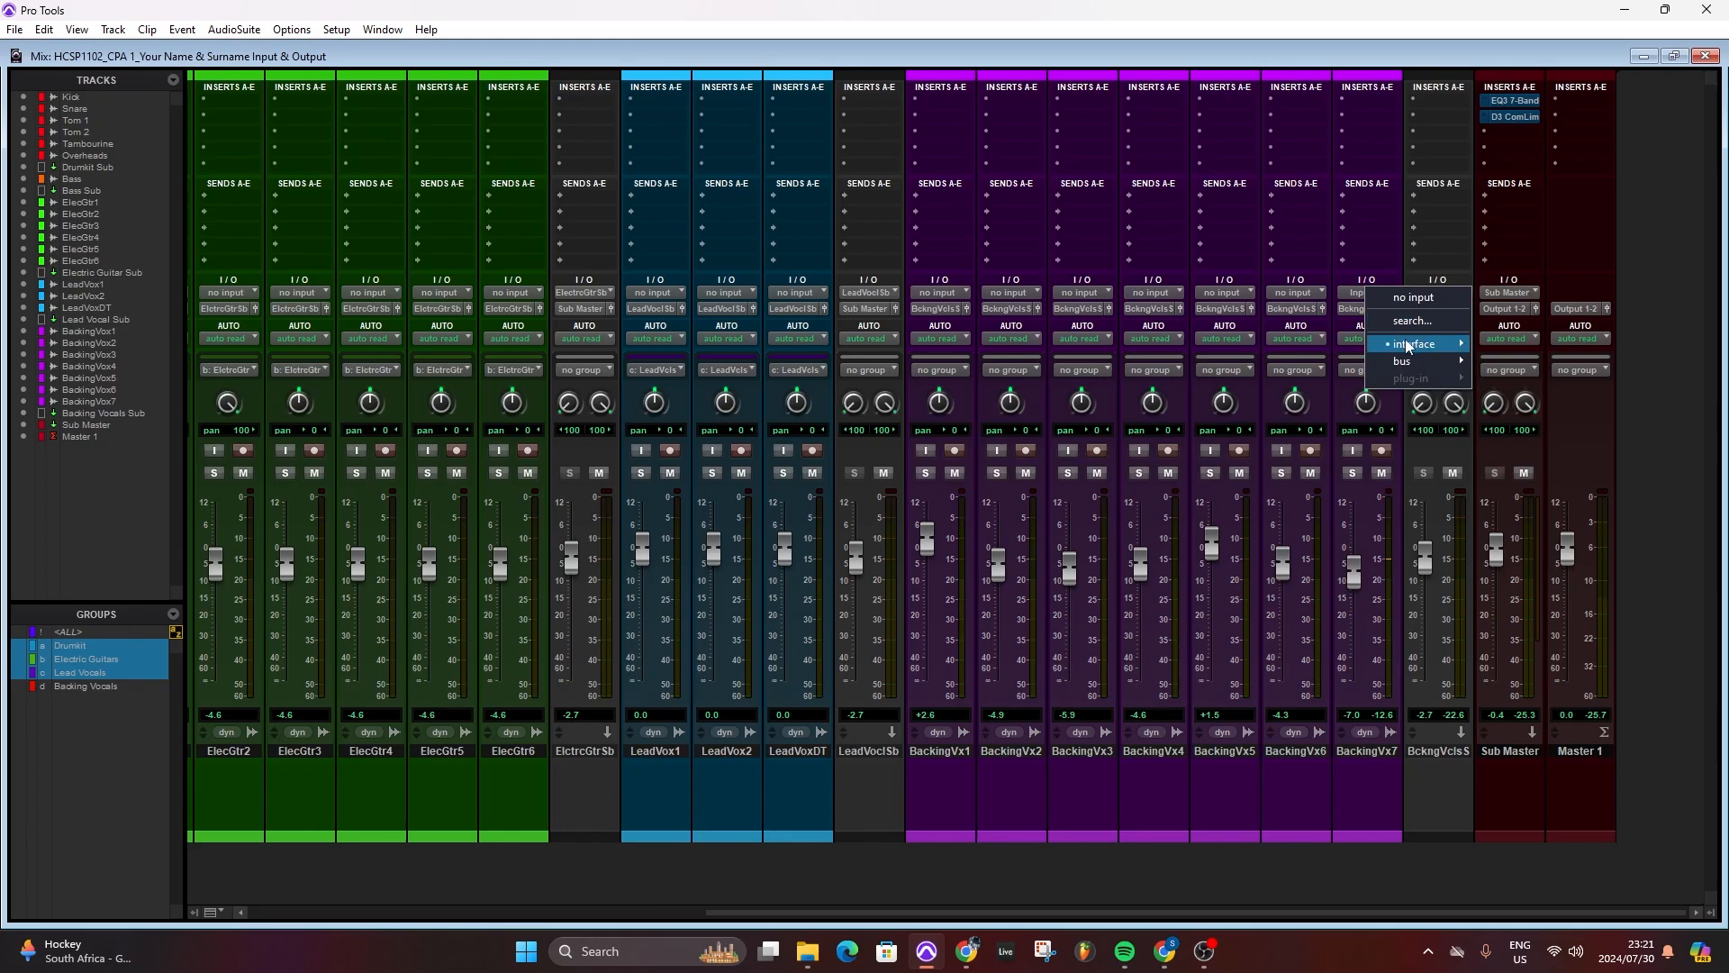
pyautogui.moveTo(1408, 346)
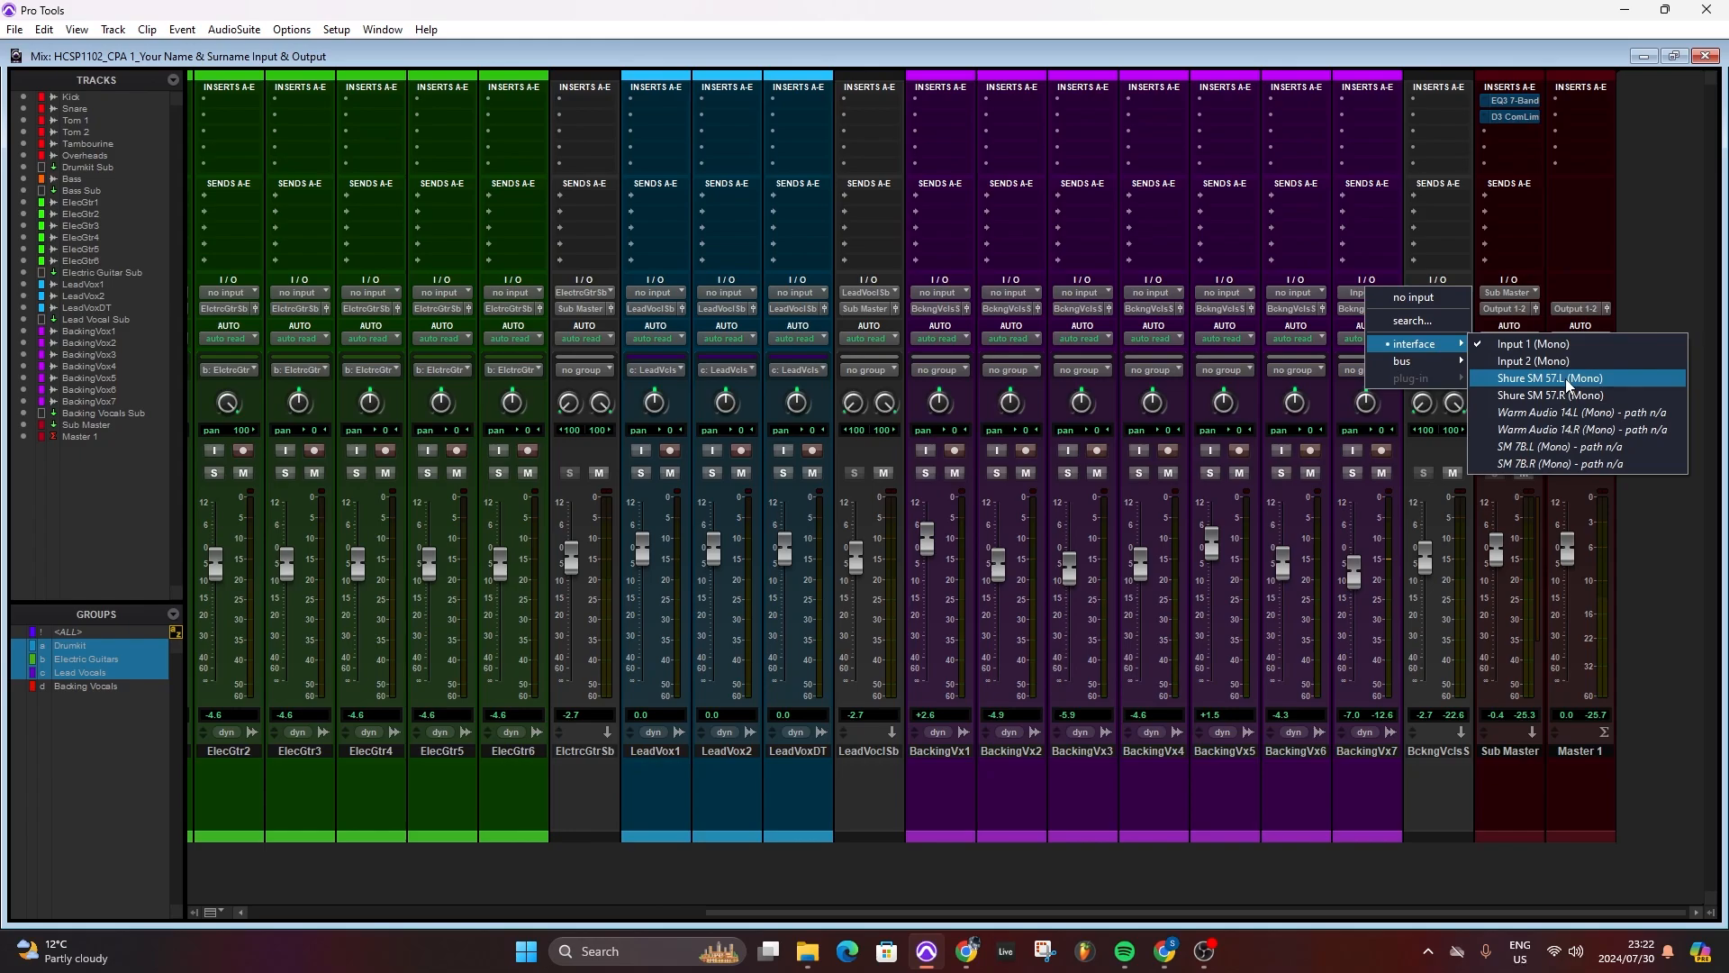
pyautogui.click(801, 57)
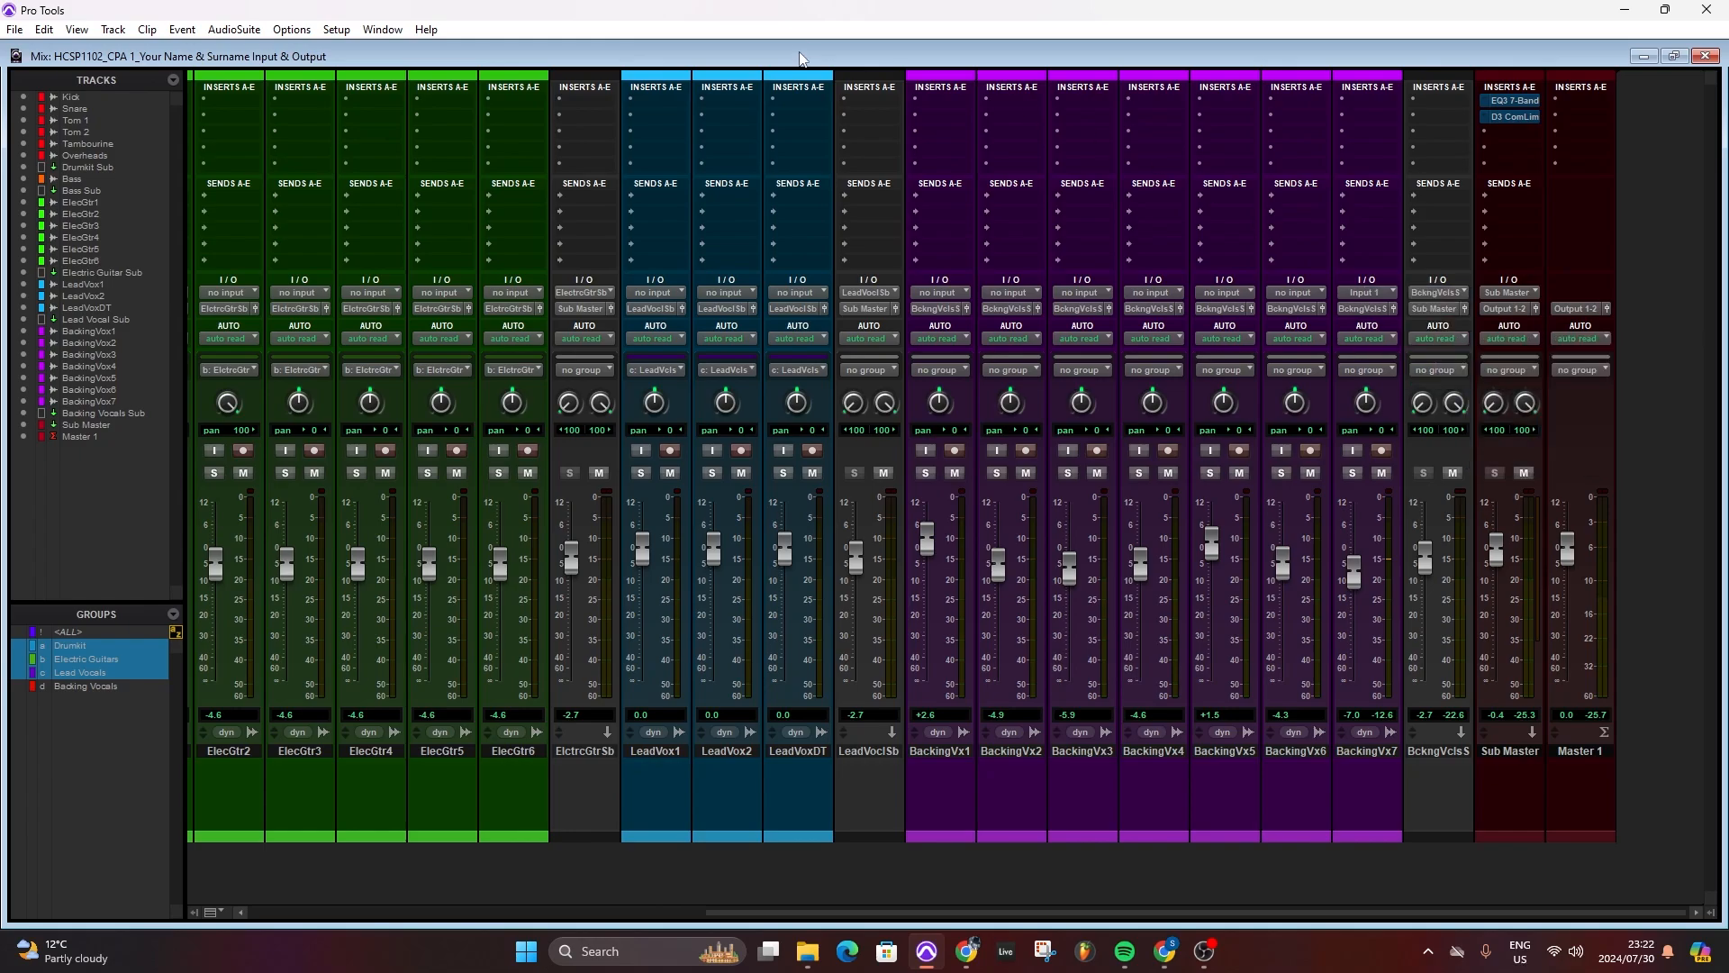
# - Delete the Shure SM 57 input path together with its L and R sub-paths in I/O Setup
pyautogui.click(337, 30)
pyautogui.click(349, 123)
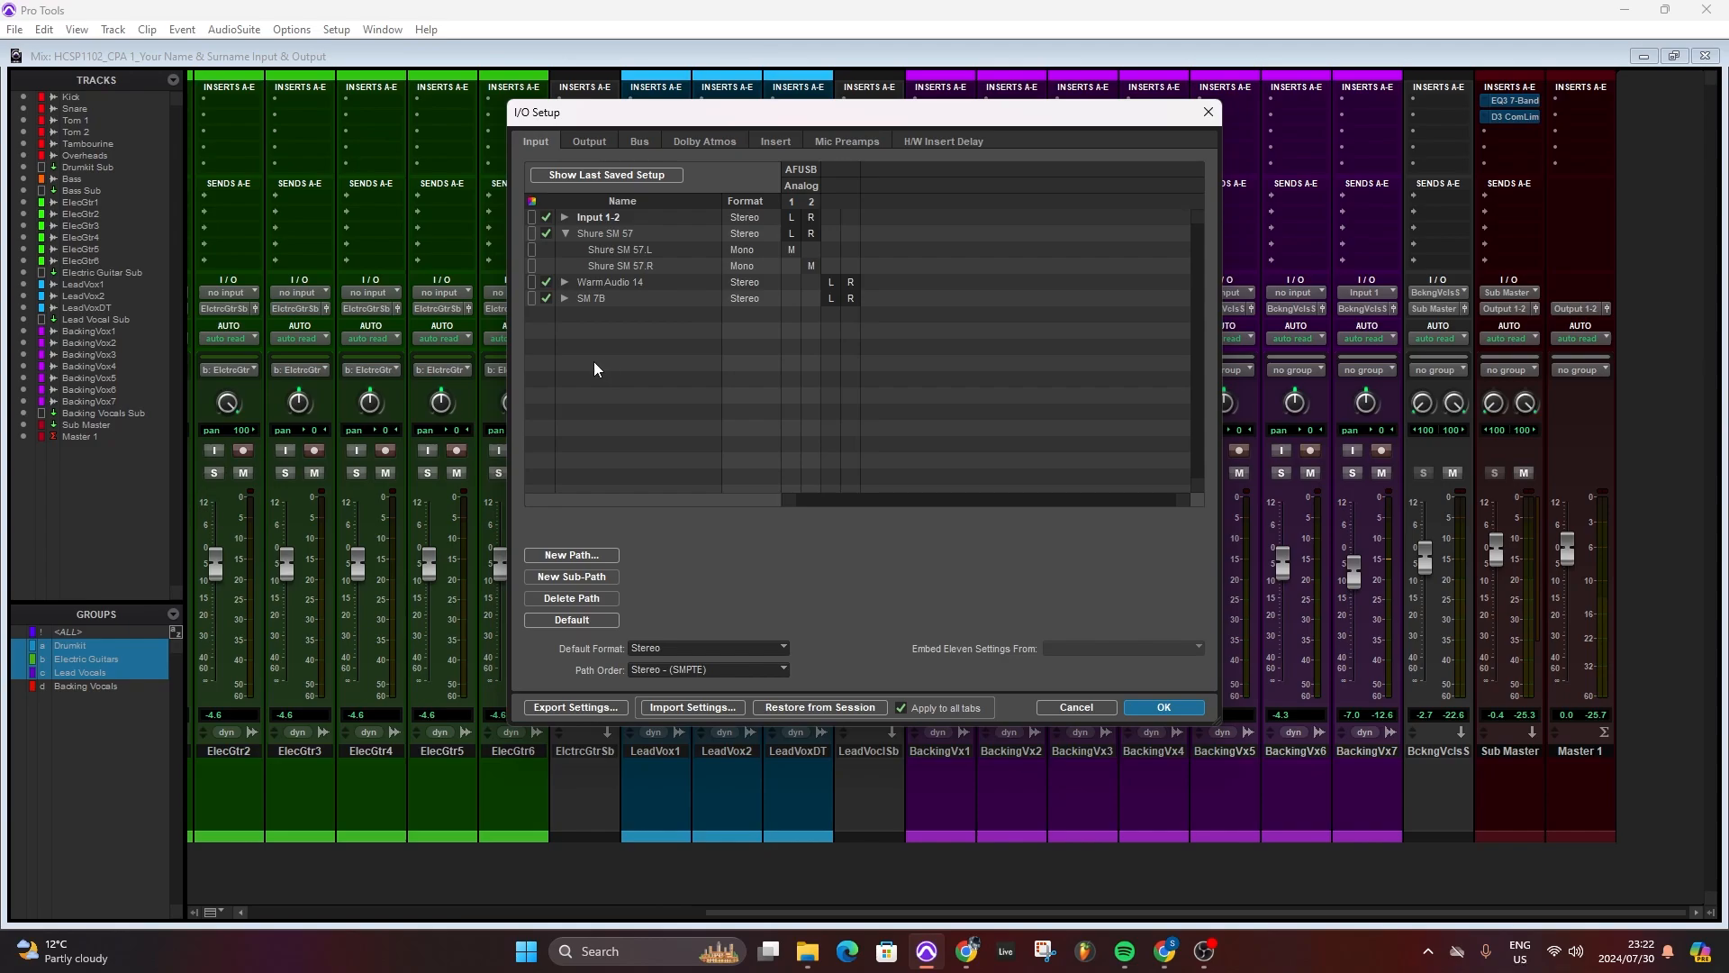
pyautogui.doubleClick(532, 236)
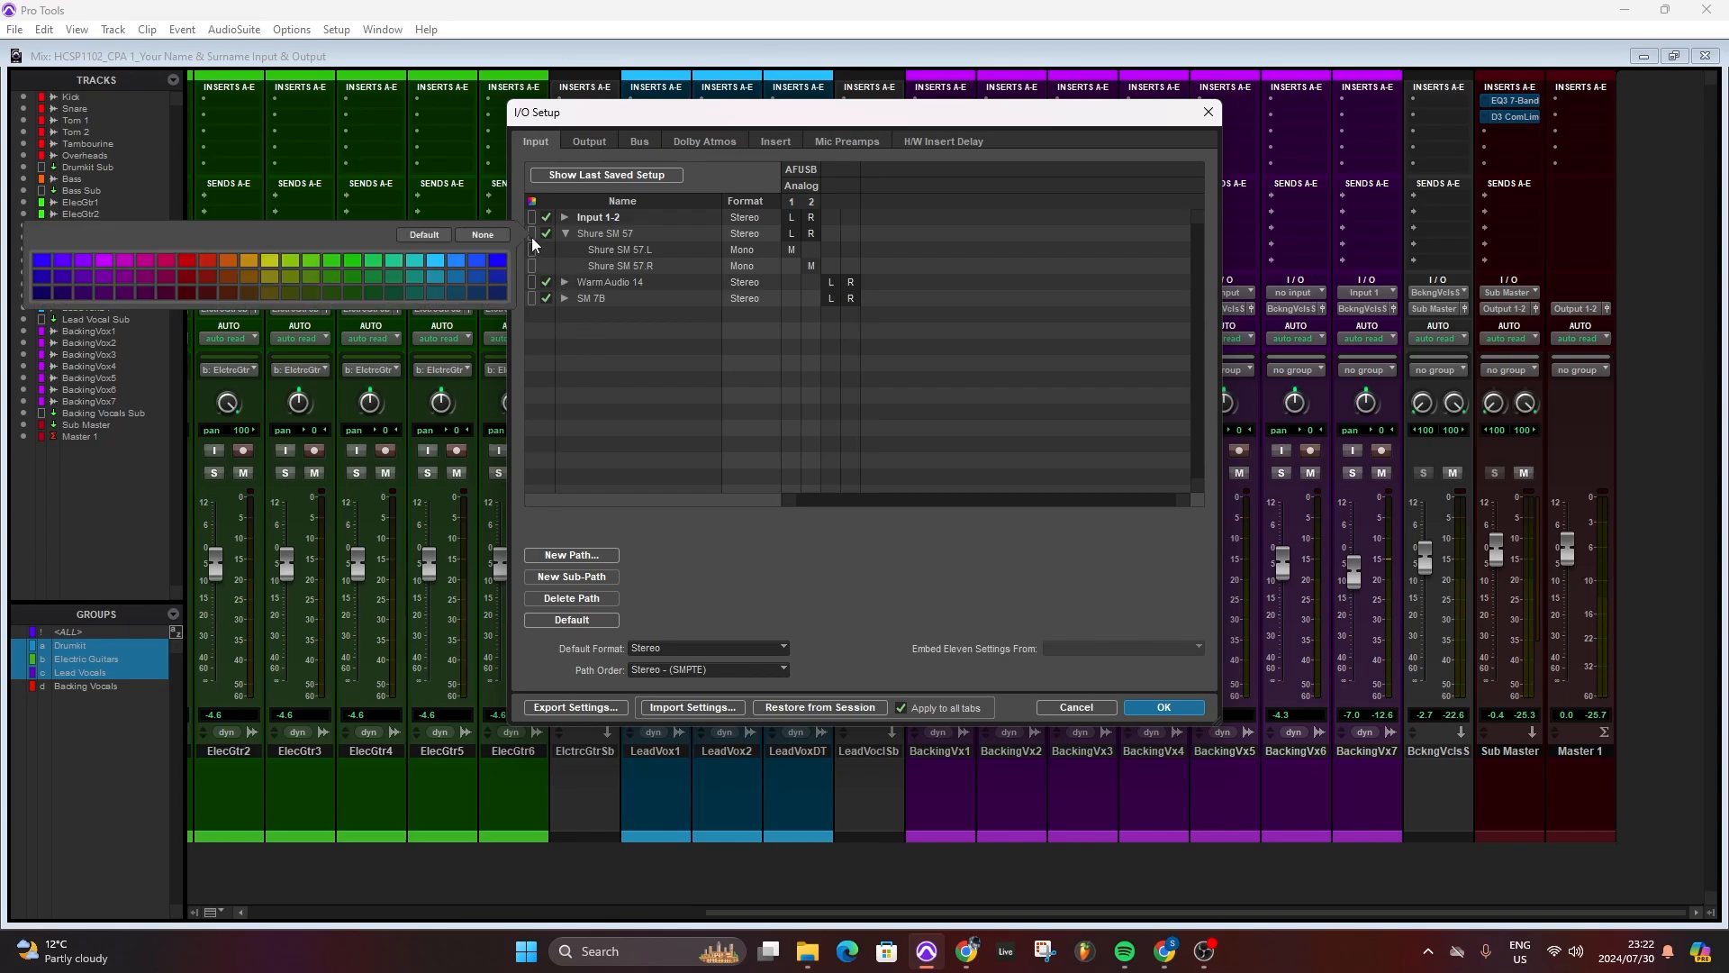
pyautogui.click(595, 235)
pyautogui.click(594, 235)
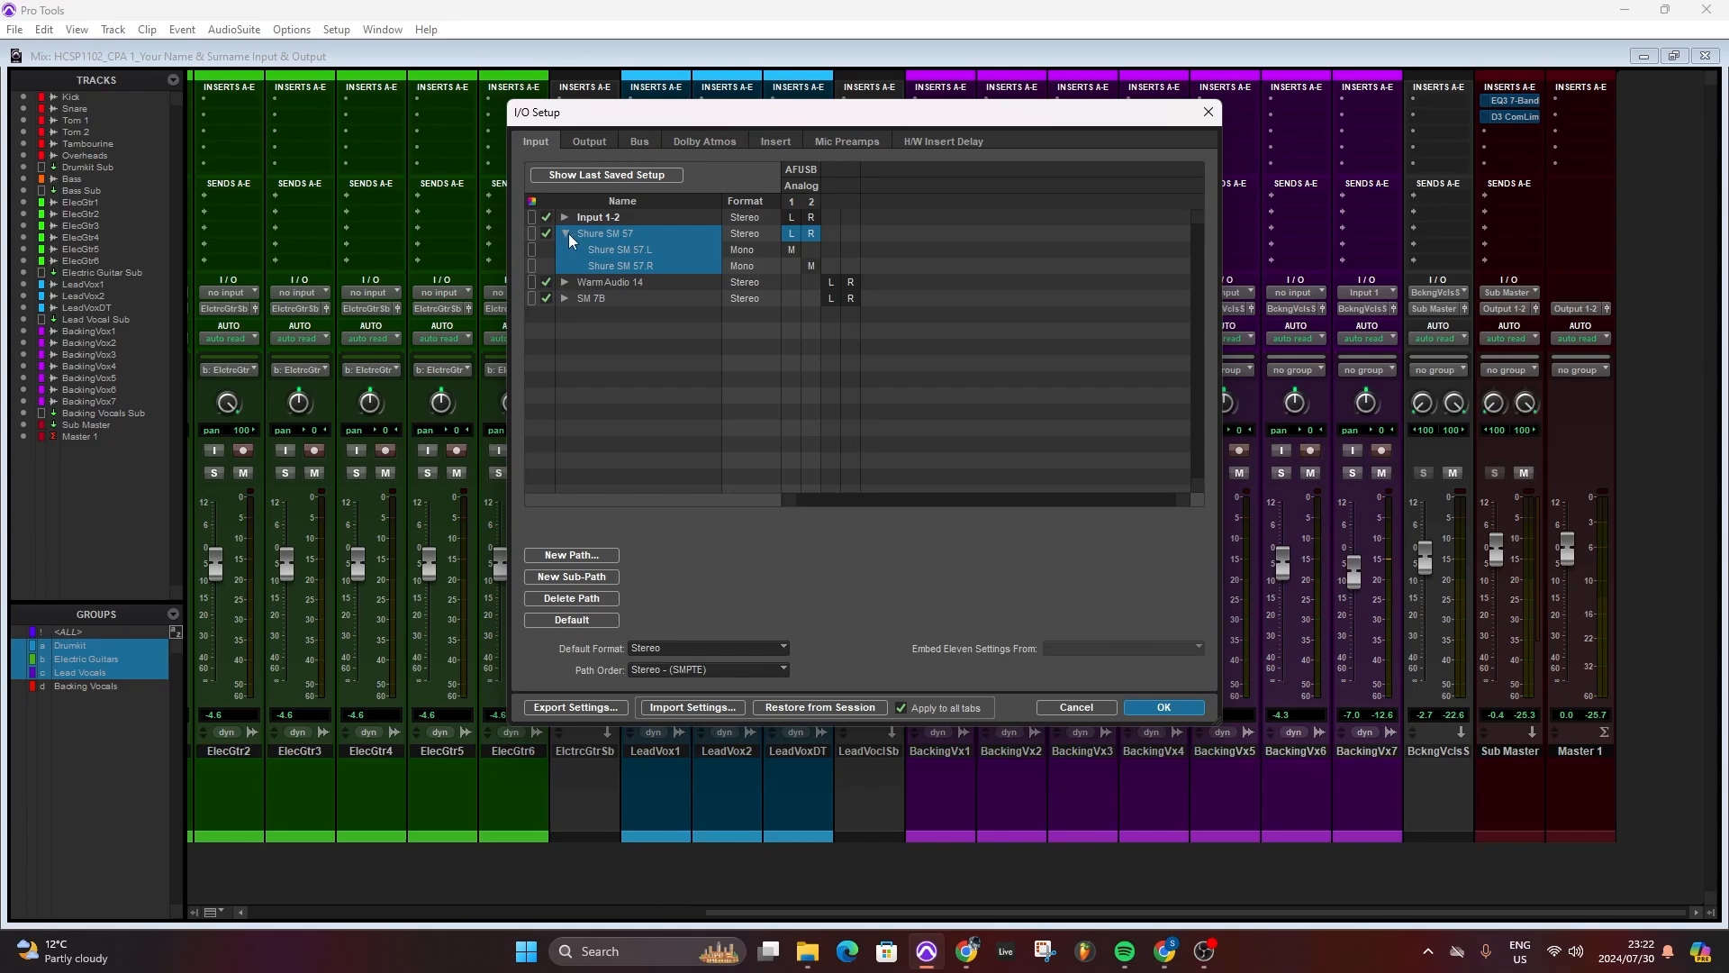
pyautogui.click(601, 388)
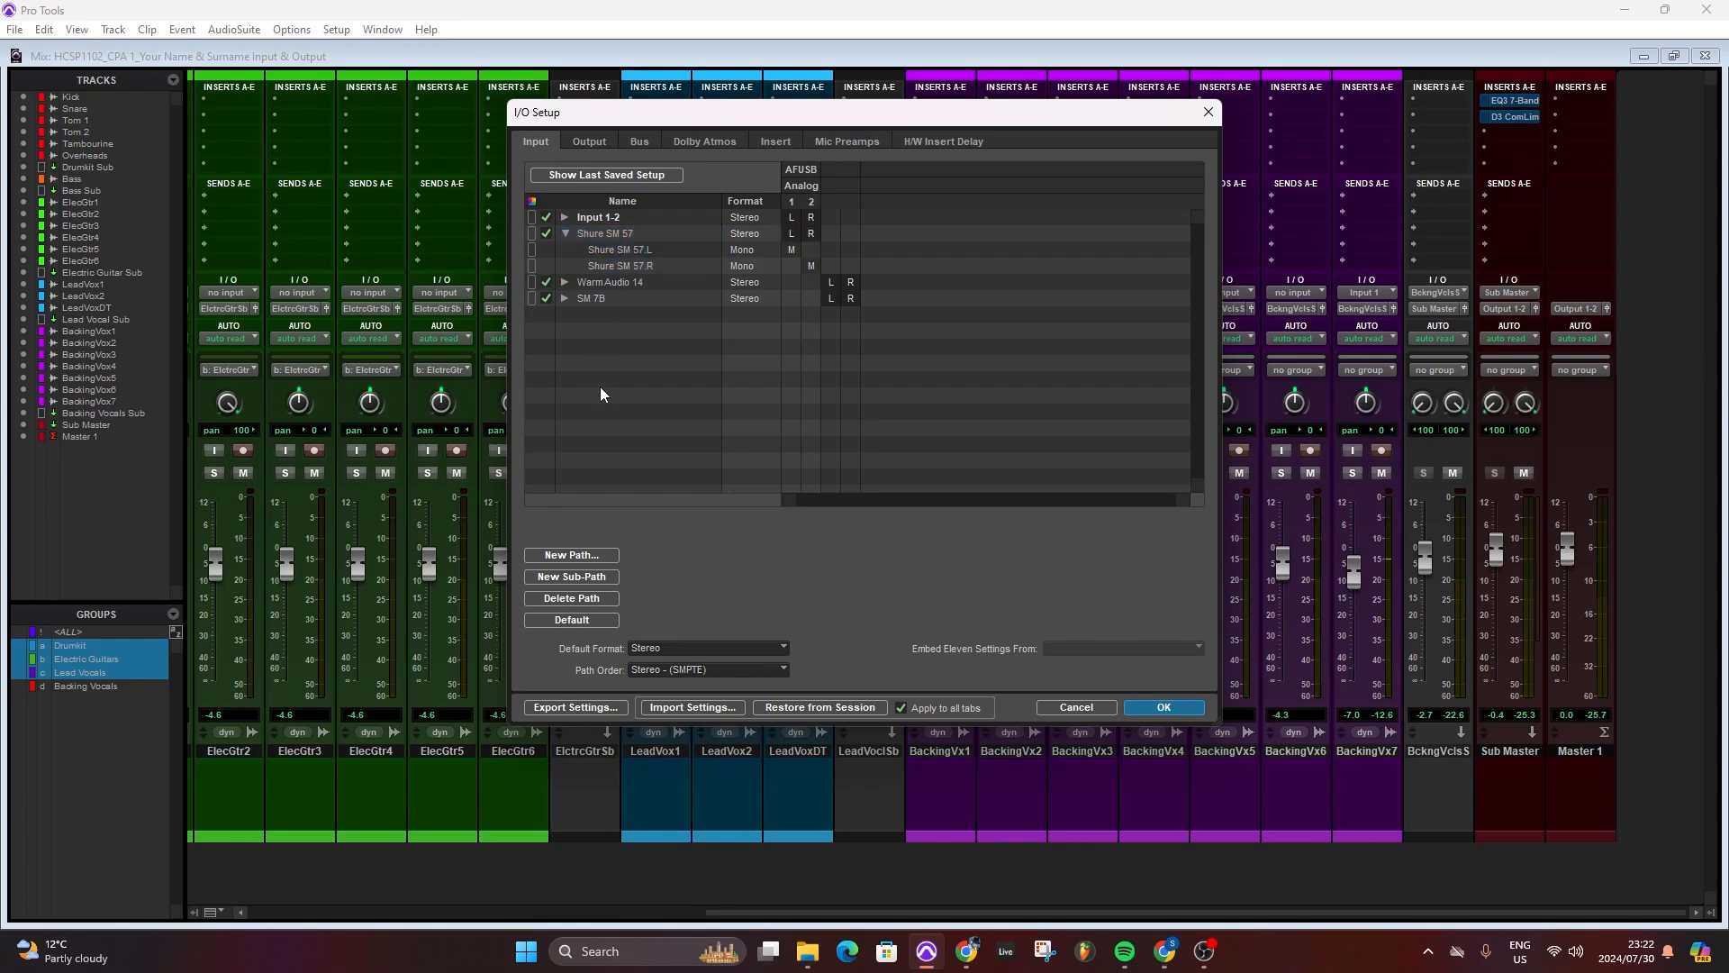
pyautogui.click(566, 233)
pyautogui.click(607, 234)
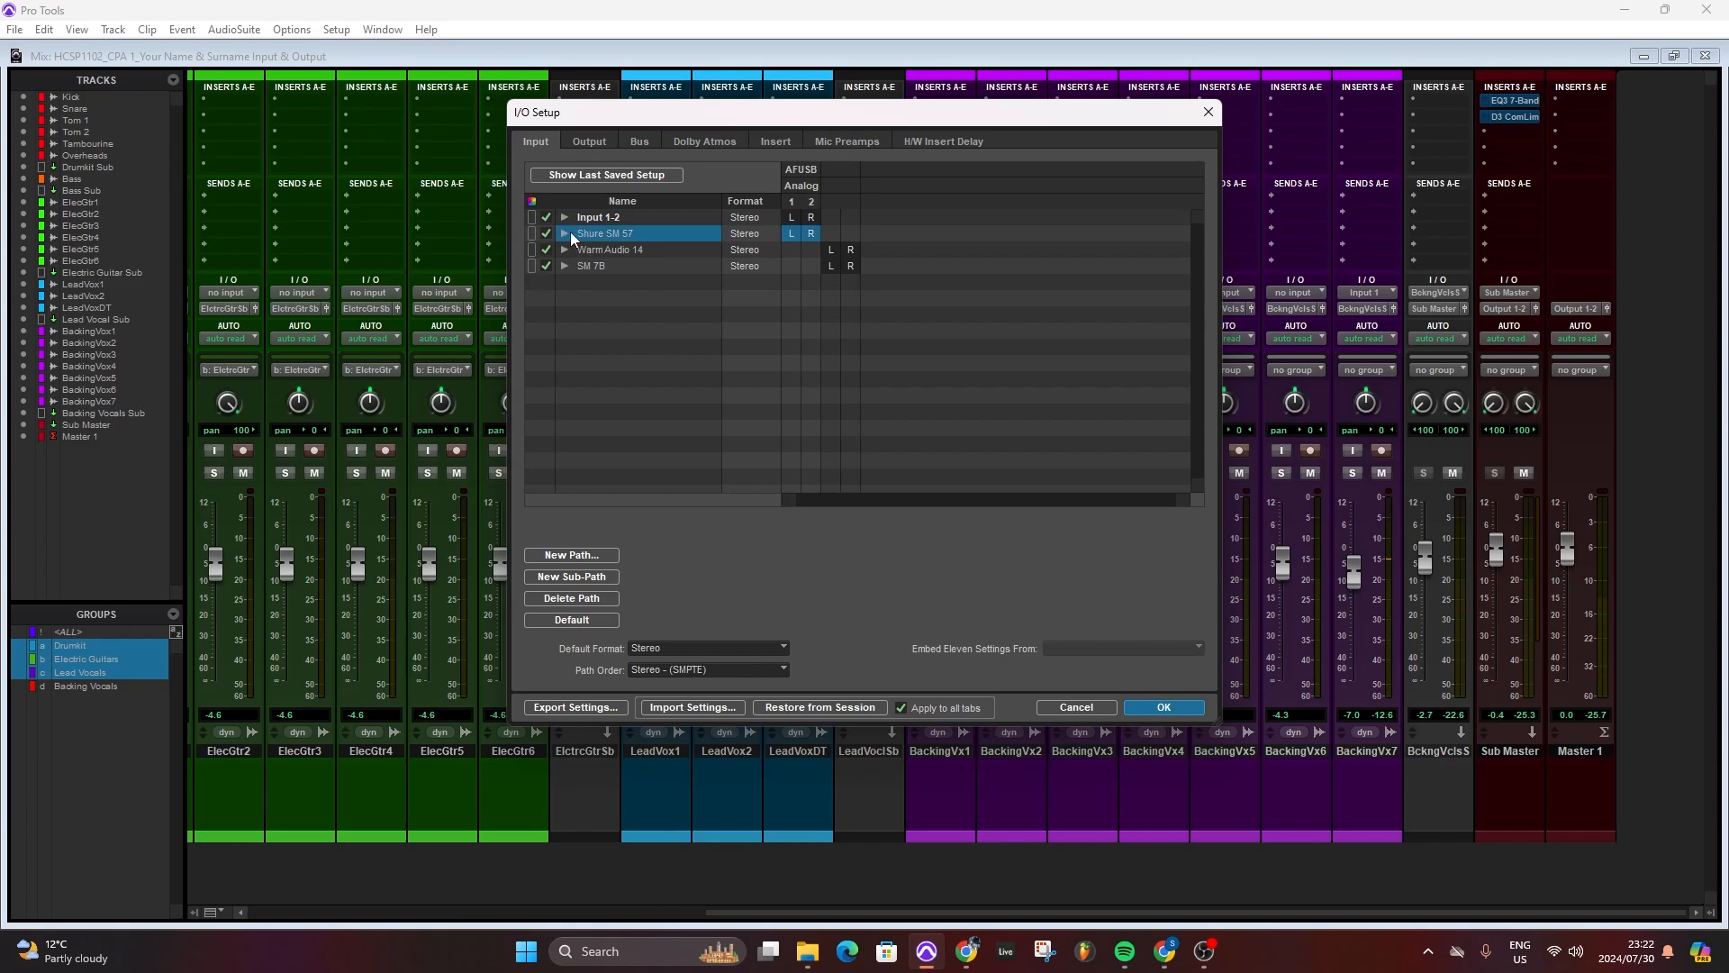
pyautogui.click(565, 234)
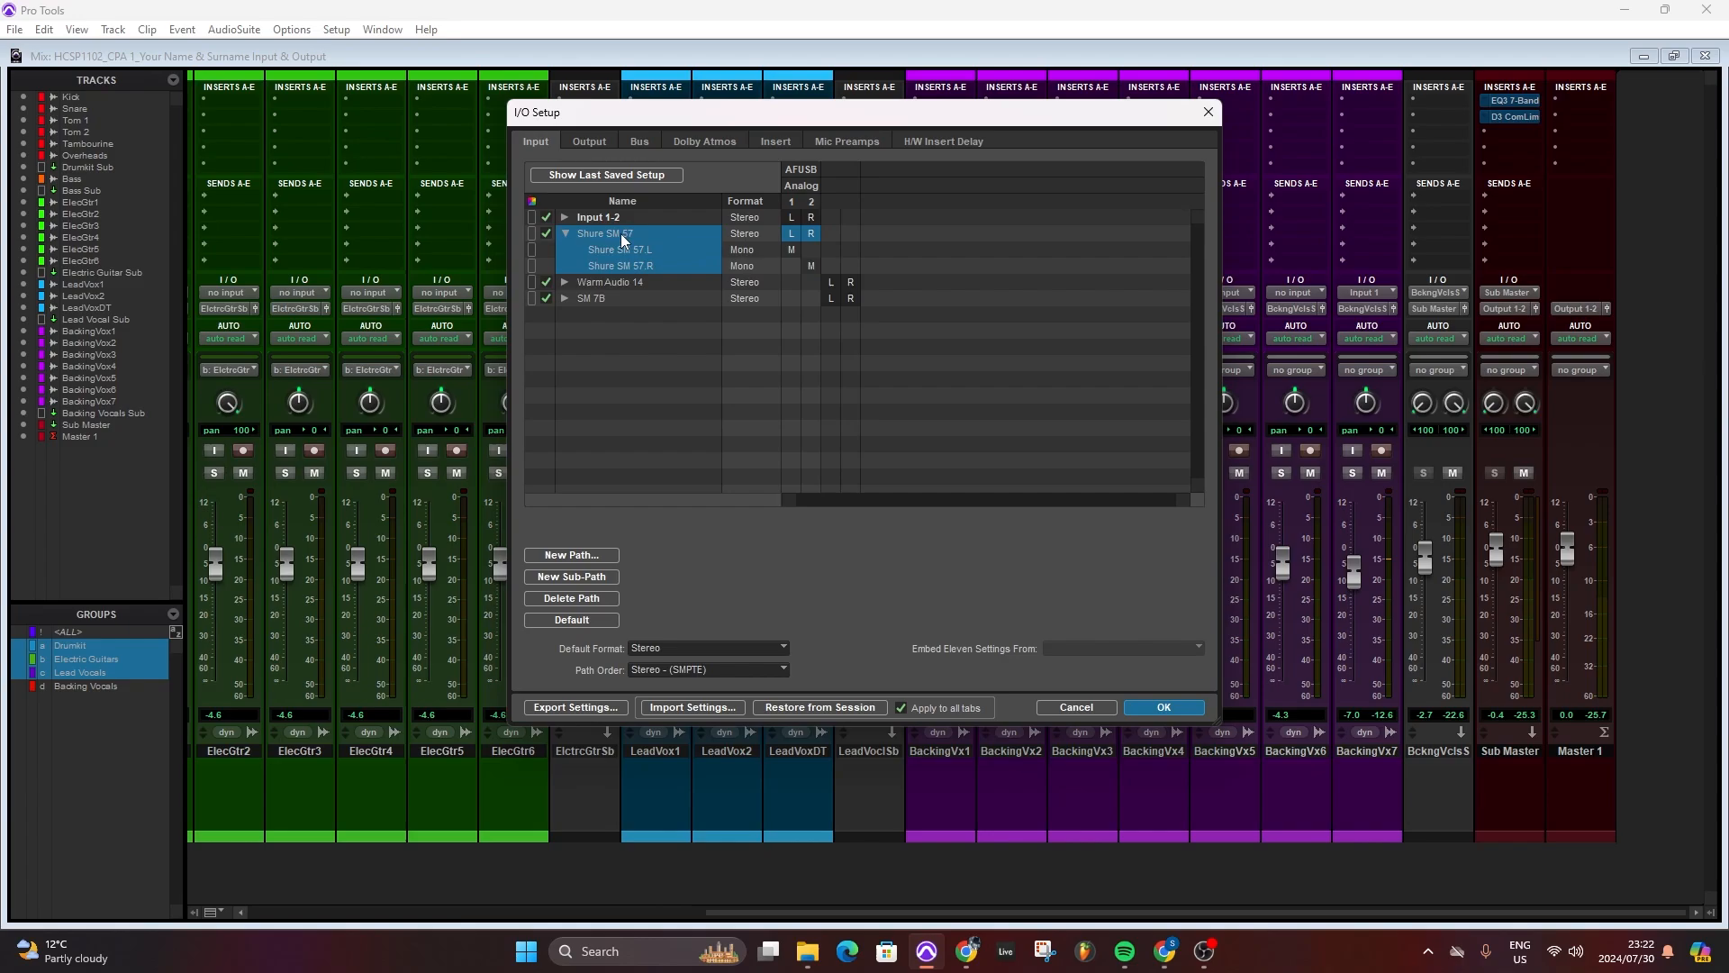
pyautogui.click(618, 283)
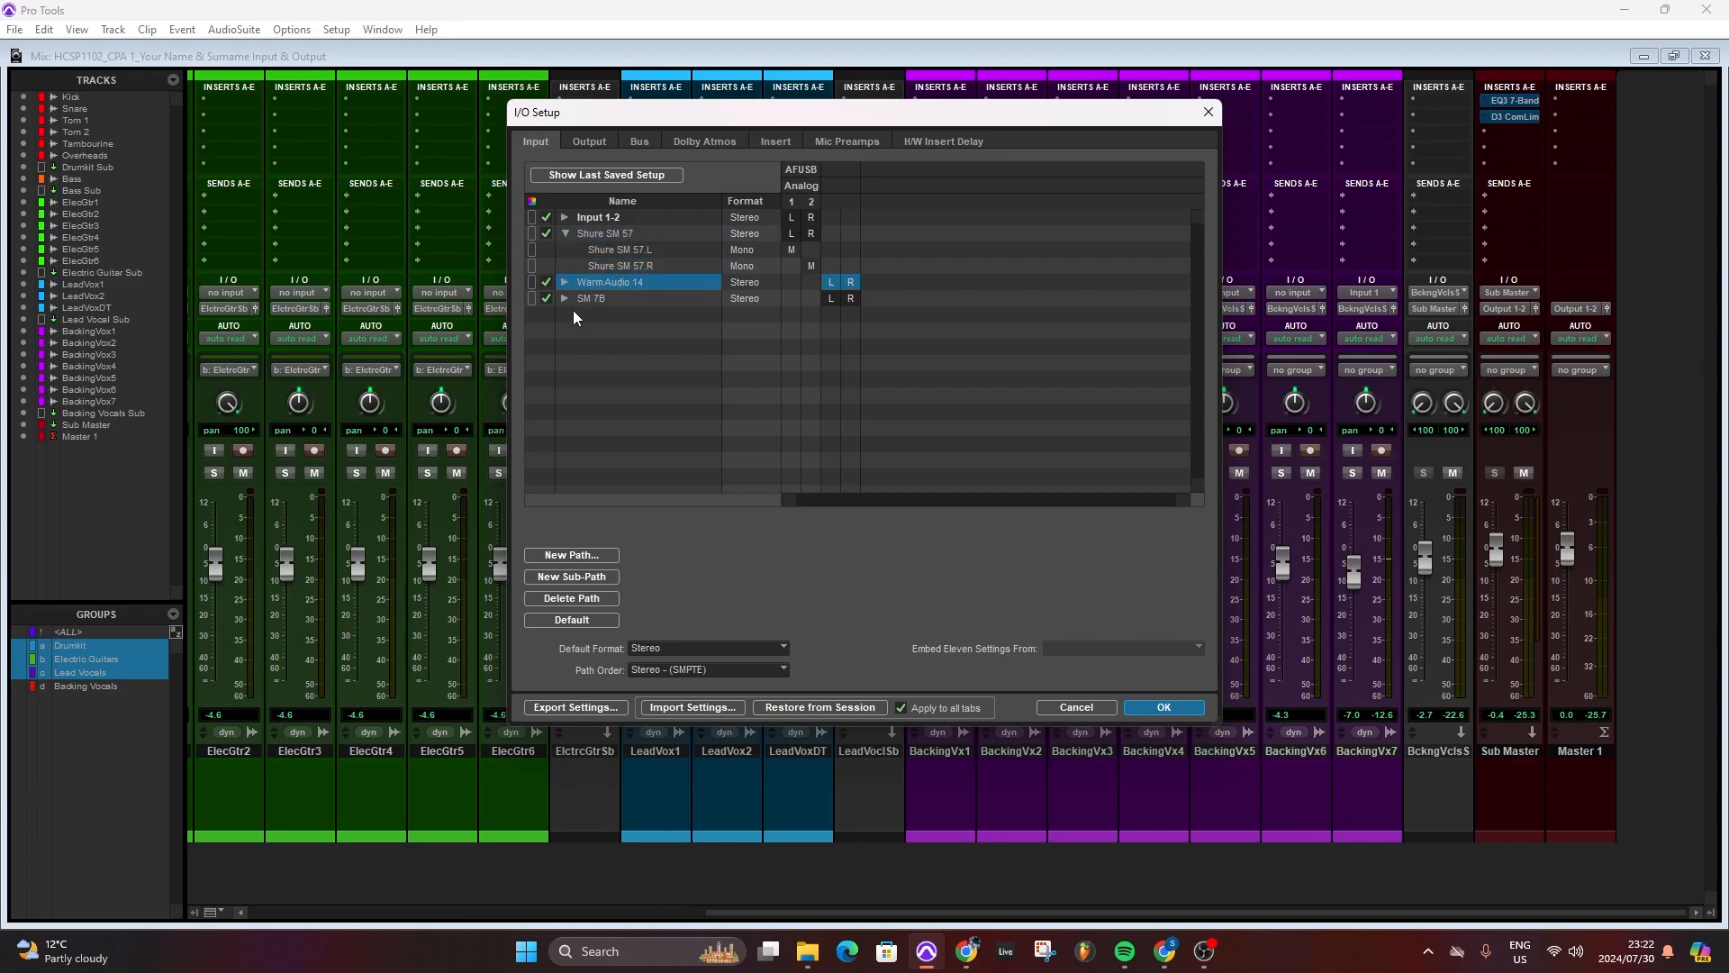
pyautogui.click(609, 231)
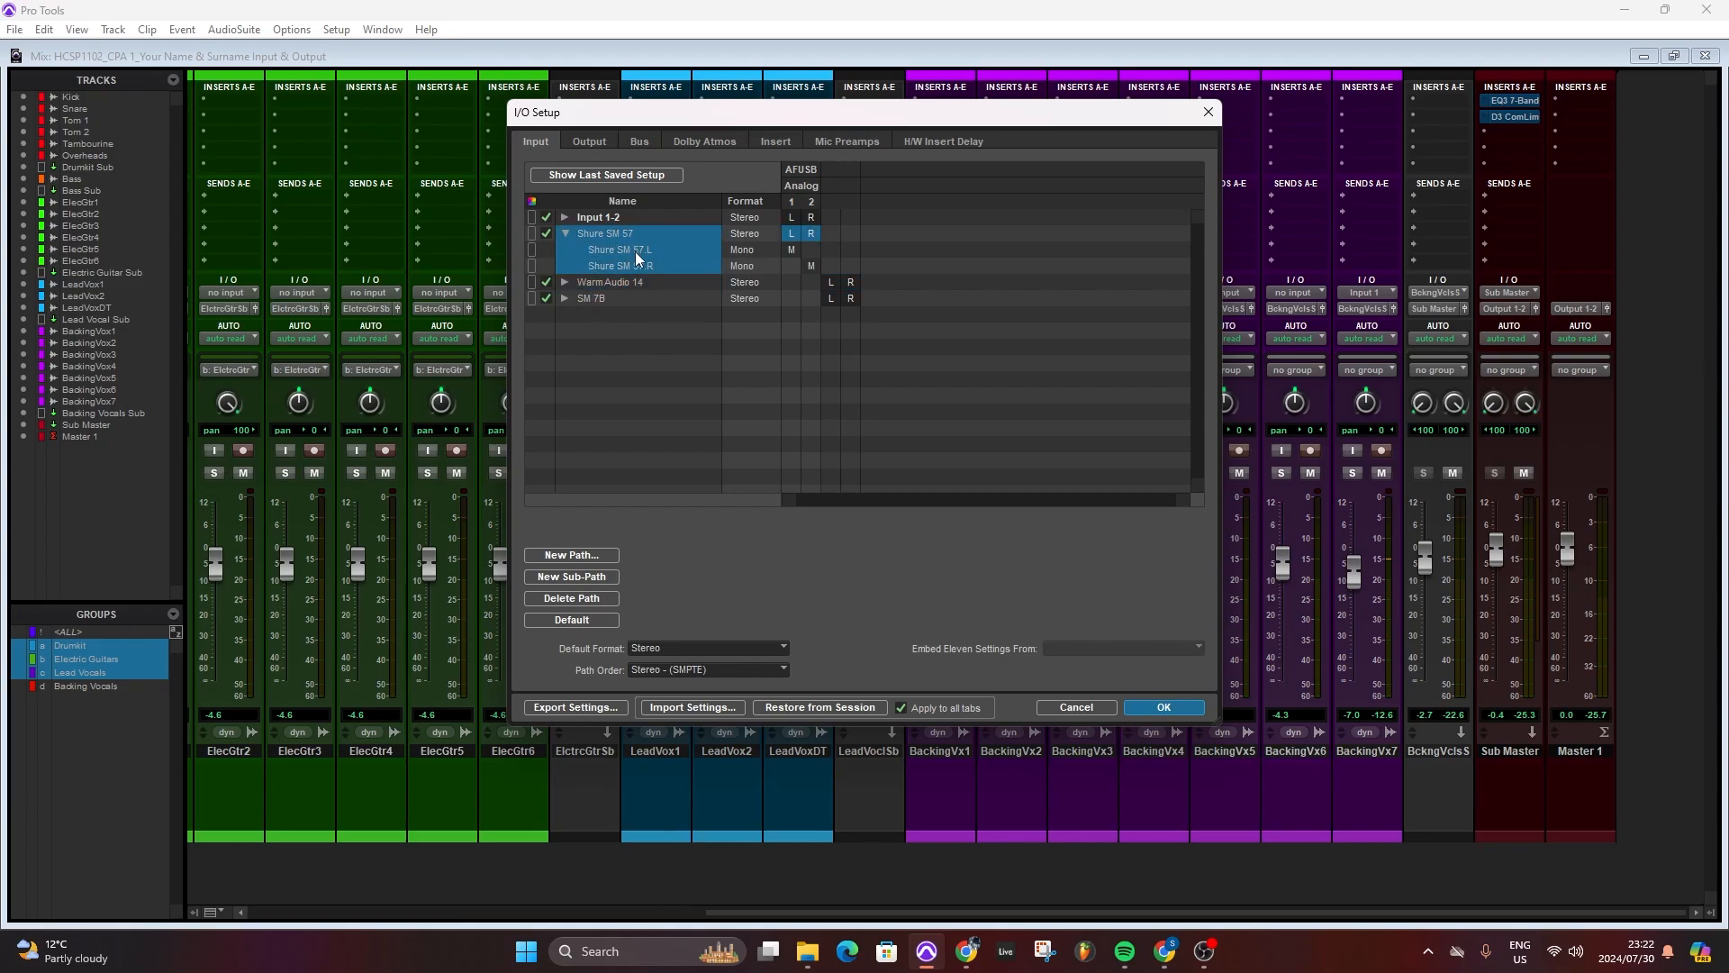
pyautogui.click(580, 596)
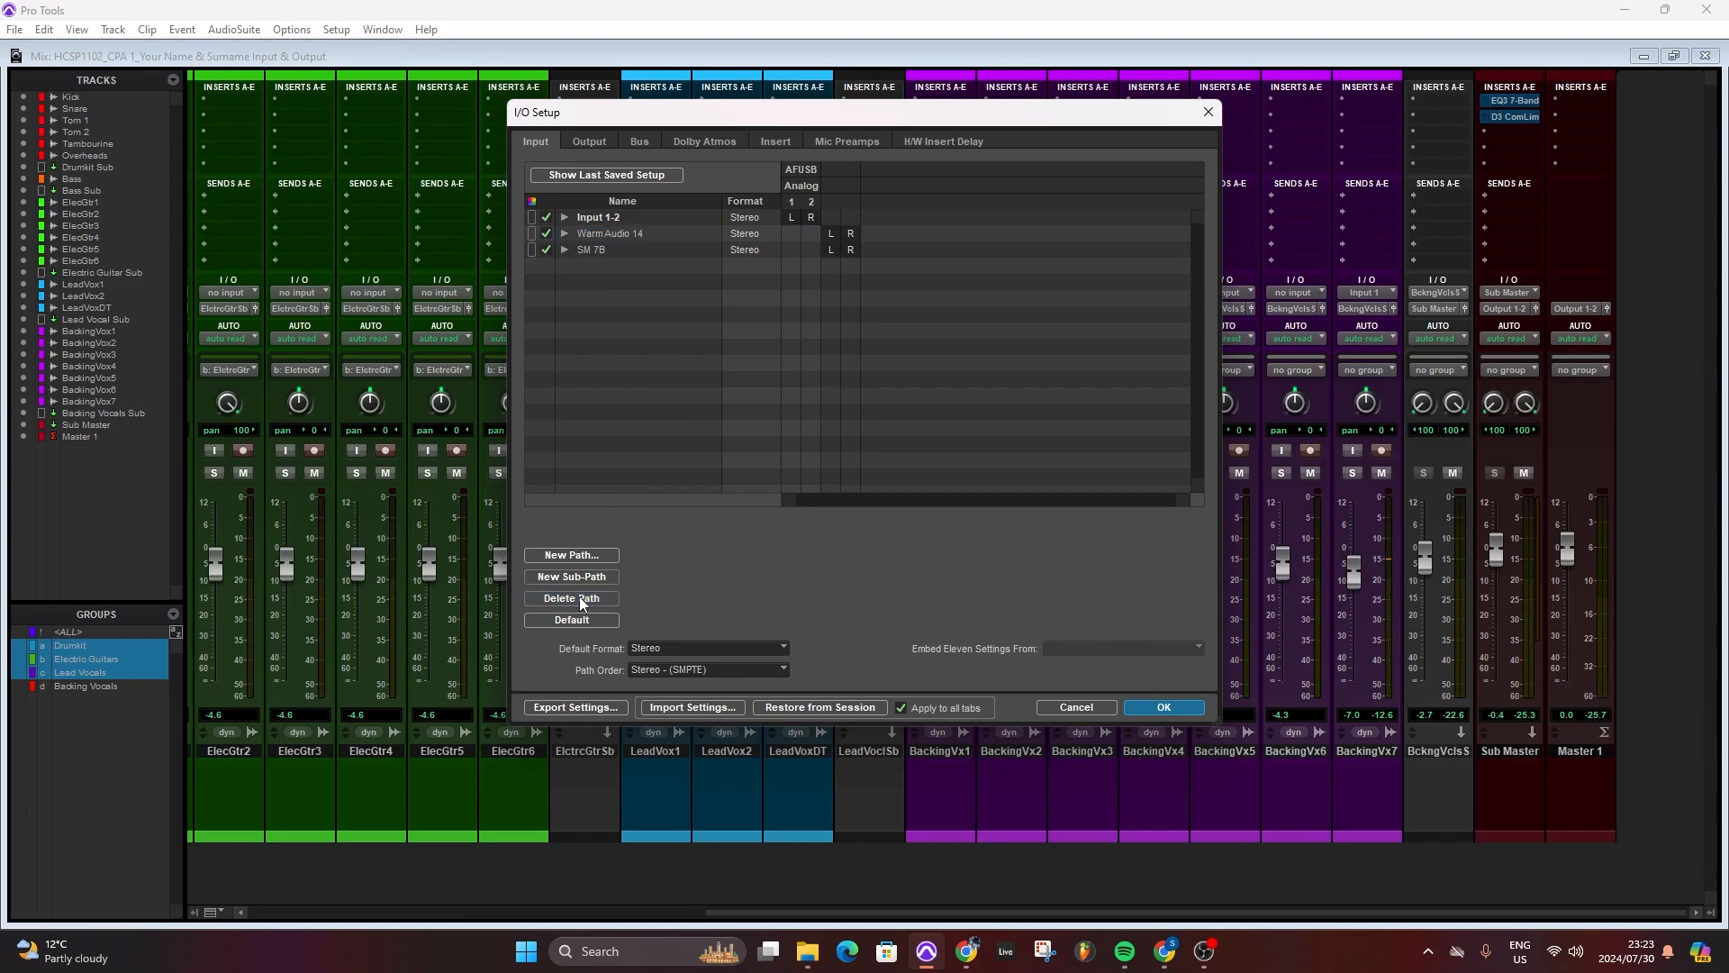
# - Delete the Warm Audio 14 input path and apply the I/O setup
pyautogui.click(612, 234)
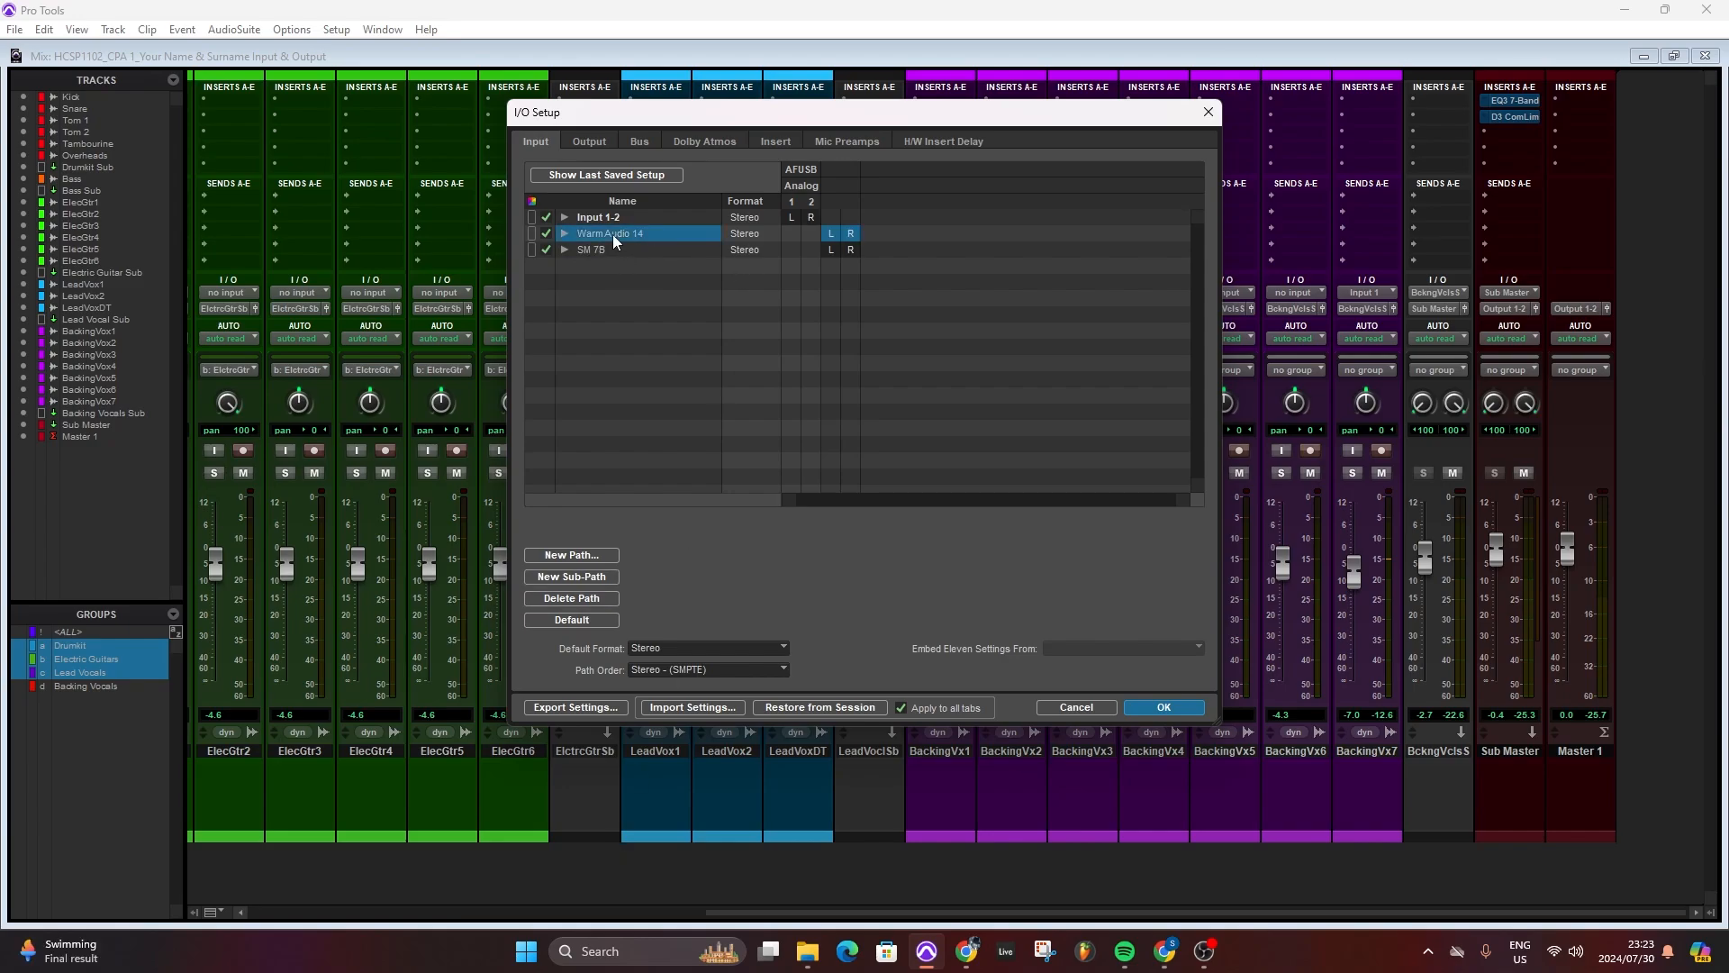
pyautogui.click(570, 598)
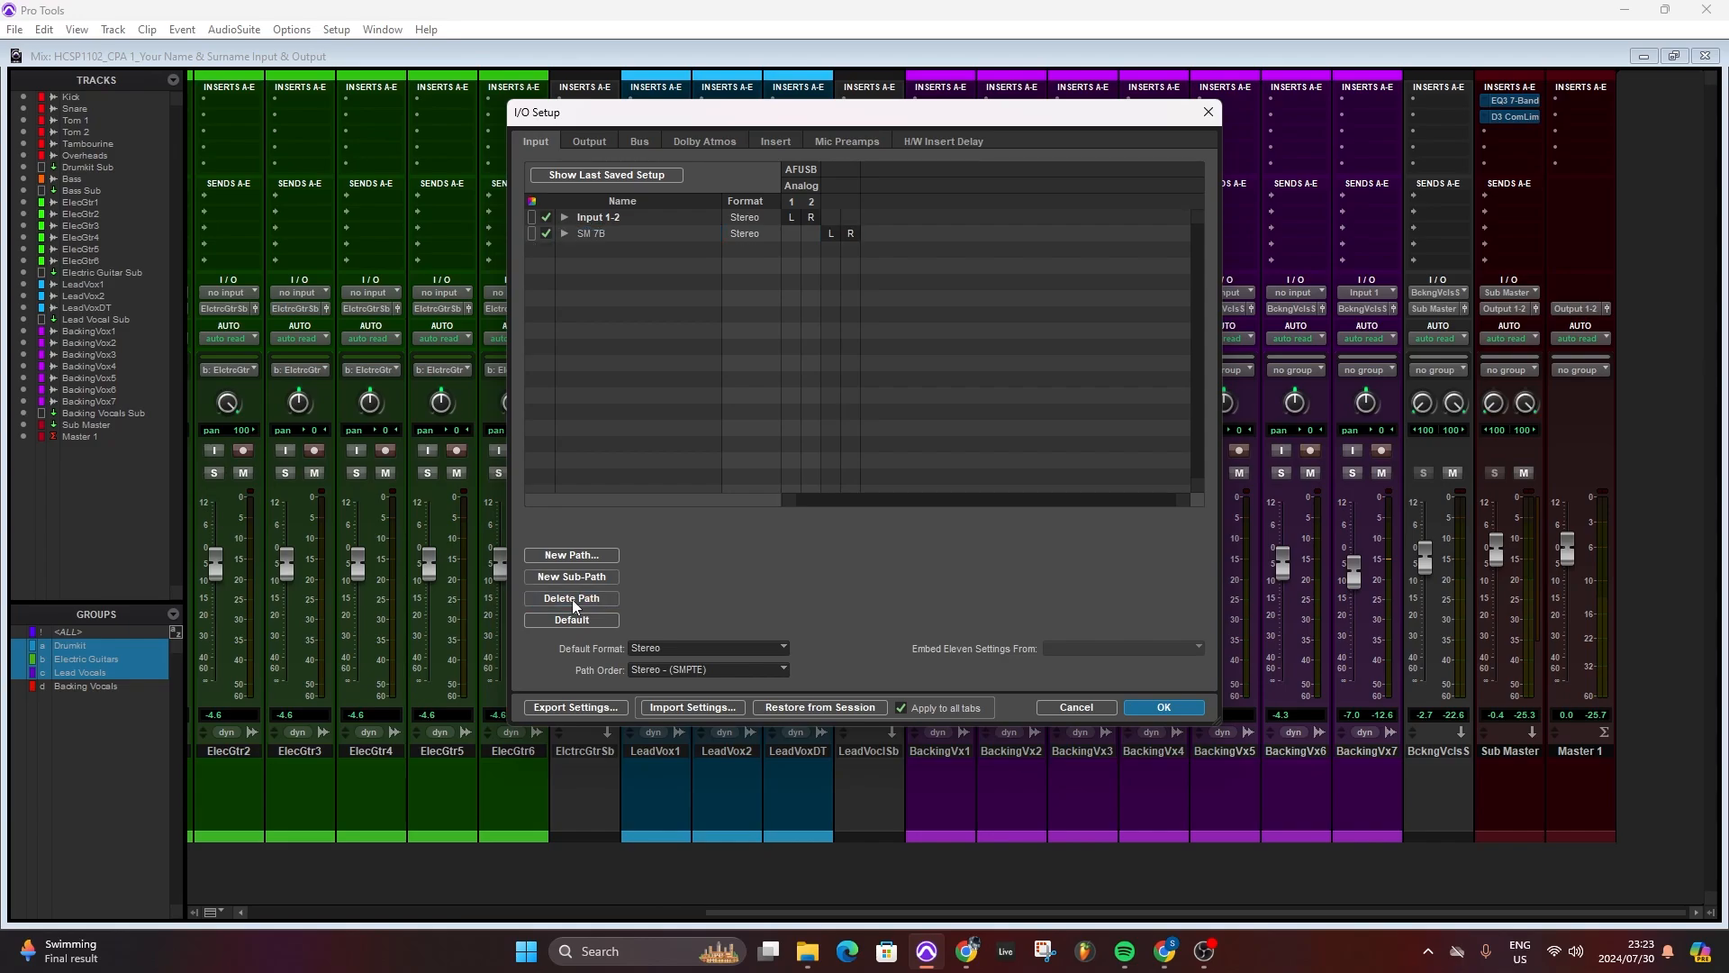
pyautogui.click(1163, 709)
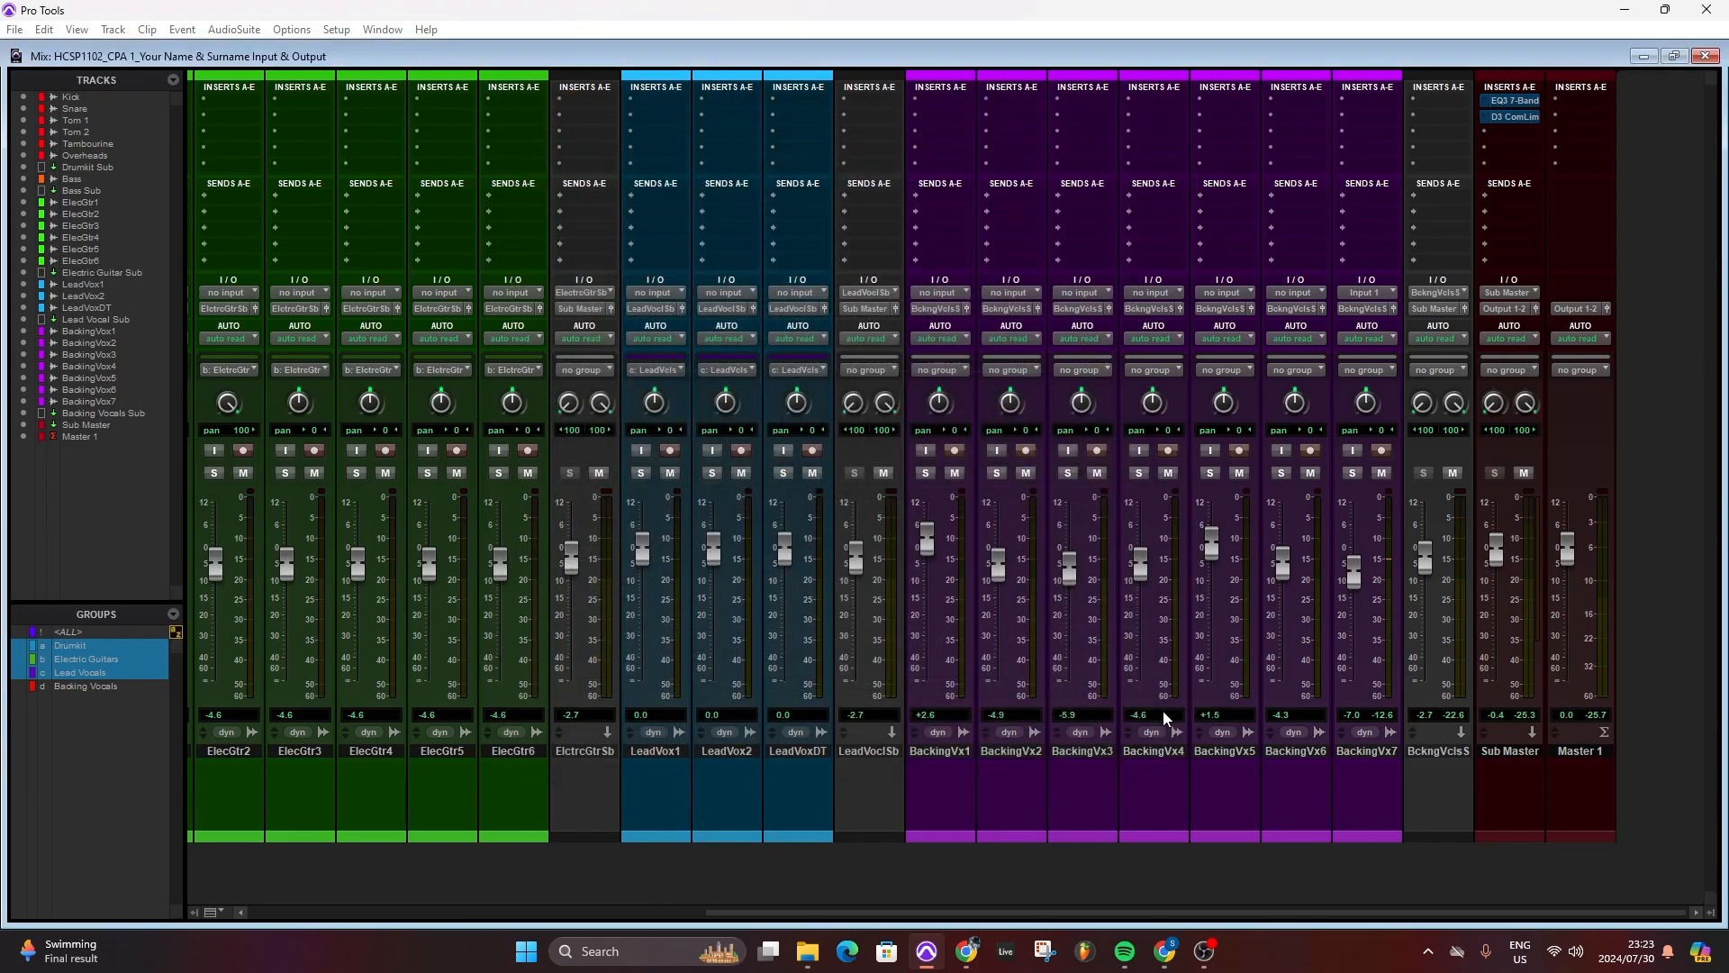
# - Inspect the remaining interface inputs offered for the BackingVx7 track without selecting one
pyautogui.click(1369, 294)
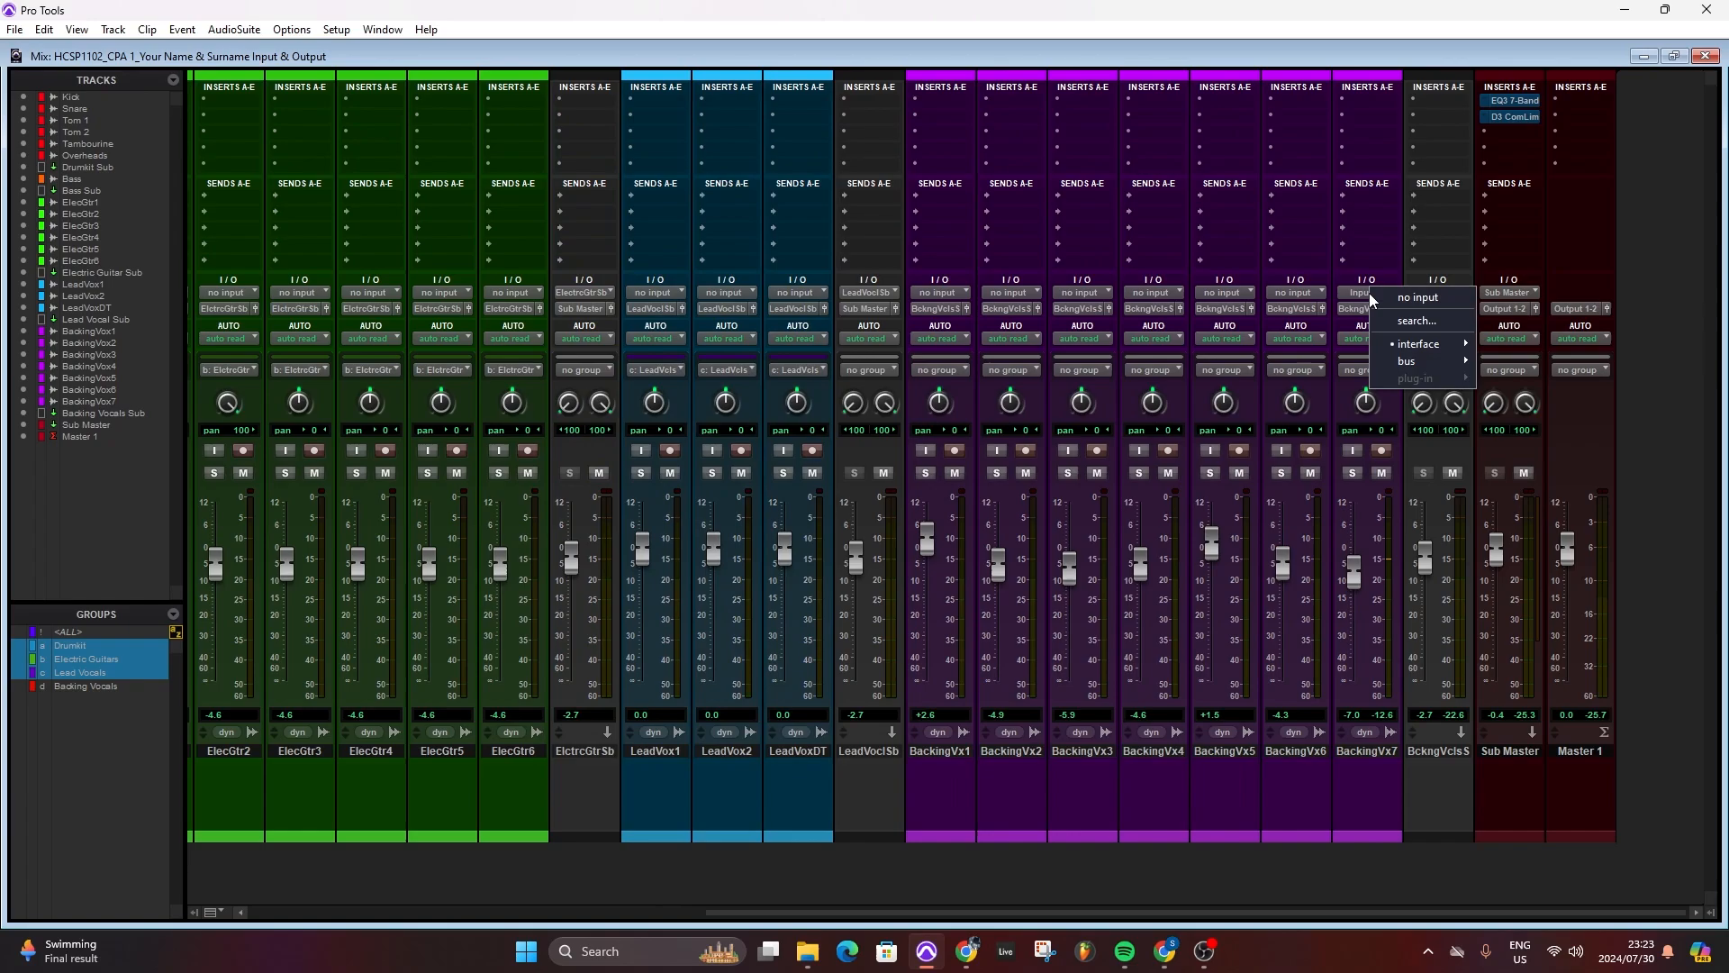
pyautogui.moveTo(1432, 347)
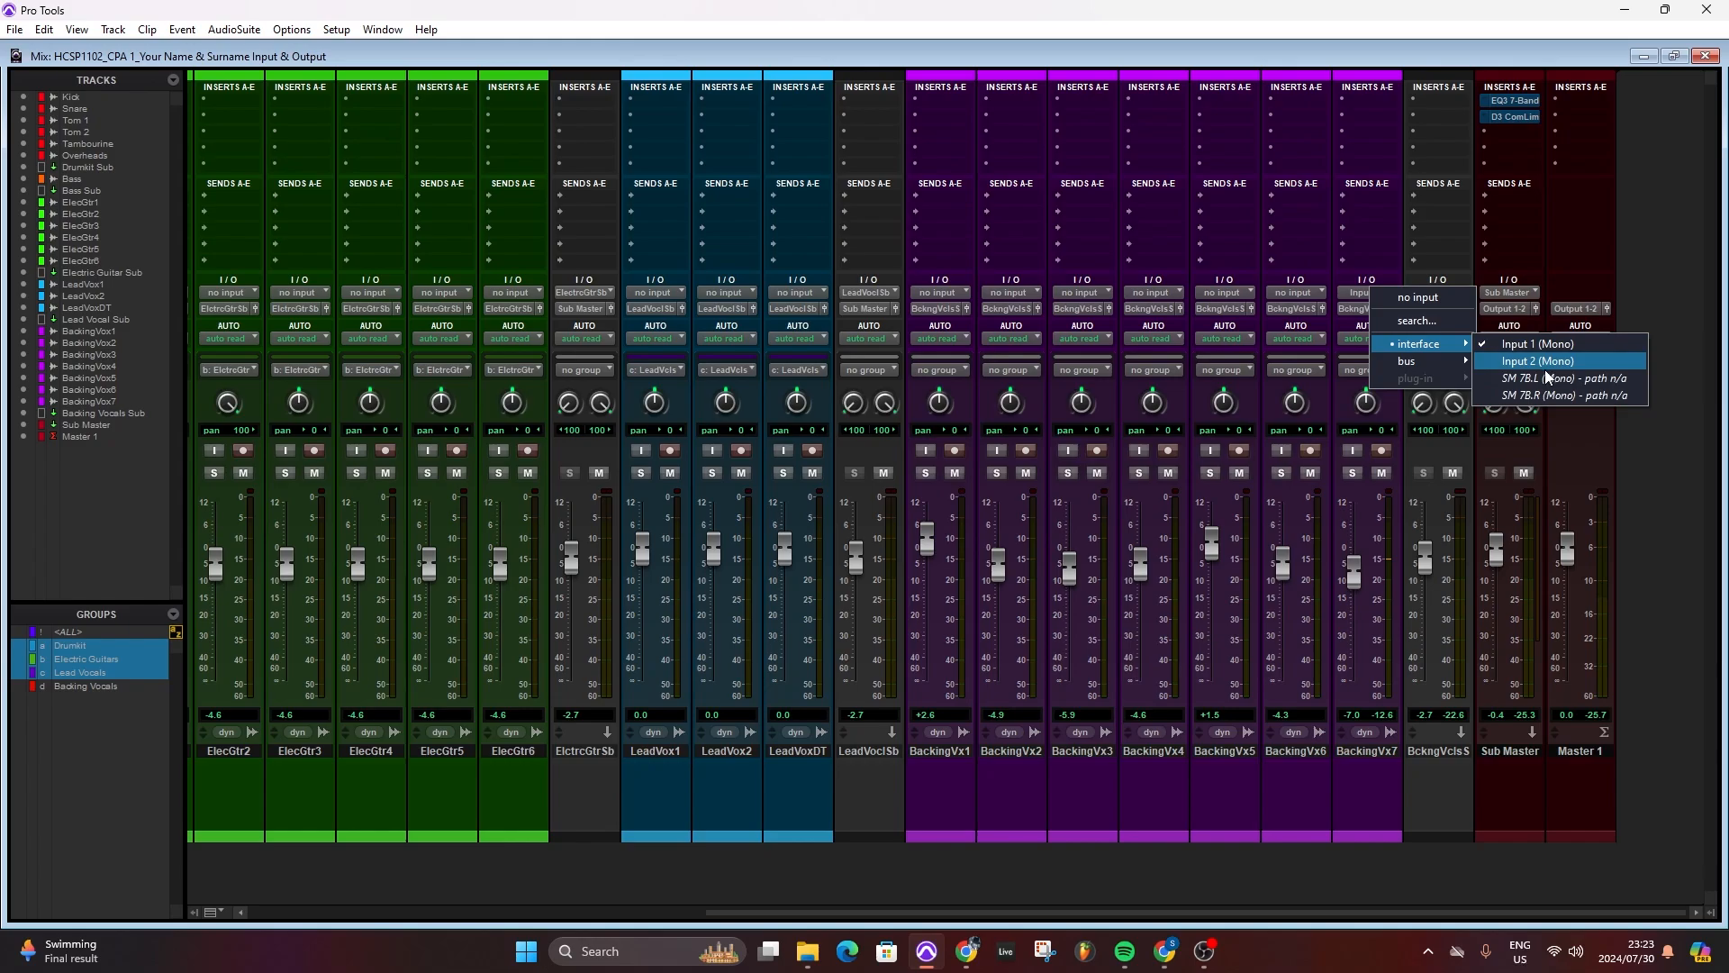
pyautogui.click(1004, 52)
pyautogui.click(331, 32)
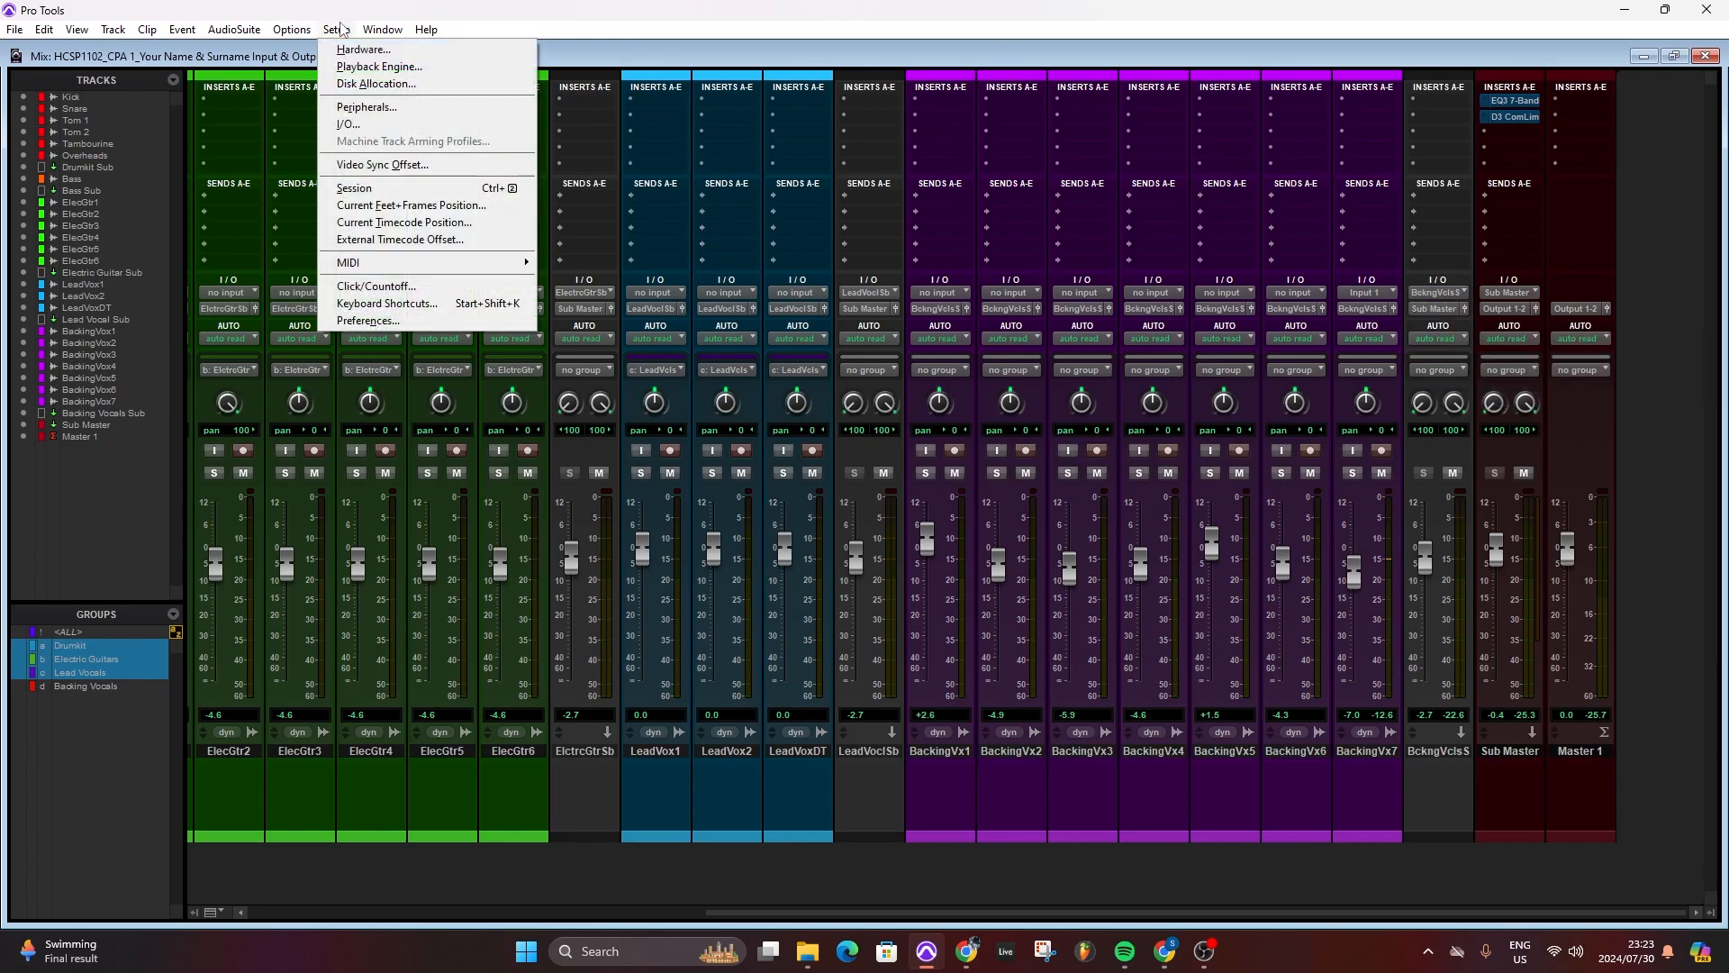
pyautogui.click(342, 122)
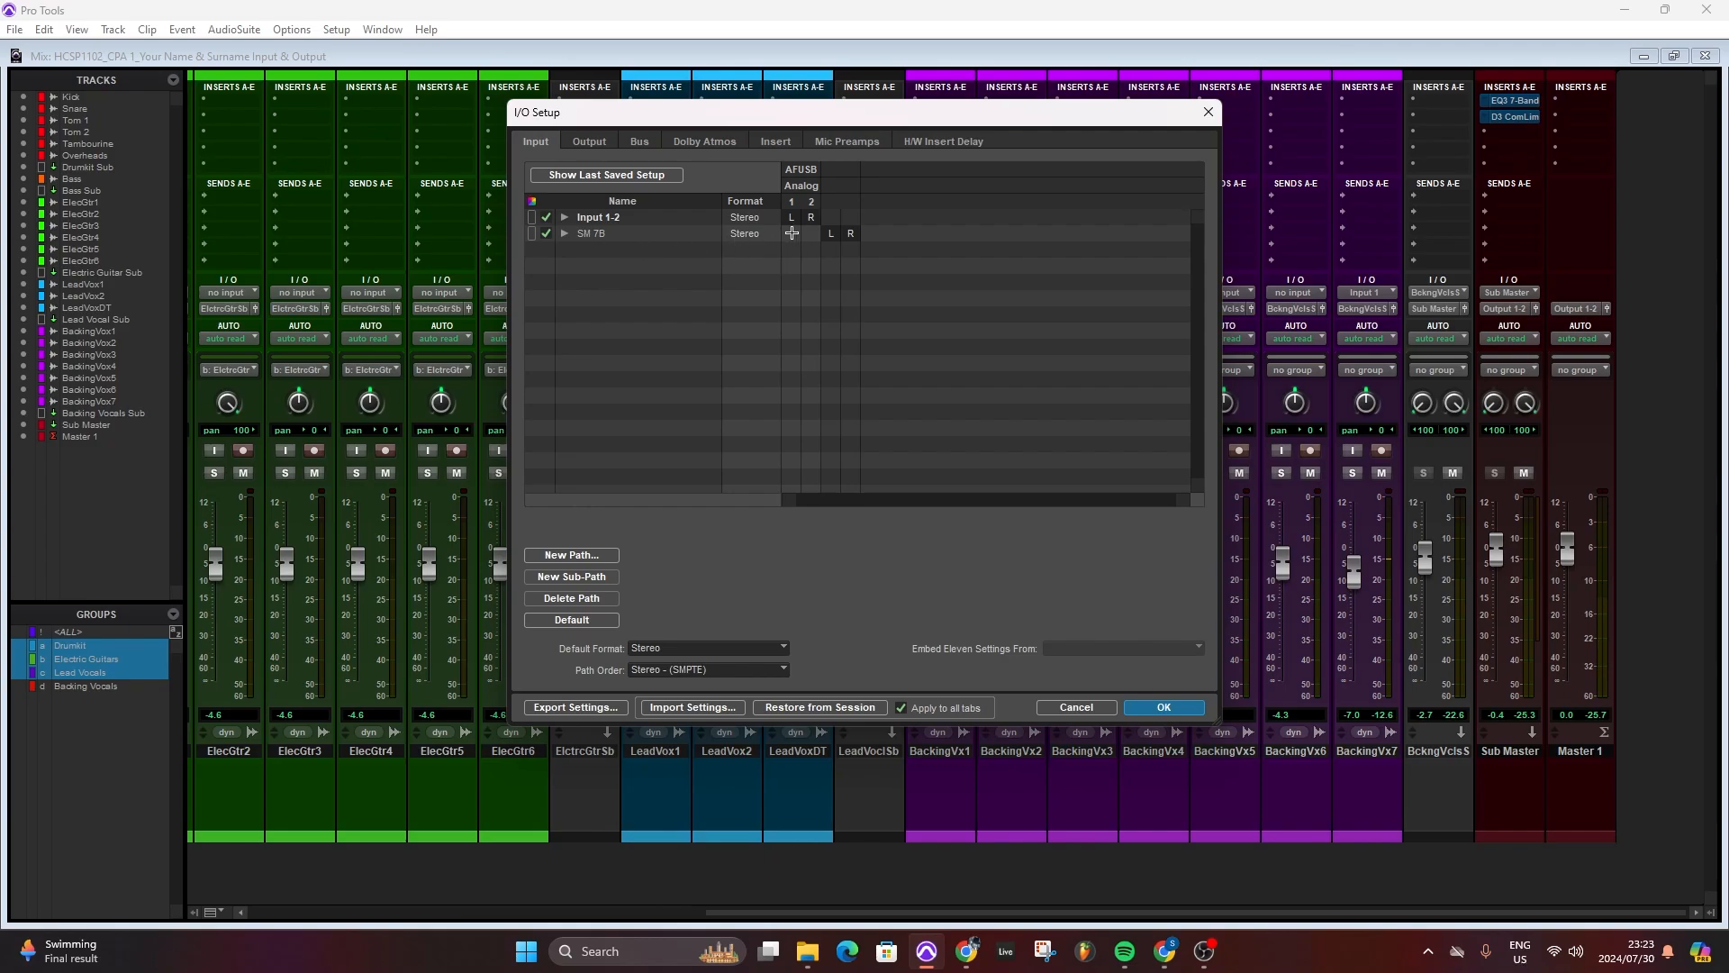
pyautogui.click(830, 239)
pyautogui.moveTo(829, 241)
pyautogui.mouseDown()
pyautogui.moveTo(790, 243)
pyautogui.moveTo(810, 238)
pyautogui.mouseUp()
pyautogui.click(573, 624)
pyautogui.click(1078, 707)
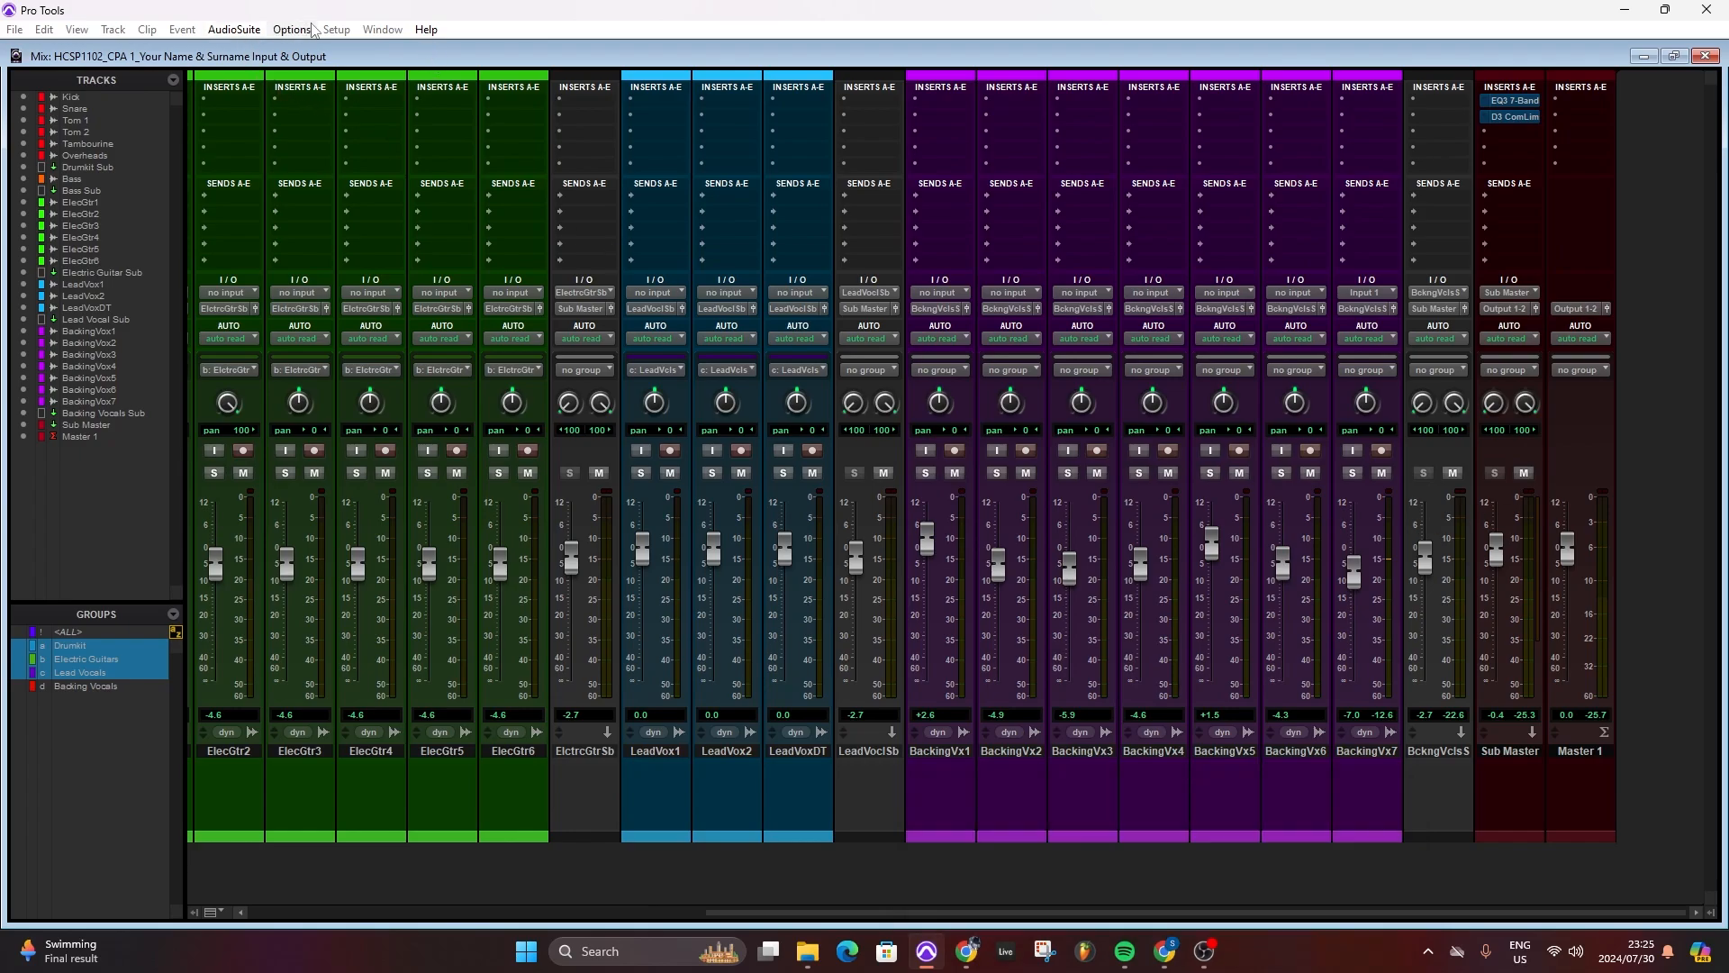
# - Restore the I/O setup from the session and apply it
pyautogui.click(335, 30)
pyautogui.click(360, 114)
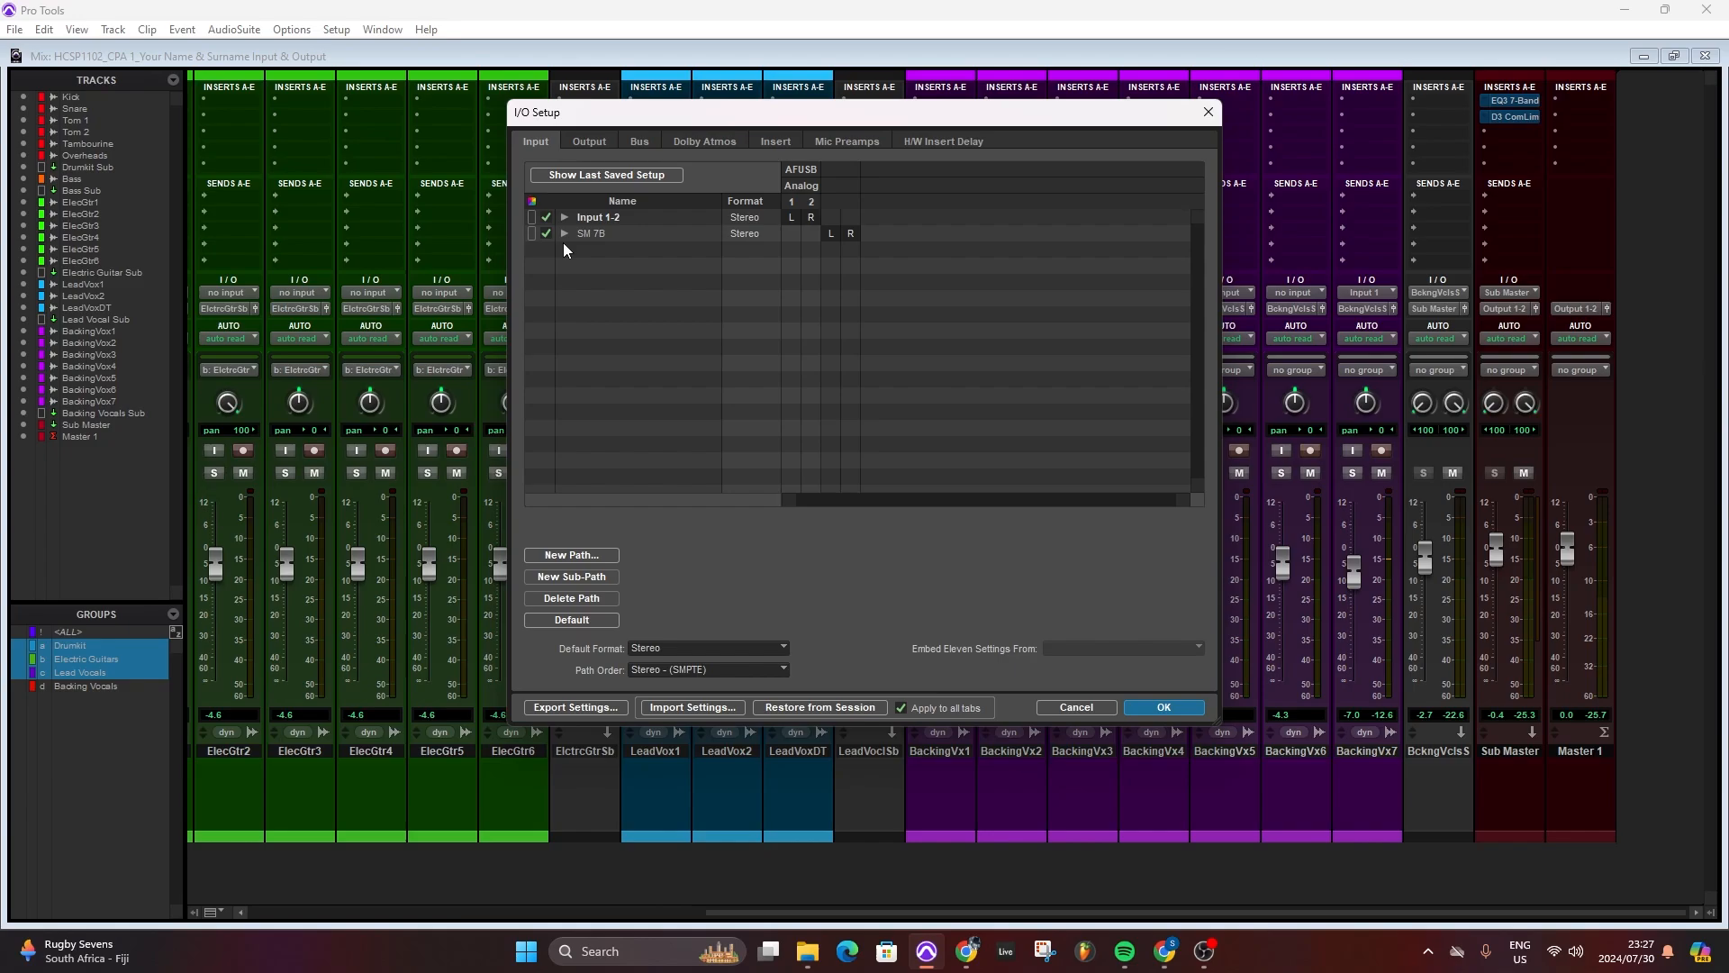
pyautogui.click(842, 708)
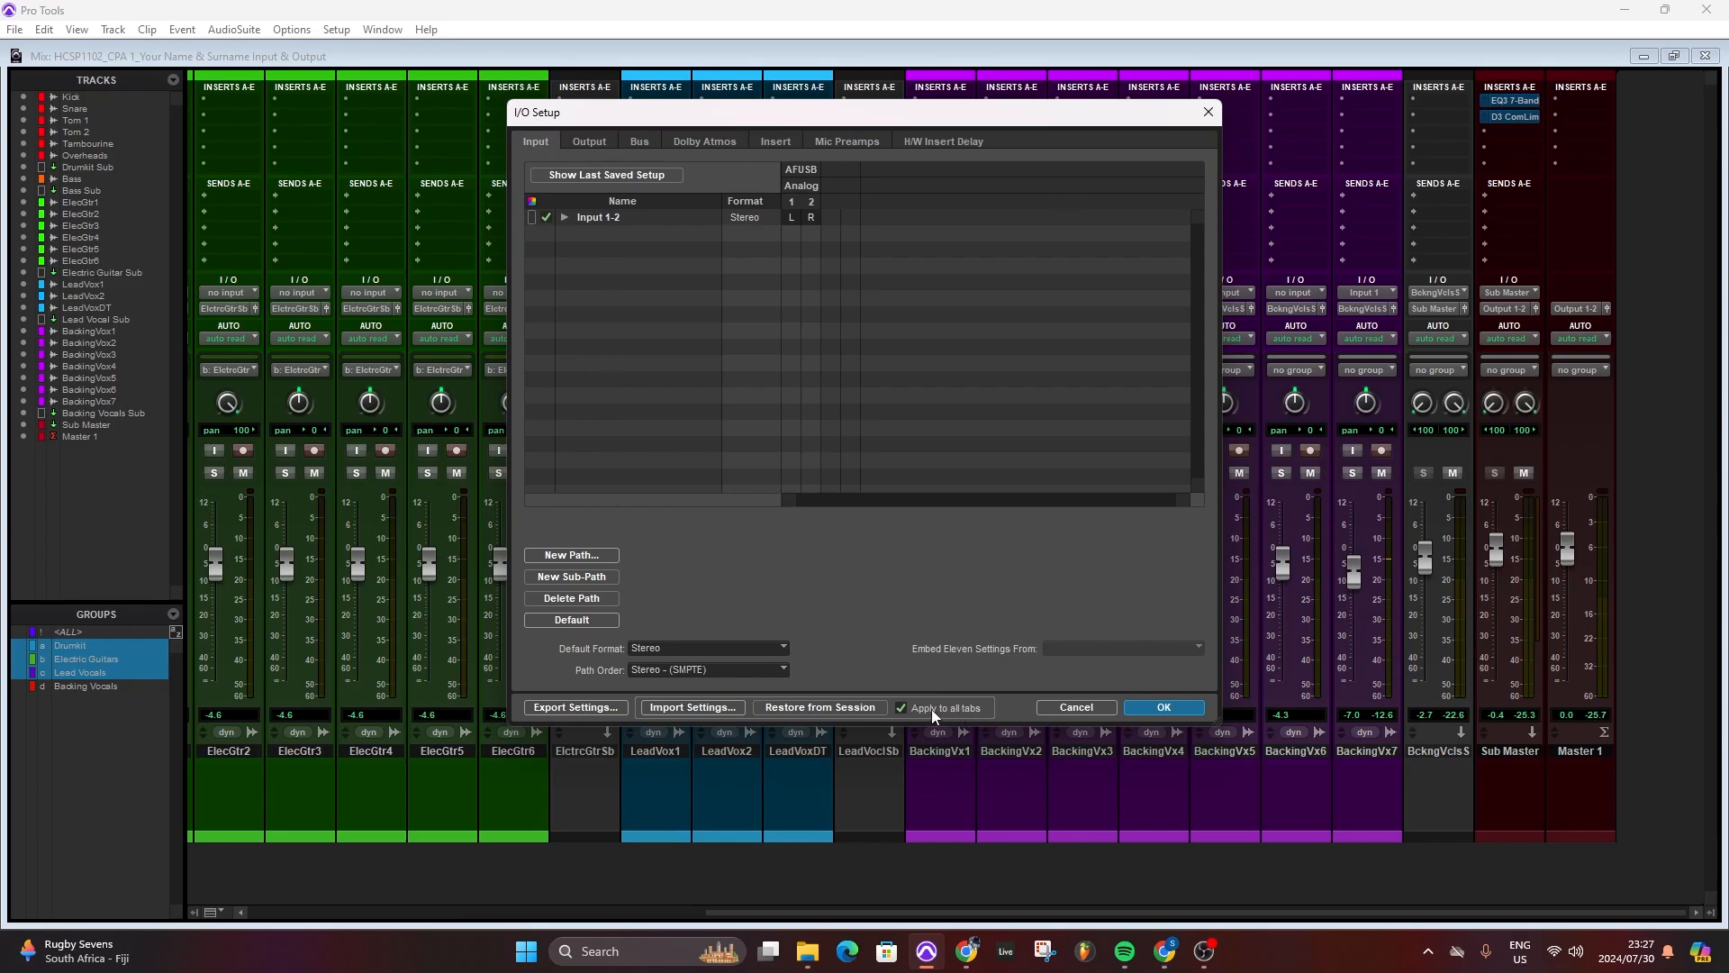
pyautogui.click(1165, 707)
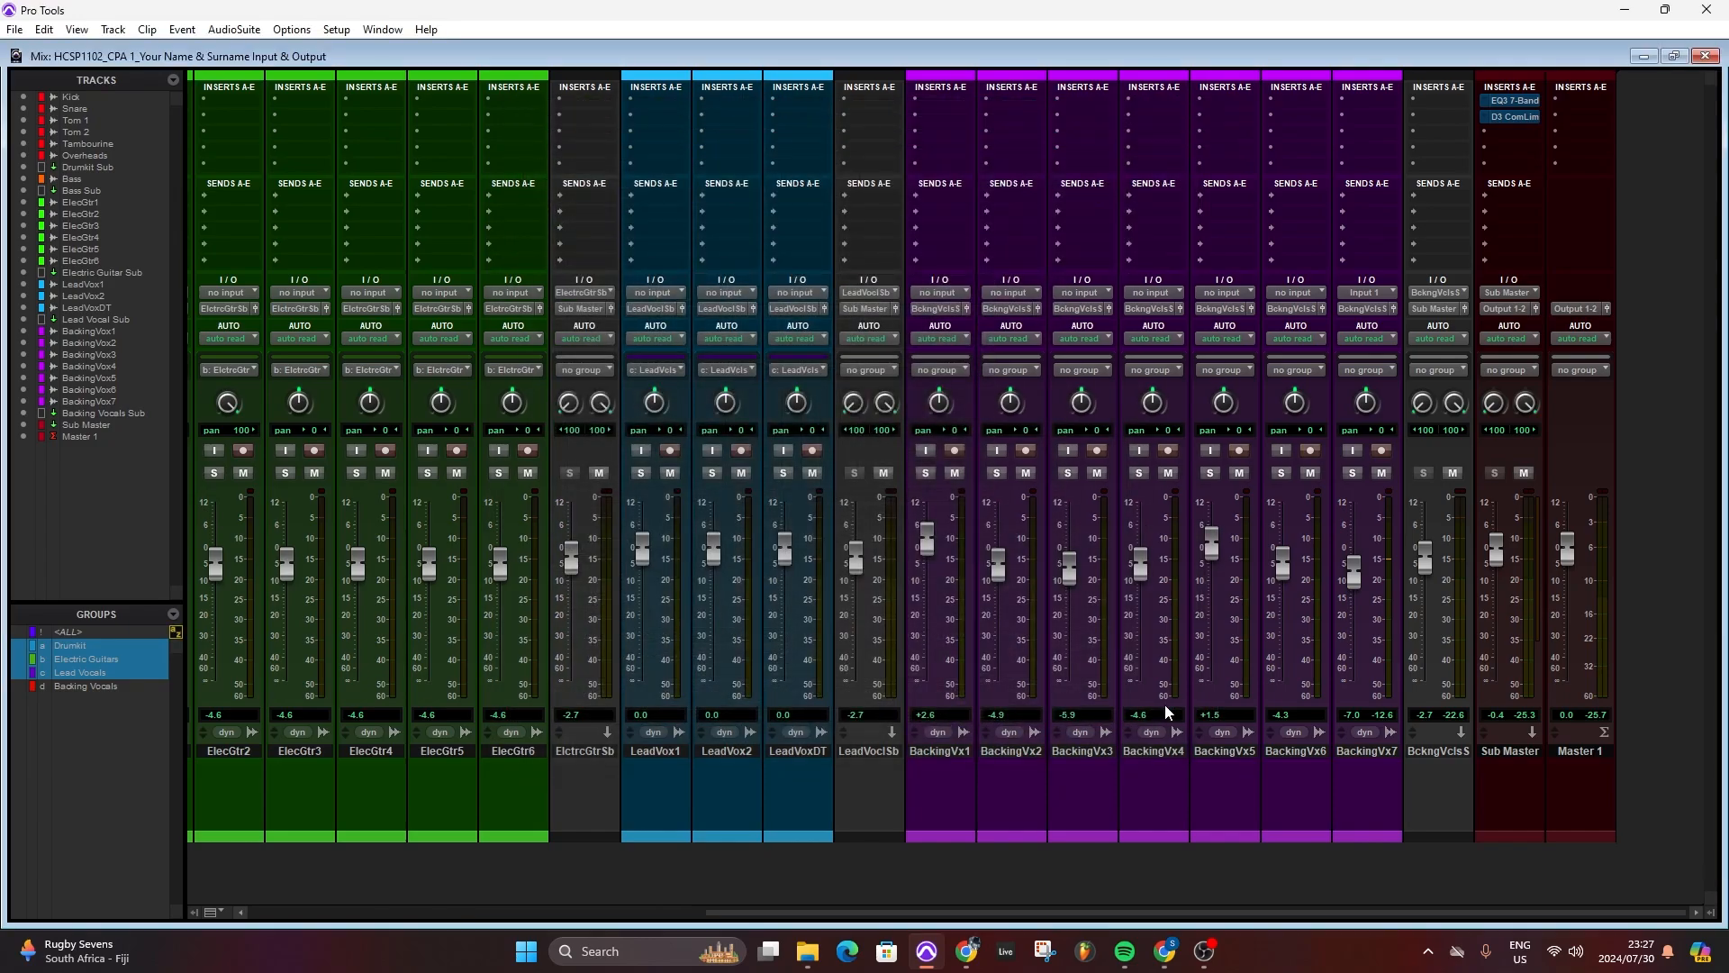
# - Check BackingVx7's interface input choices against the restored I/O setup, keeping its current input
pyautogui.click(1374, 292)
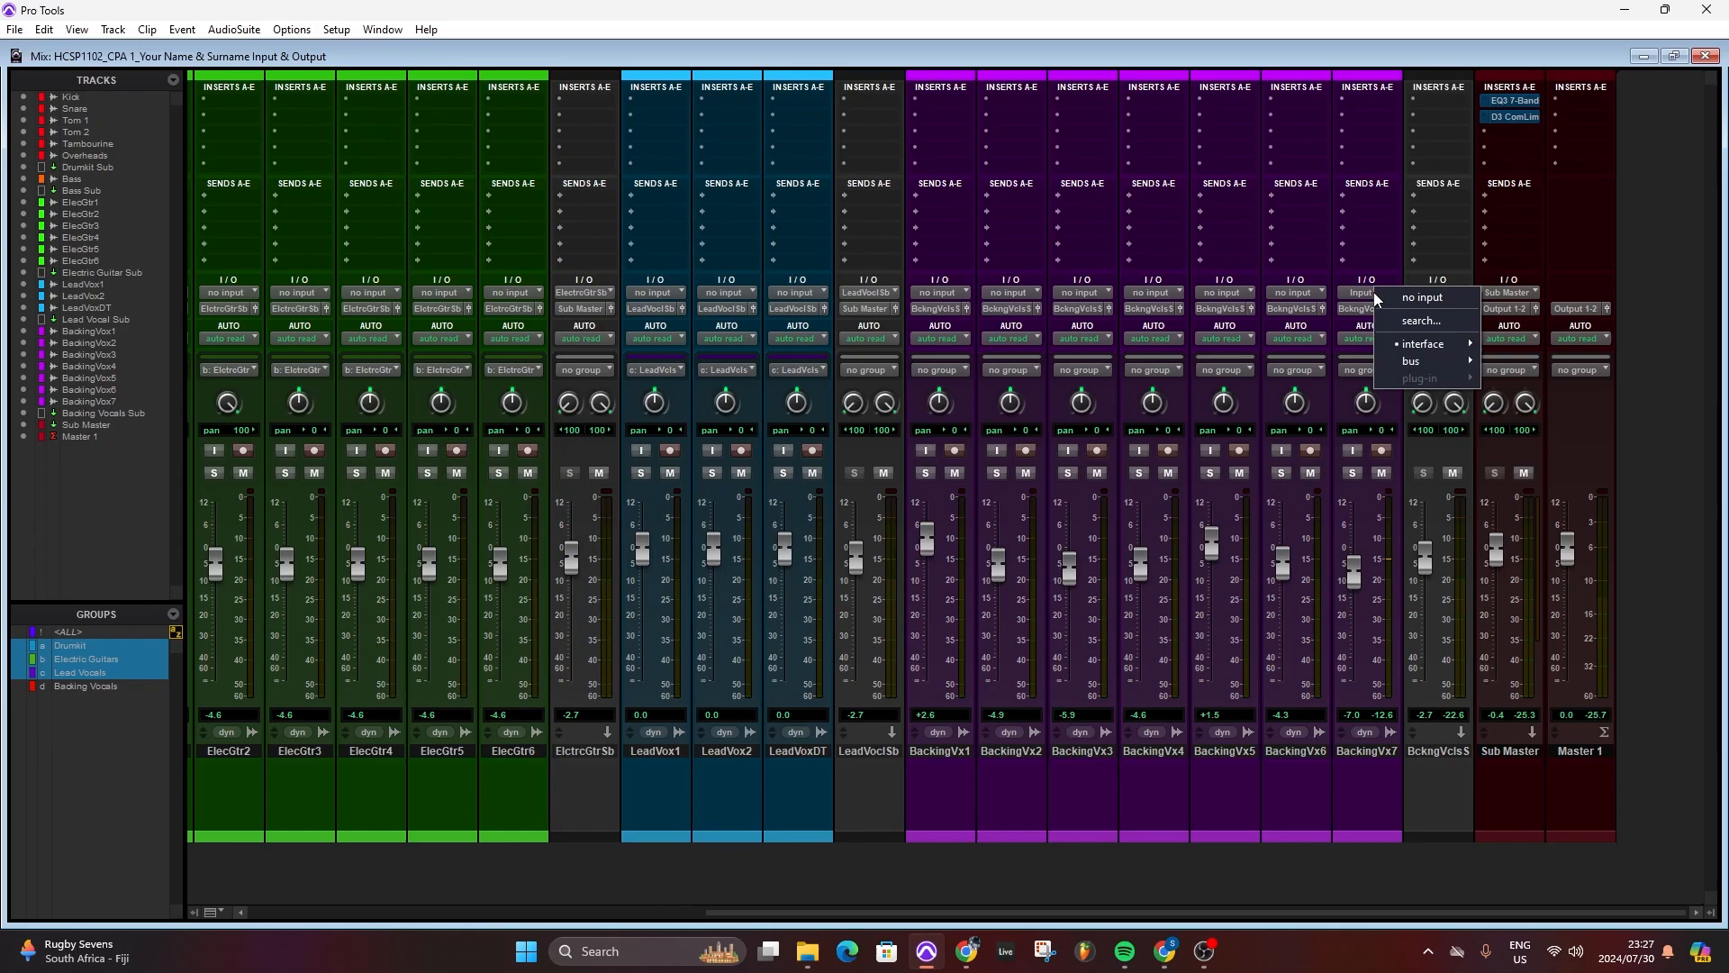
pyautogui.moveTo(1412, 350)
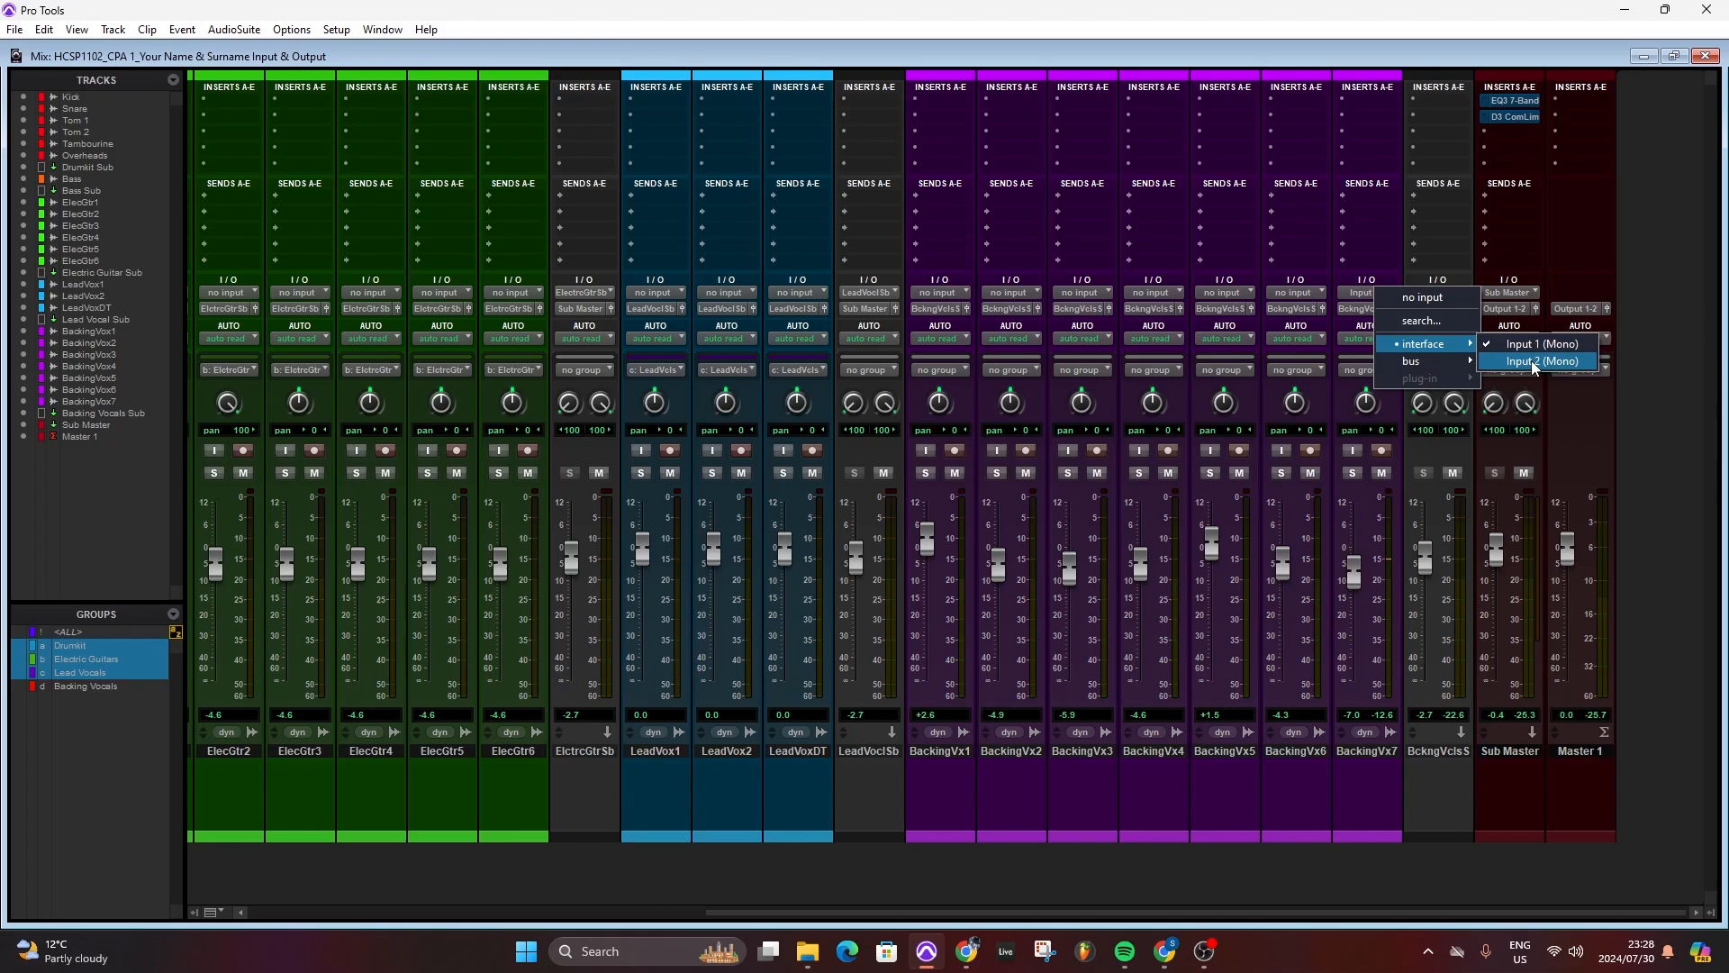
pyautogui.click(1655, 305)
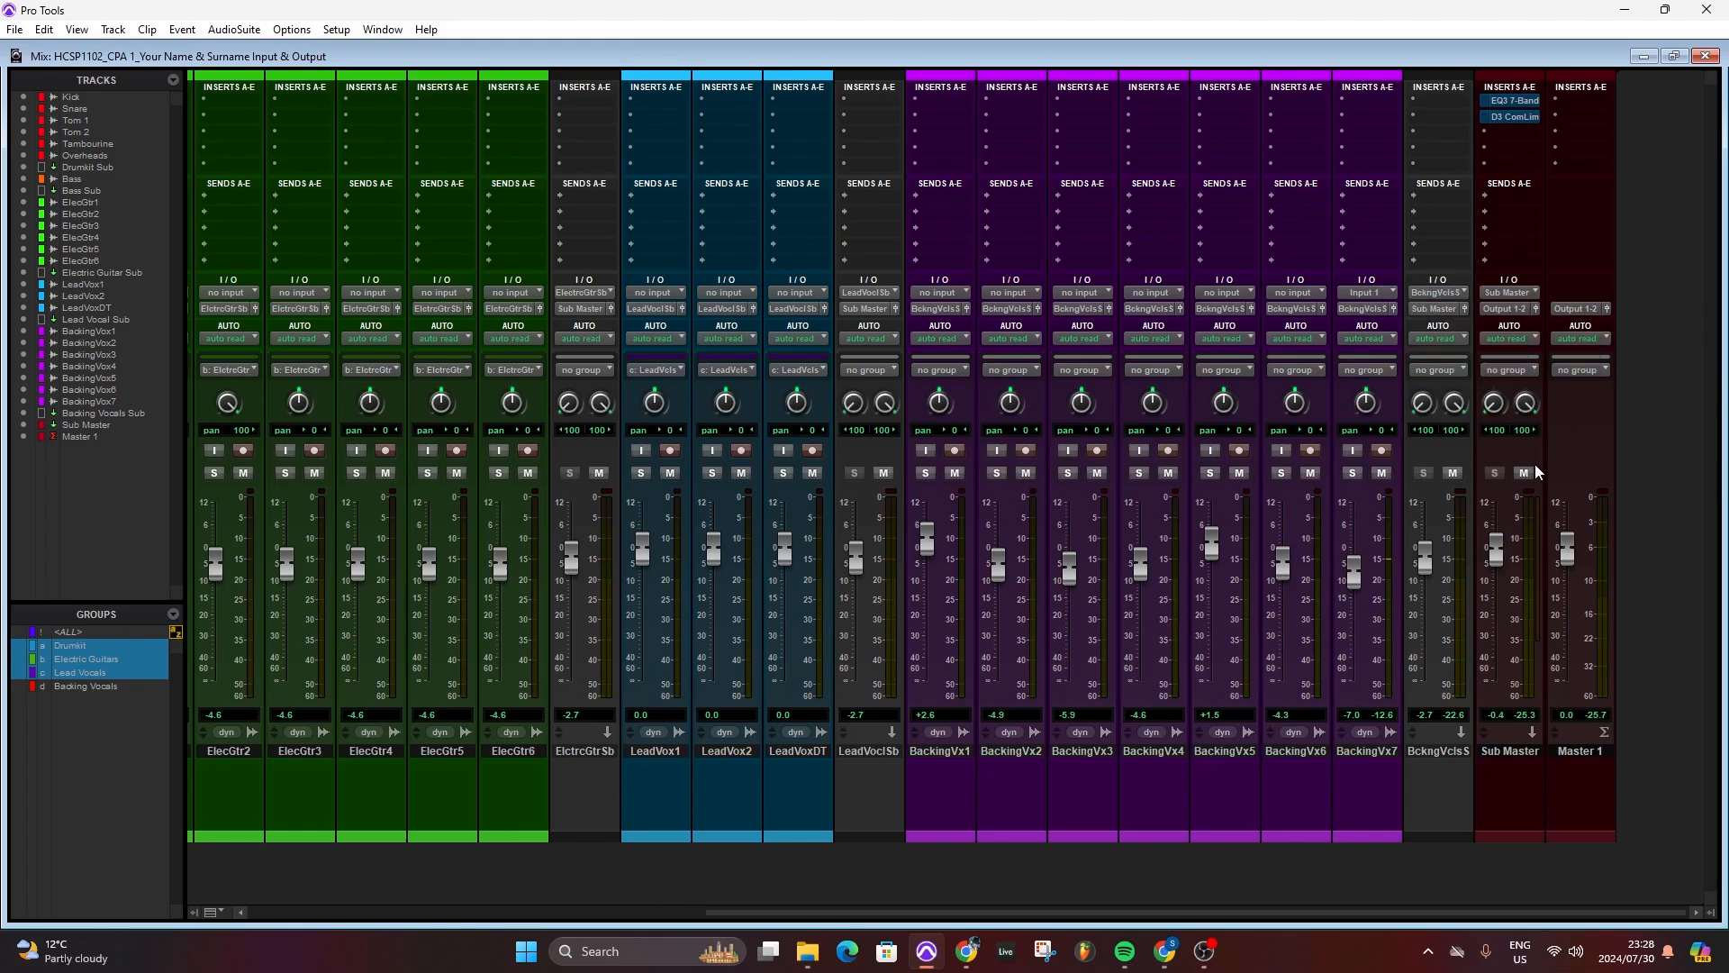